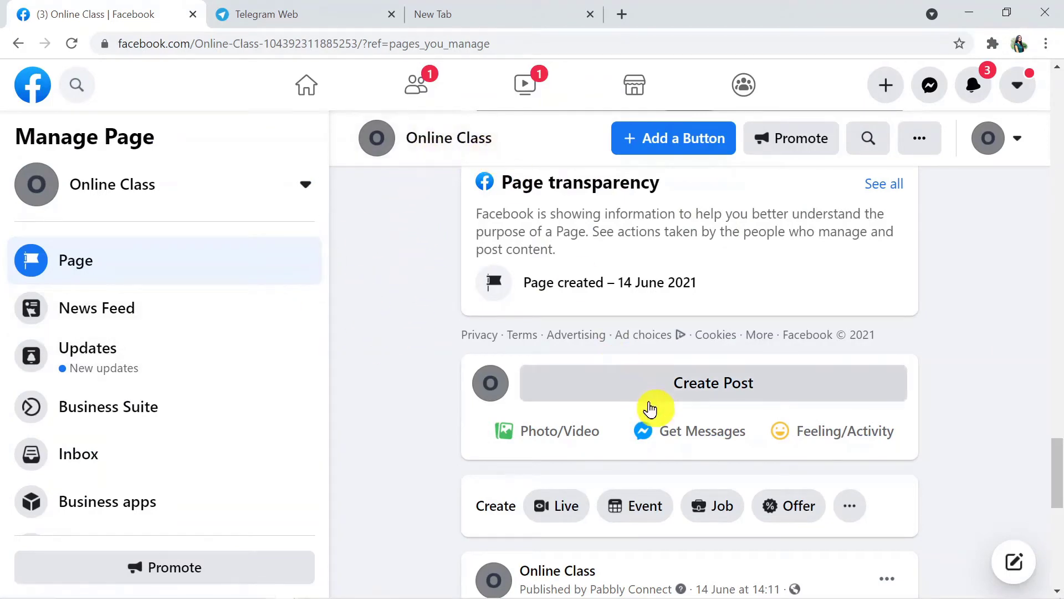
# Step: Glance at the Telegram group chat, then return to the Online Class Facebook page
pyautogui.click(335, 6)
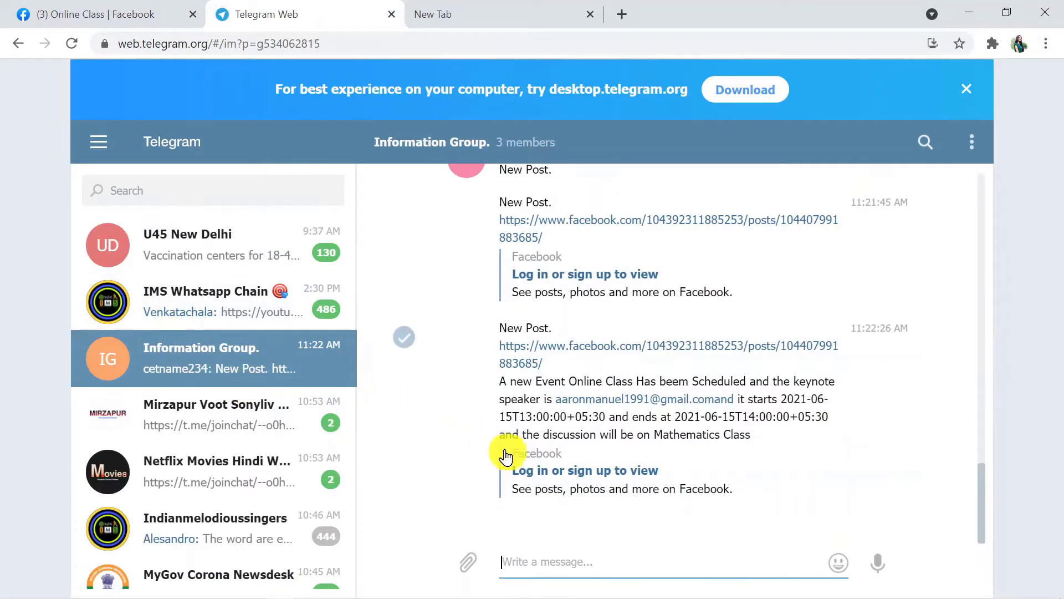
pyautogui.click(141, 12)
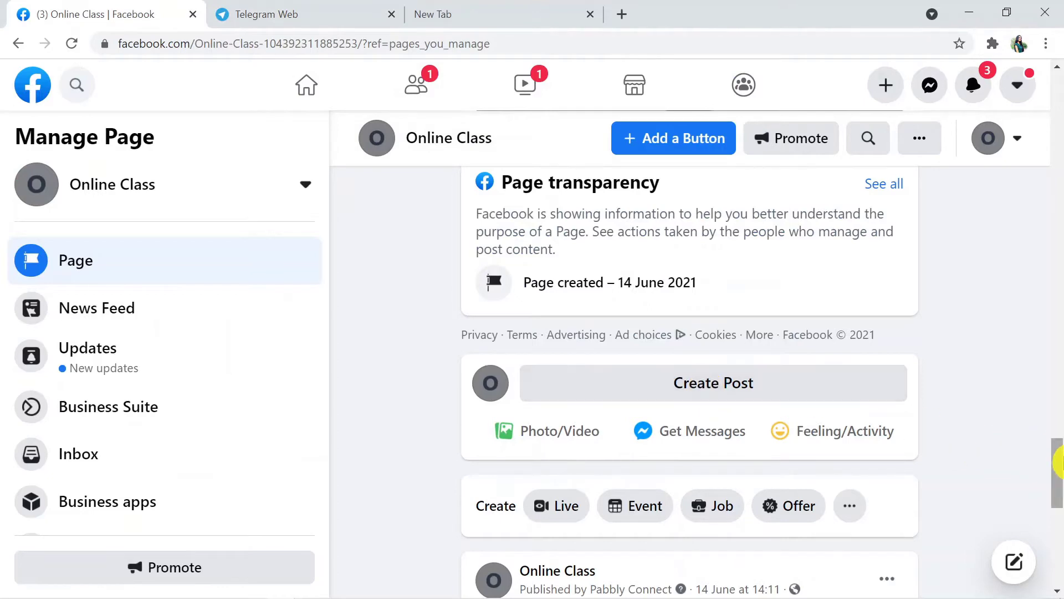
pyautogui.moveTo(1057, 461); pyautogui.dragTo(1057, 487)
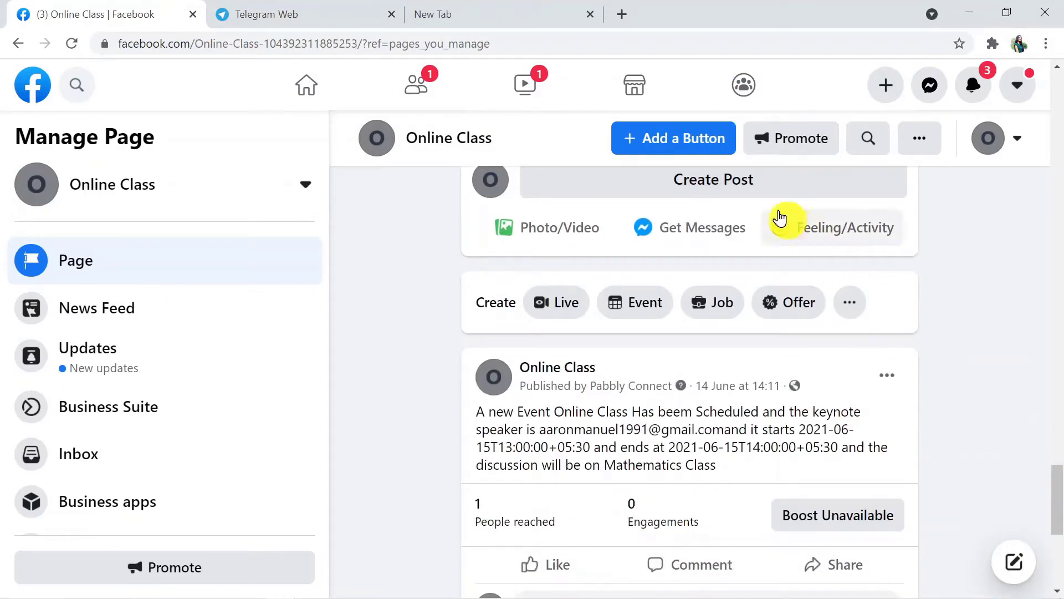
# Step: Draft a page post reading 'Your Online Classes of Biology are scheduled on 03 July.'
pyautogui.click(759, 181)
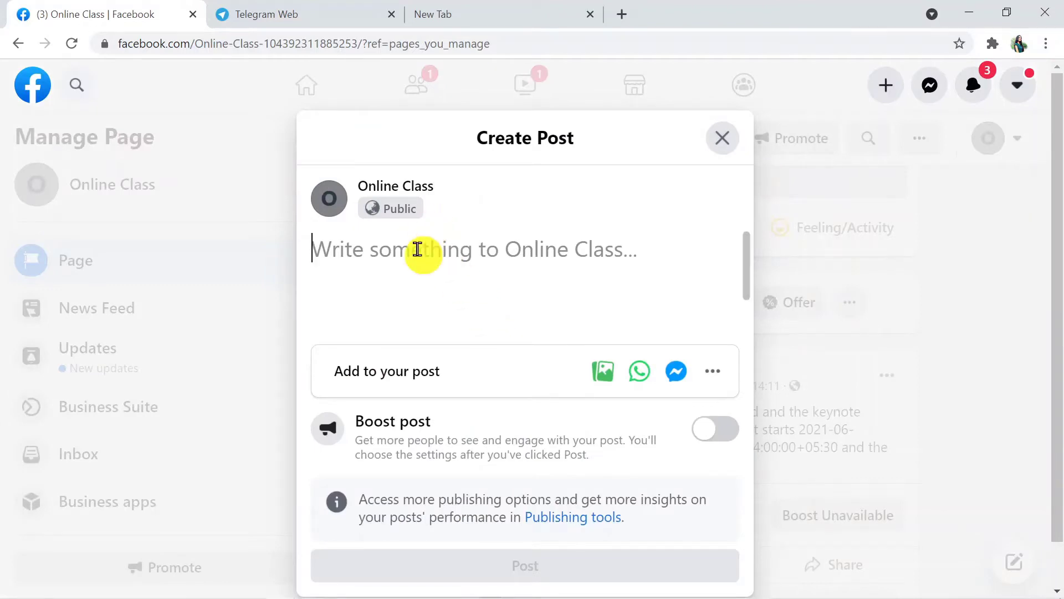
pyautogui.write('Your Online Classes of Biology Are')
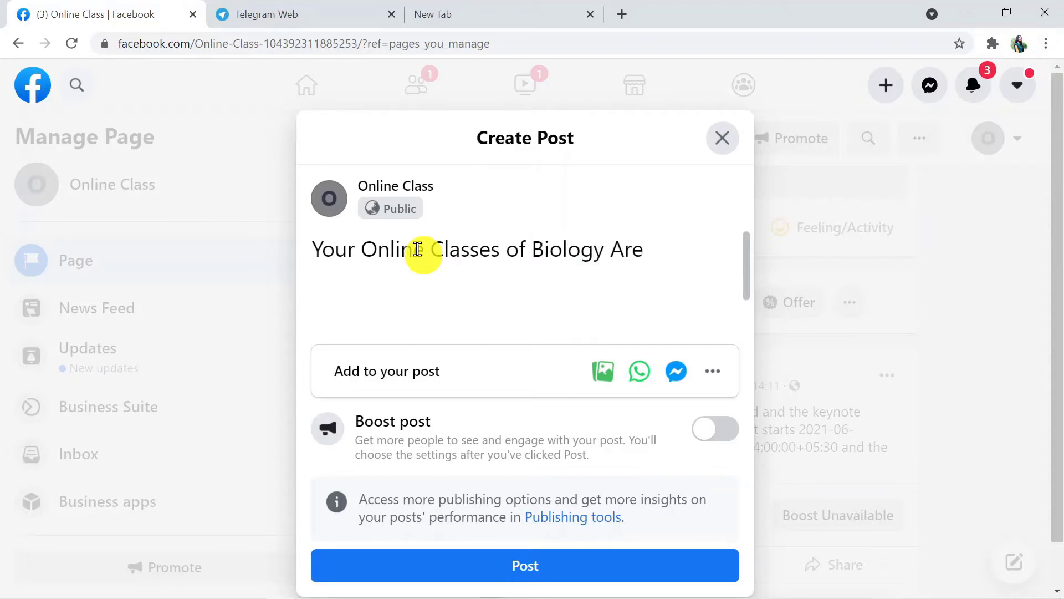
pyautogui.press('BackSpace')
pyautogui.press('BackSpace')
pyautogui.press('BackSpace')
pyautogui.write('are scheduel')
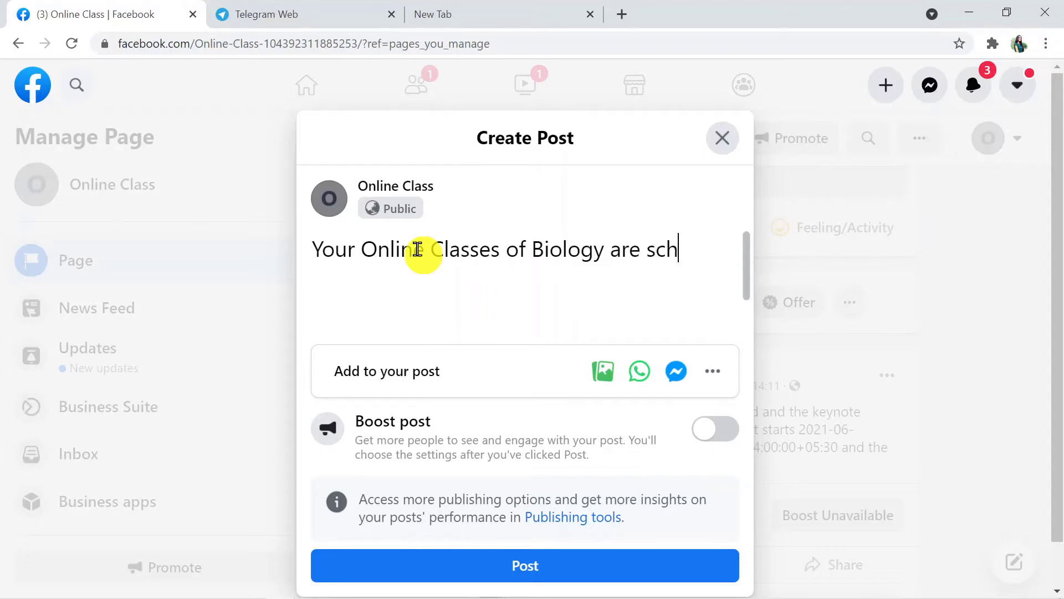
pyautogui.press('BackSpace')
pyautogui.press('BackSpace')
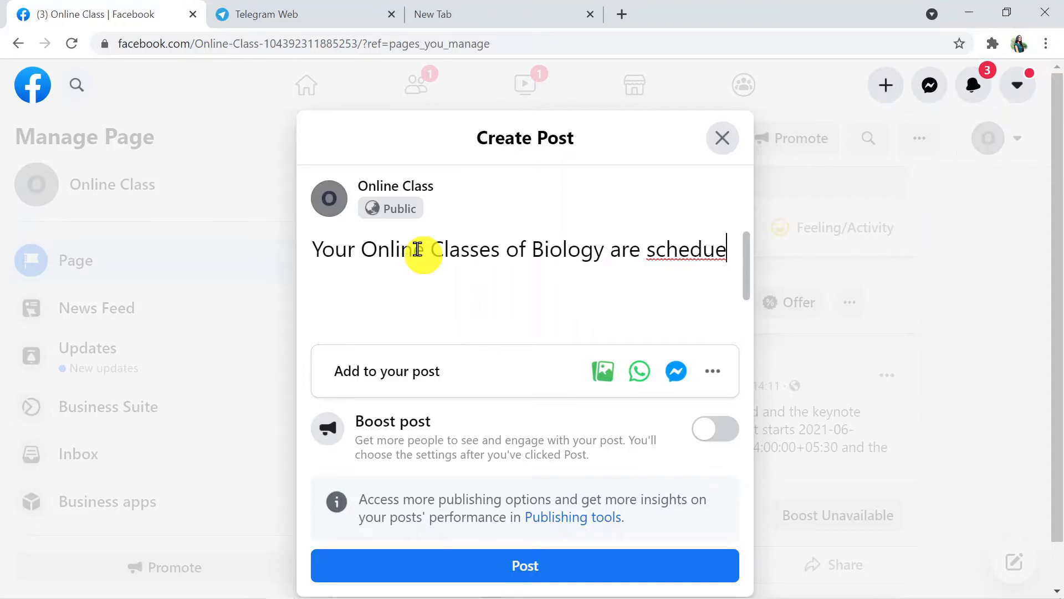
pyautogui.write('led on ')
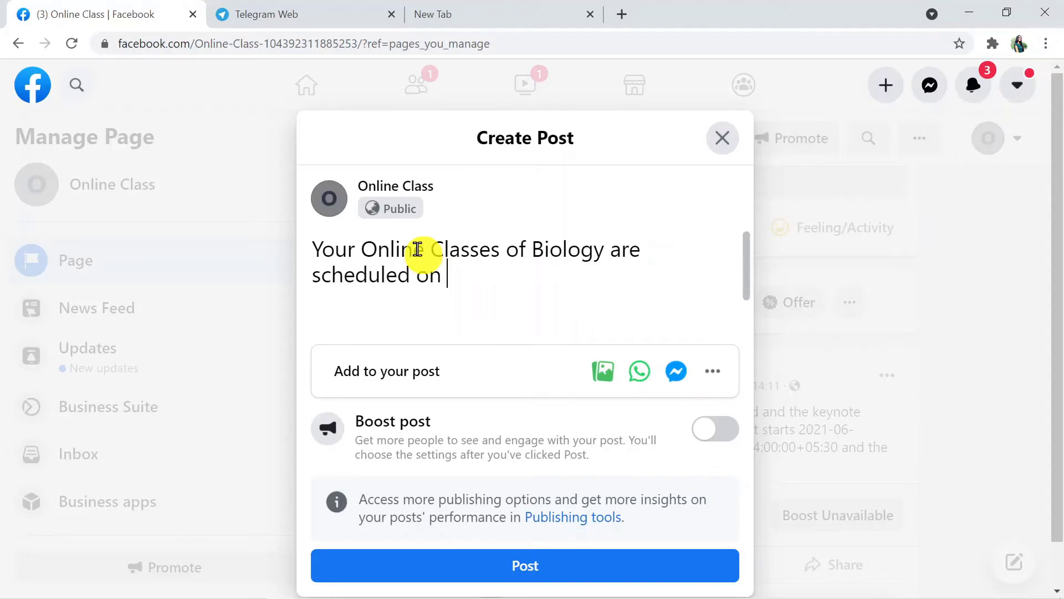
pyautogui.write('03')
pyautogui.write(' Rd')
pyautogui.press('BackSpace')
pyautogui.press('BackSpace')
pyautogui.press('BackSpace')
pyautogui.write('July.')
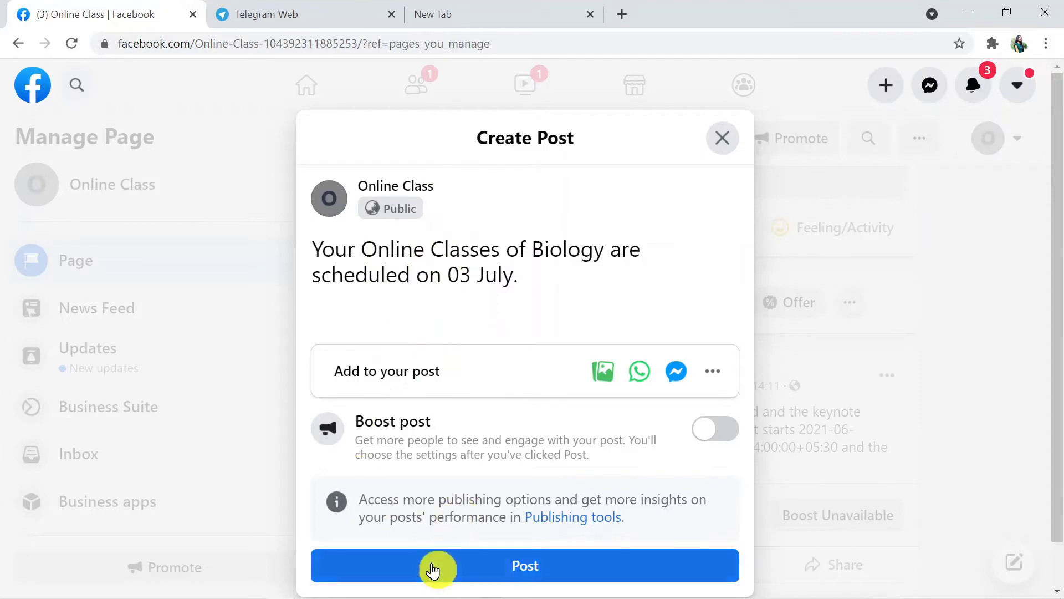
# Step: Publish the Biology classes post and check it arrived in the Telegram Information Group
pyautogui.click(434, 575)
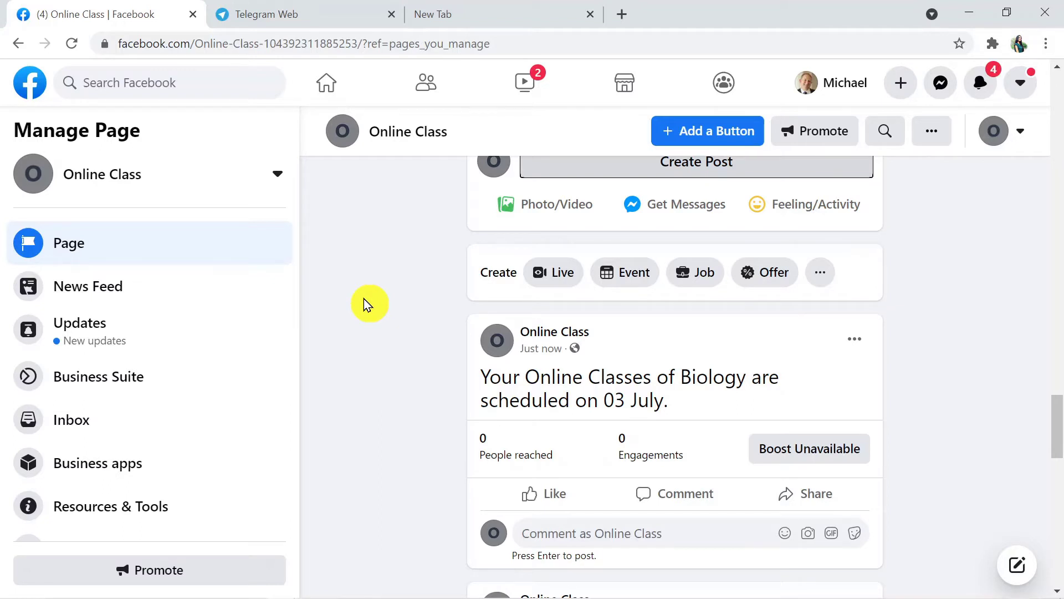
pyautogui.hotkey('ctrl', '+')
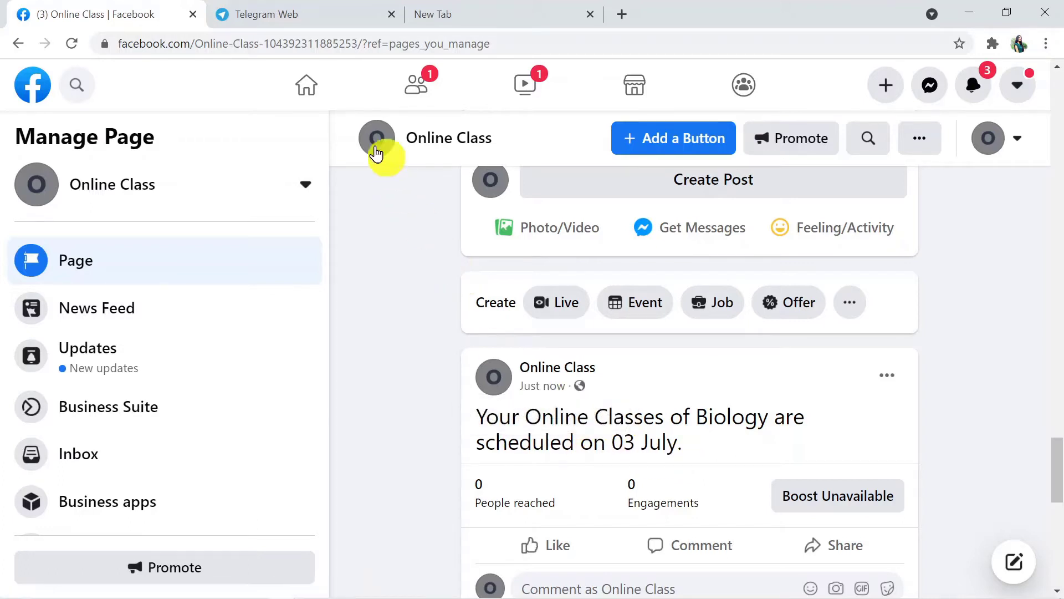
pyautogui.hotkey('ctrl', 'l')
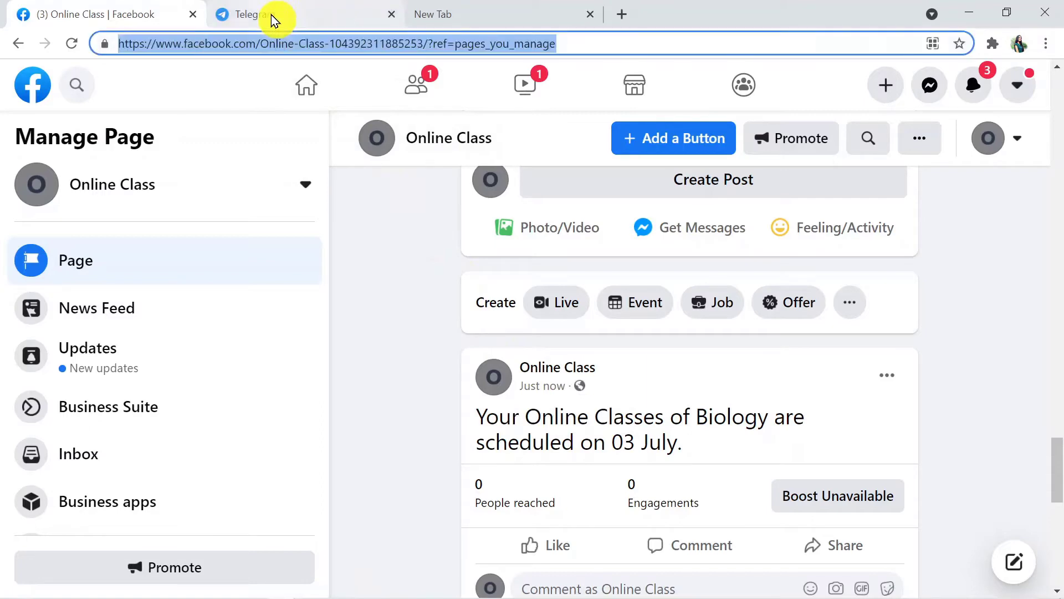
pyautogui.click(274, 20)
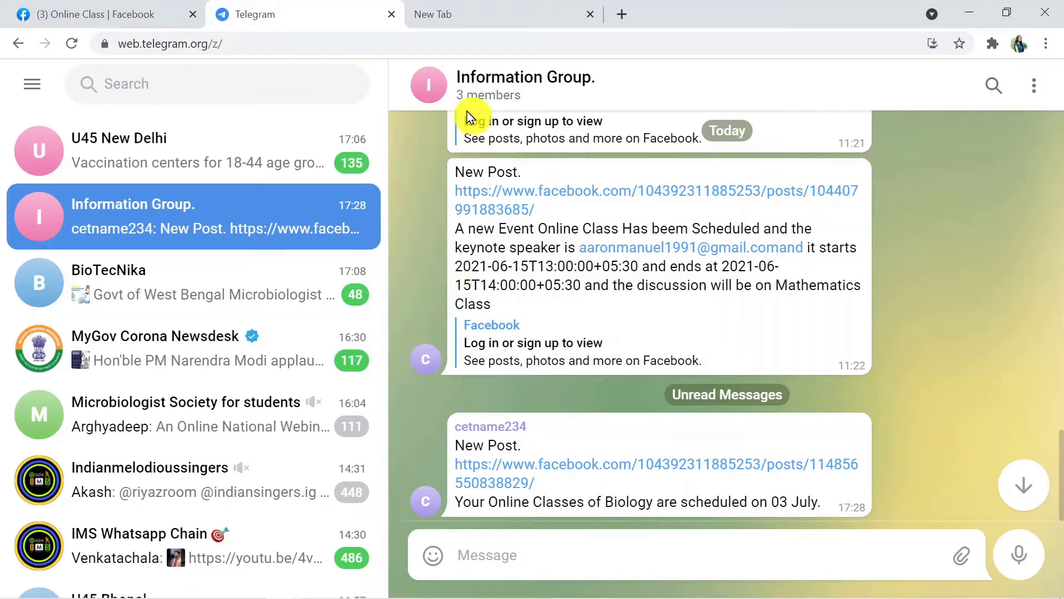
# Step: Go to pabbly.com in the Google tab and open the Connect product page from Products
pyautogui.hotkey('ctrl', 'l')
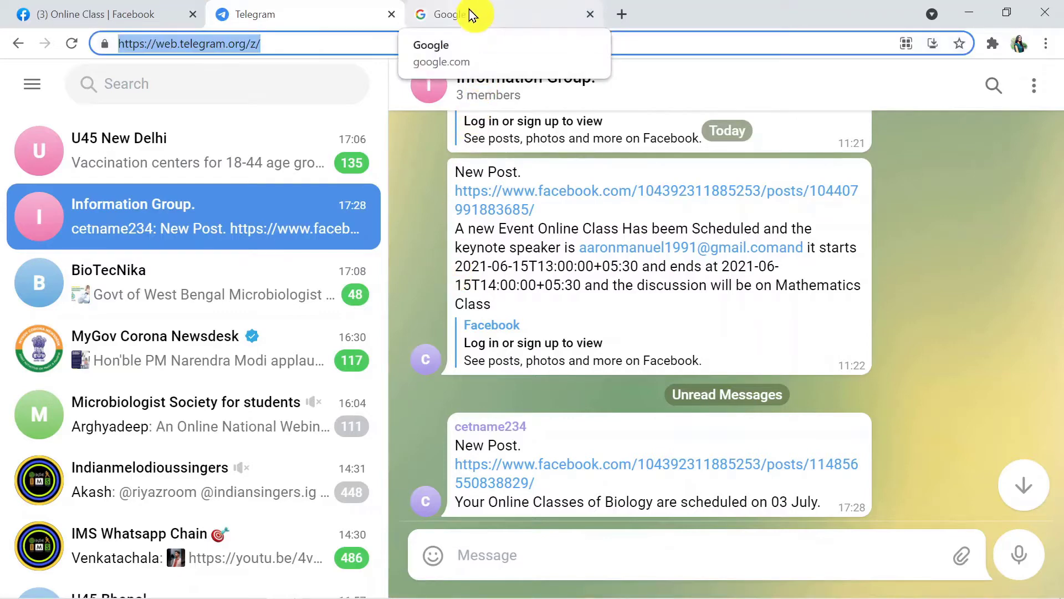
pyautogui.click(468, 15)
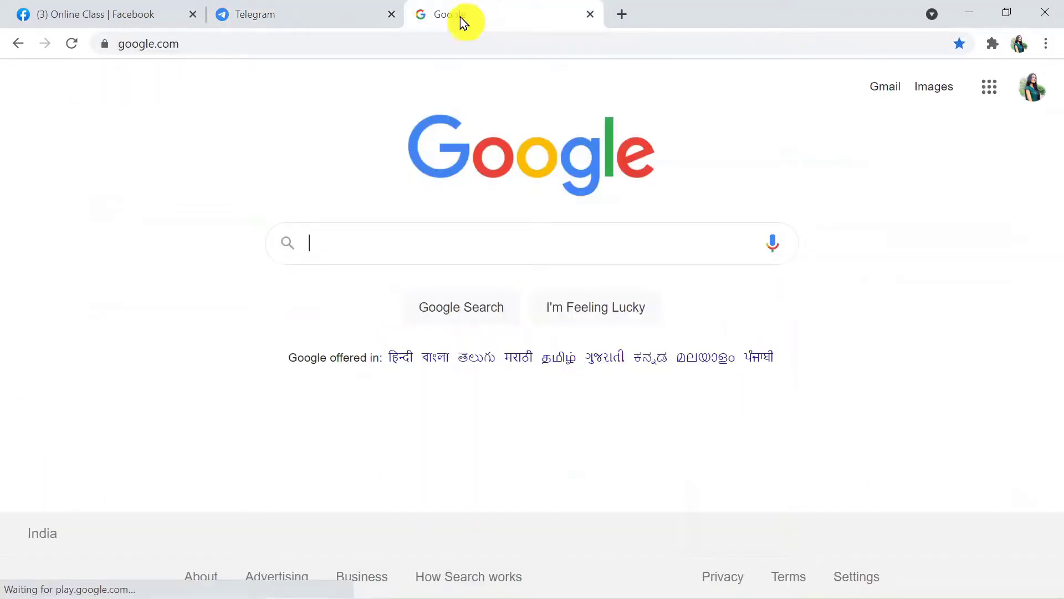
pyautogui.click(400, 43)
pyautogui.write('paa')
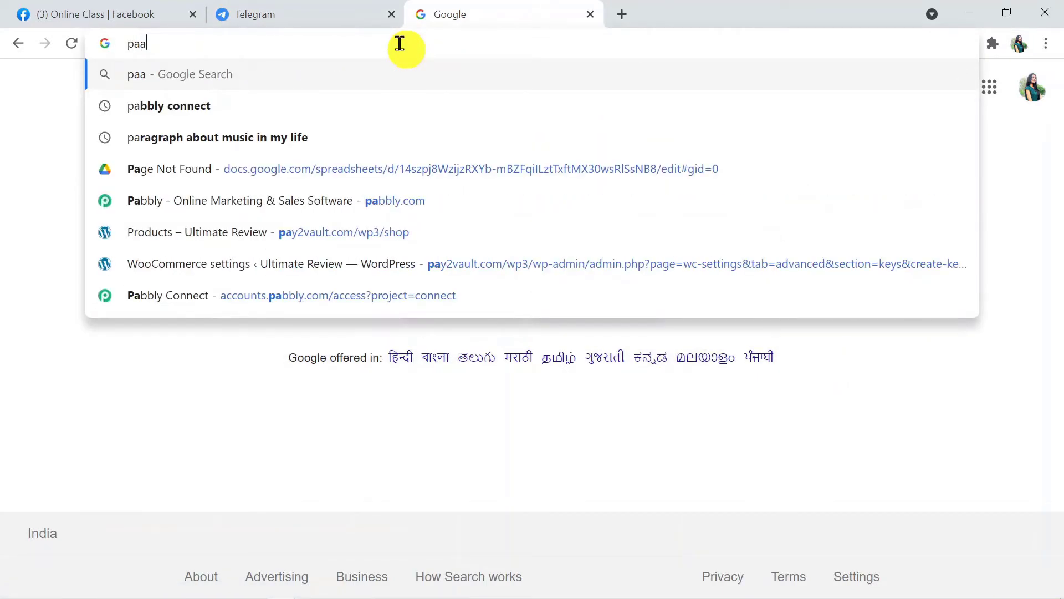
pyautogui.press('BackSpace')
pyautogui.write('bbly')
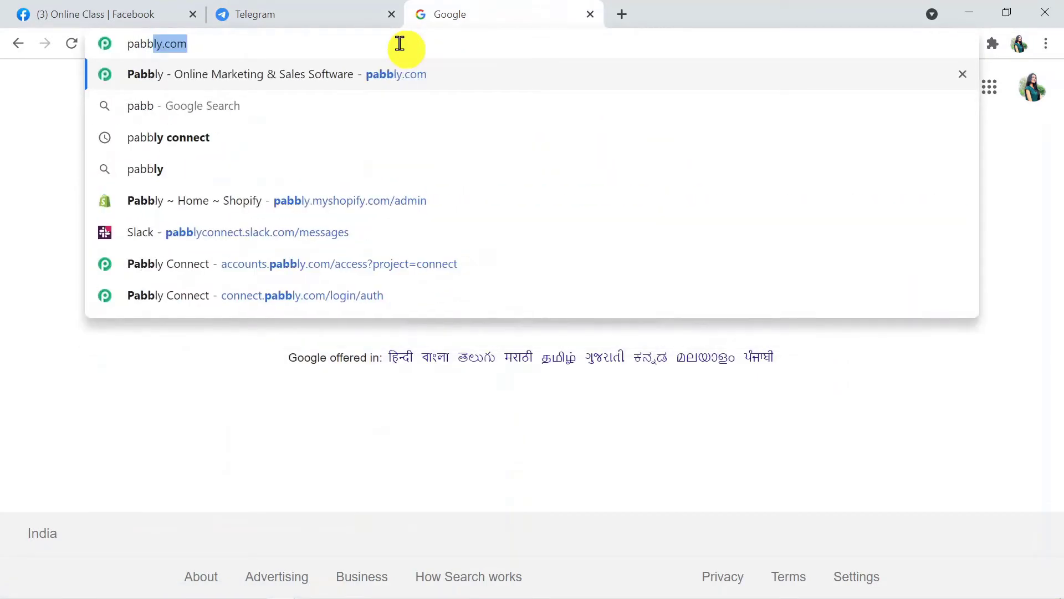
pyautogui.write('.com')
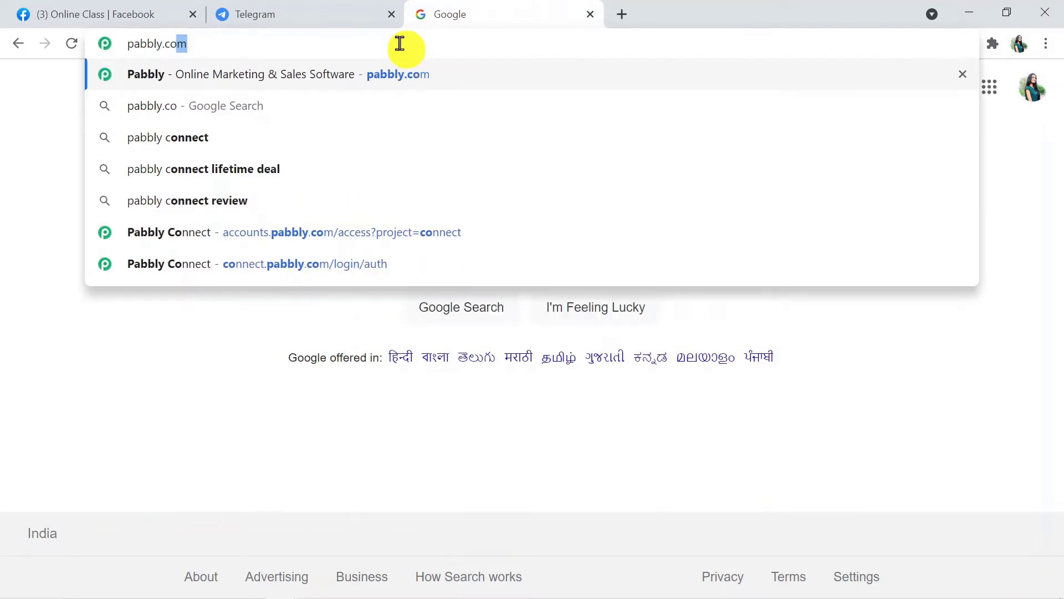
pyautogui.press('Return')
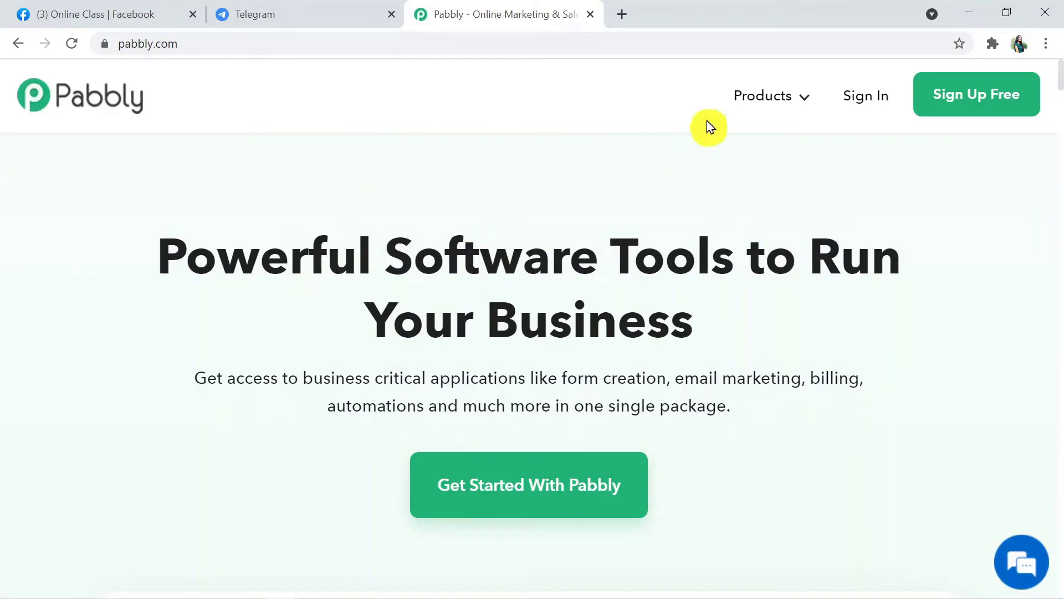
pyautogui.moveTo(755, 105)
pyautogui.click(387, 336)
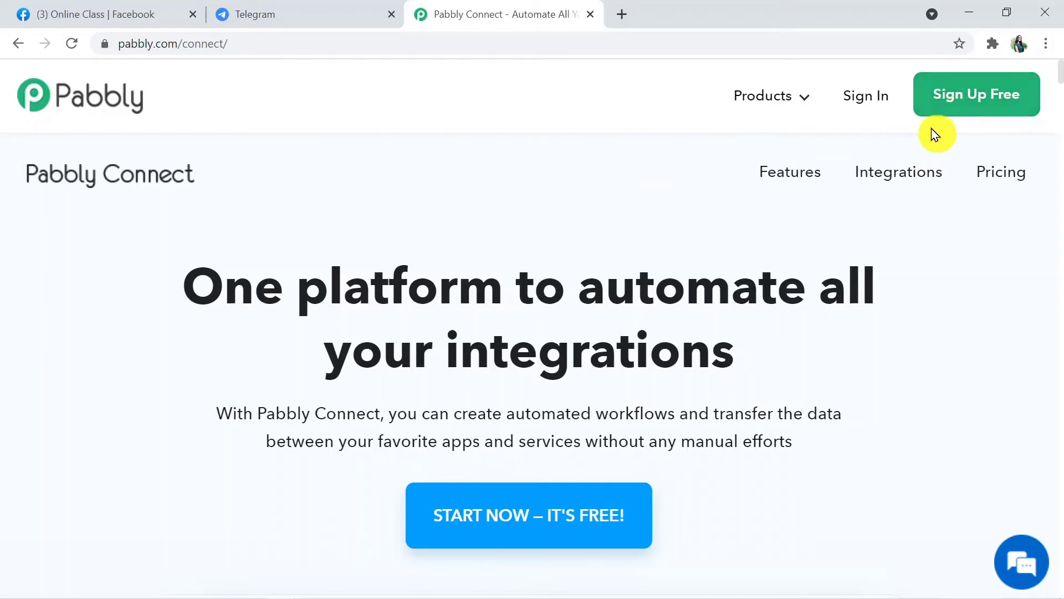
# Step: Sign in to Pabbly and launch the Connect app from All Apps
pyautogui.click(868, 102)
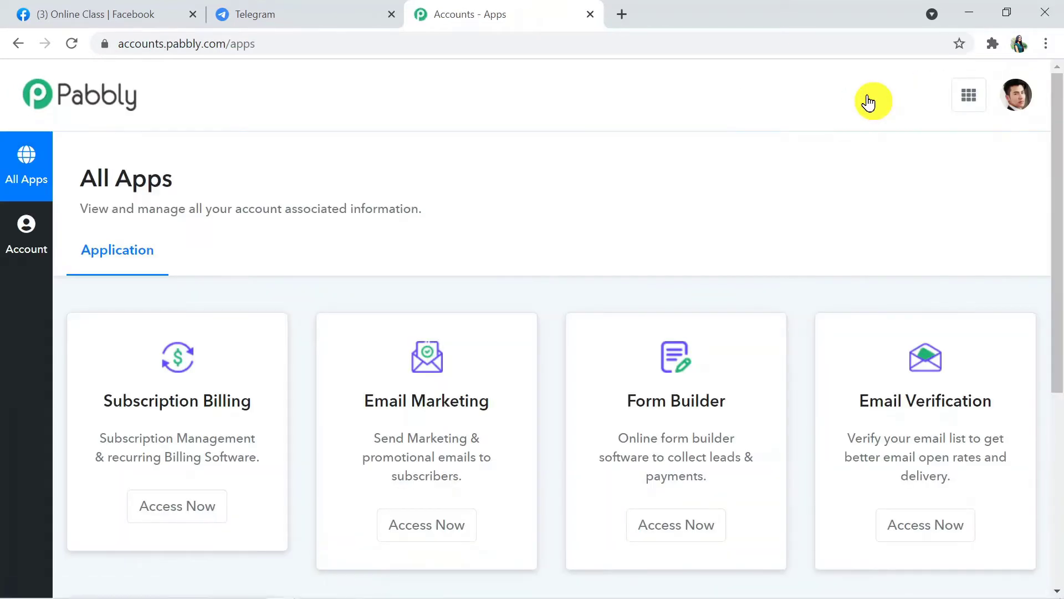
pyautogui.moveTo(1059, 166); pyautogui.dragTo(1060, 352)
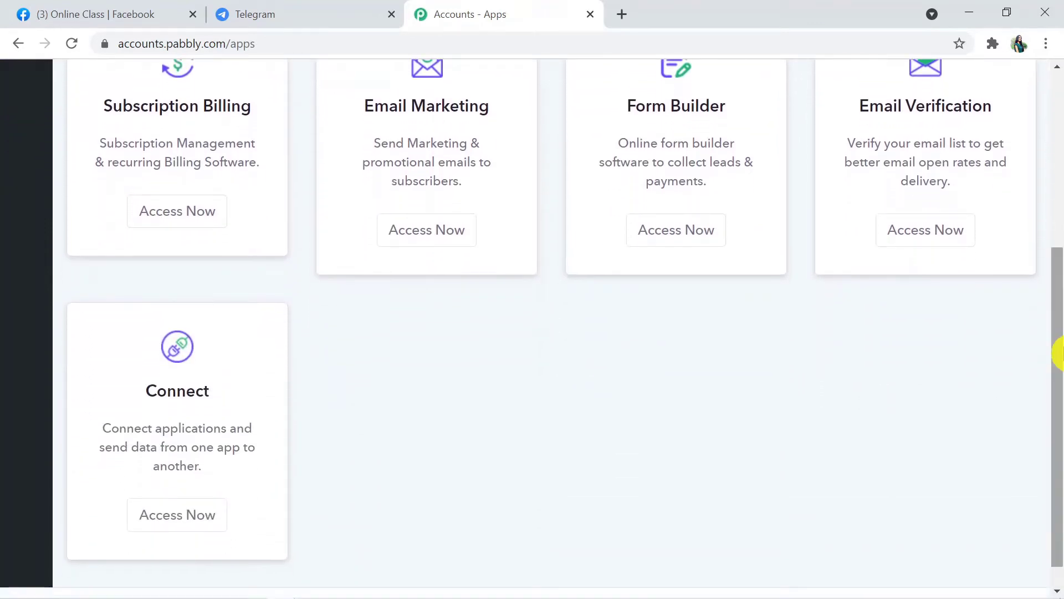
pyautogui.click(178, 516)
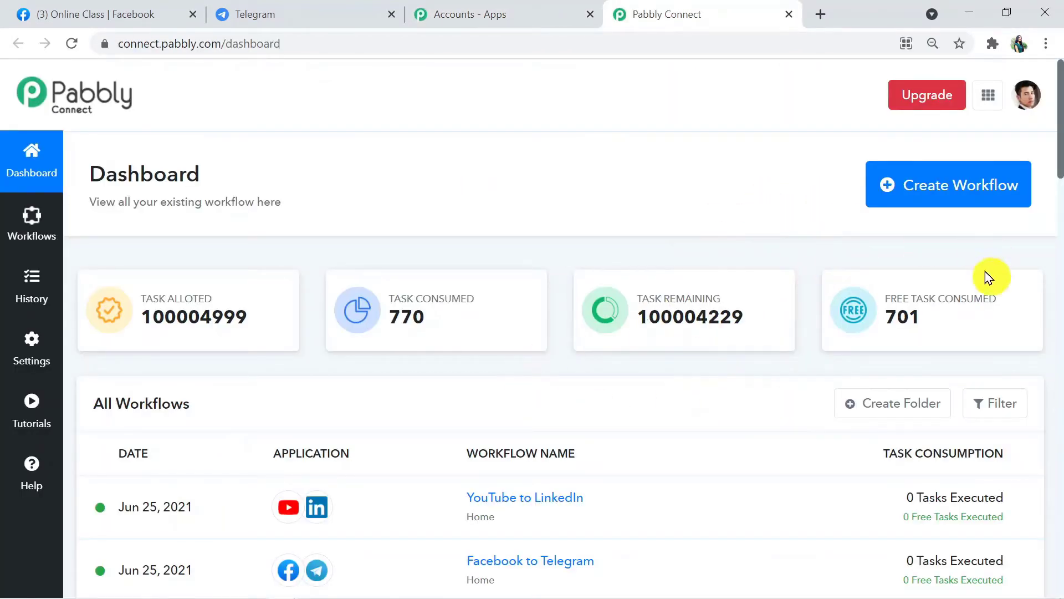
pyautogui.scroll(-1, 1058, 116)
pyautogui.scroll(1, 1059, 117)
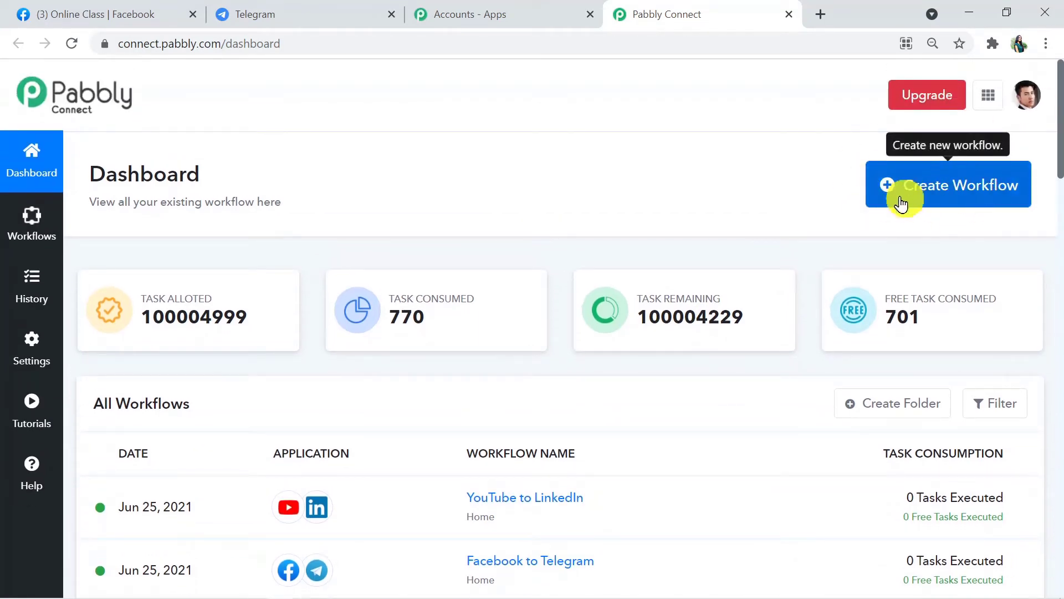
# Step: Create the 'Facebook to Telegram' workflow and collapse its trigger app chooser
pyautogui.click(958, 202)
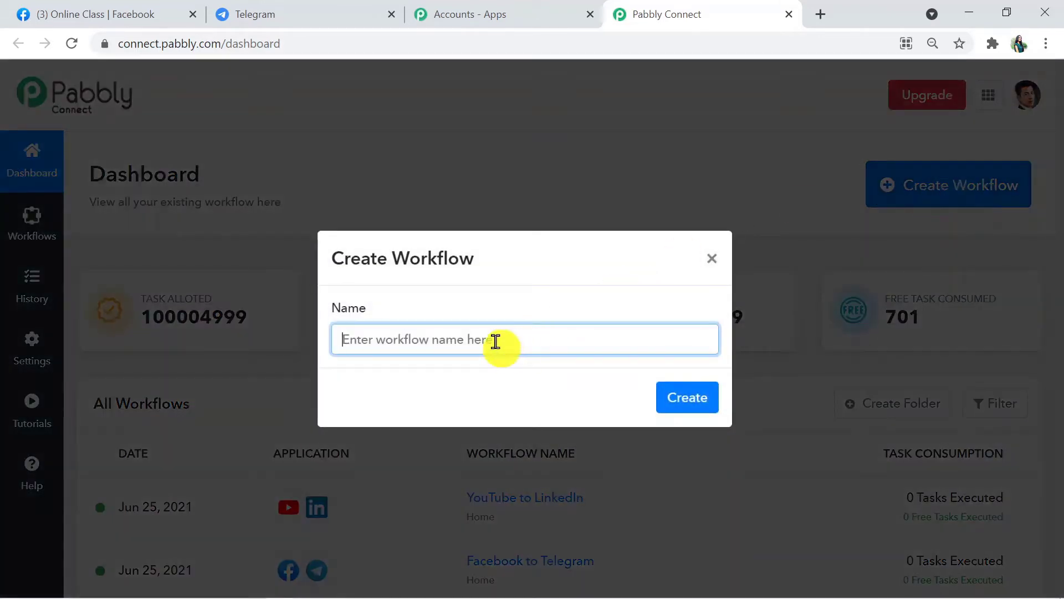
pyautogui.write('Facebook to Telegram')
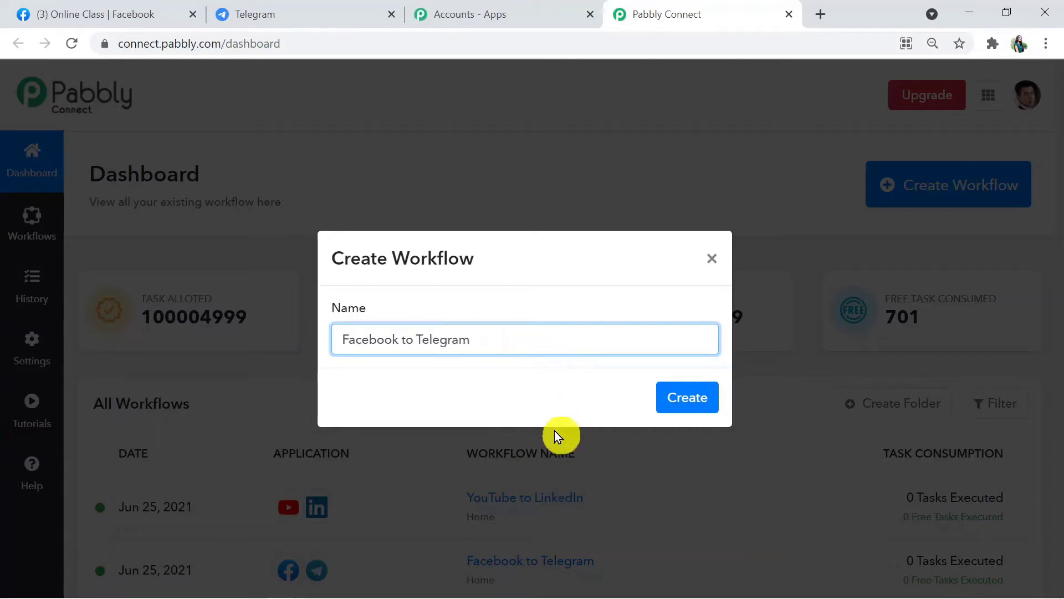
pyautogui.click(705, 400)
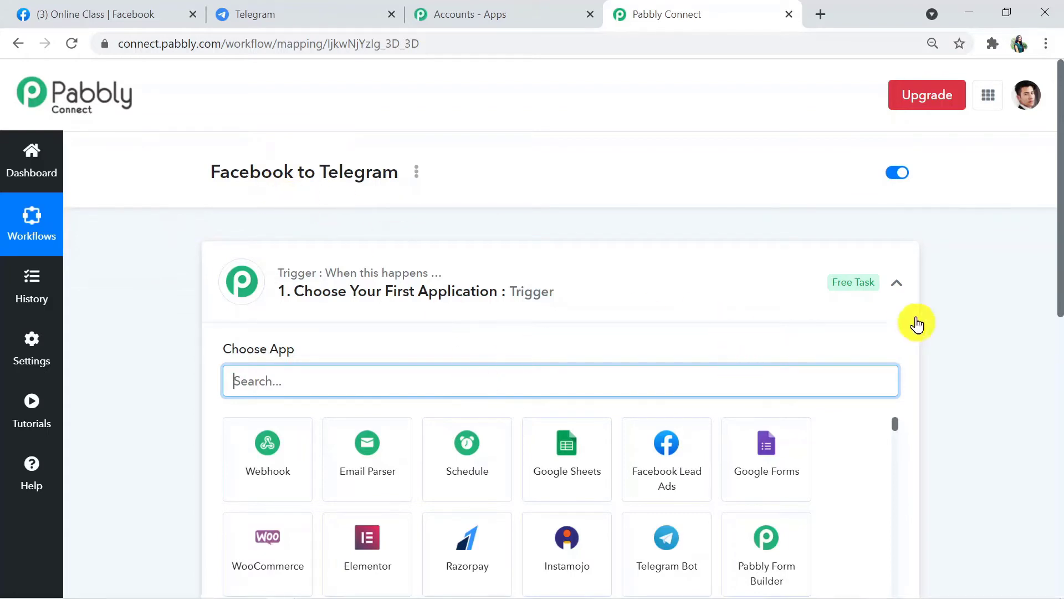
pyautogui.scroll(-1, 1057, 260)
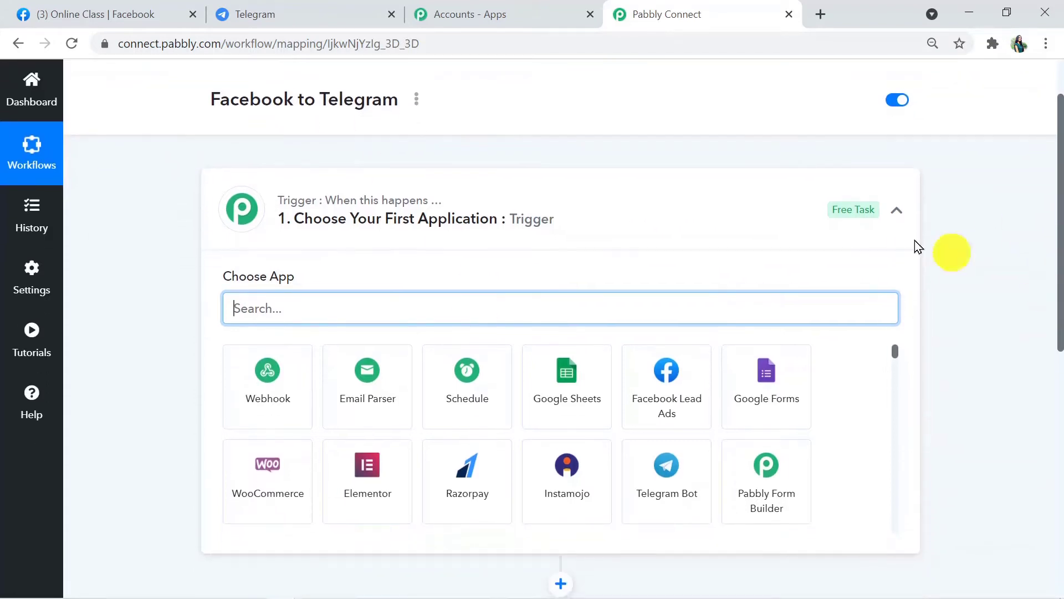
pyautogui.click(617, 226)
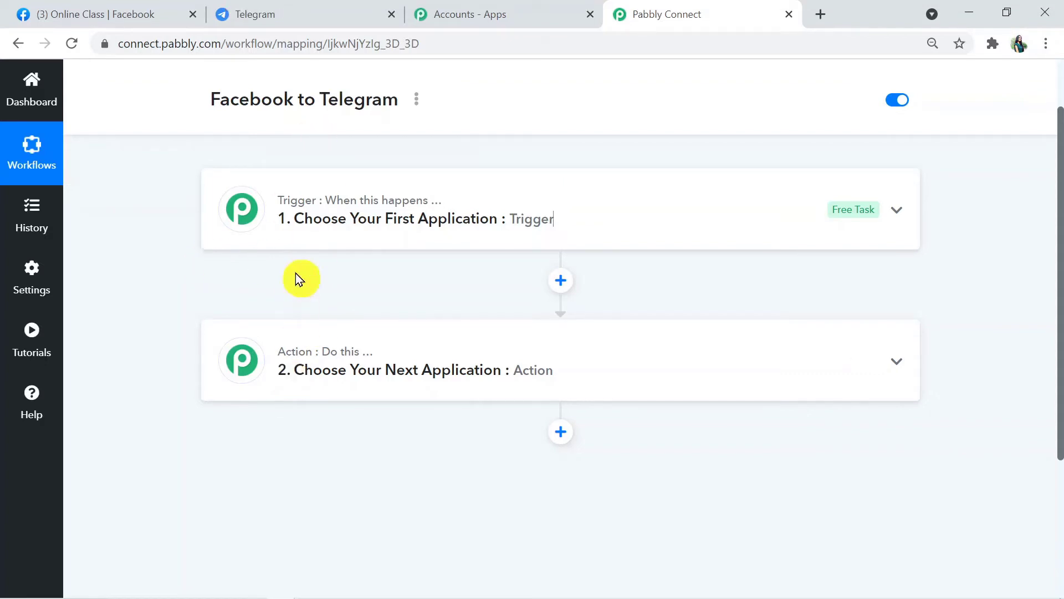
# Step: Search 'fac' to pick Facebook Pages as trigger app, with New Post as the event
pyautogui.click(664, 200)
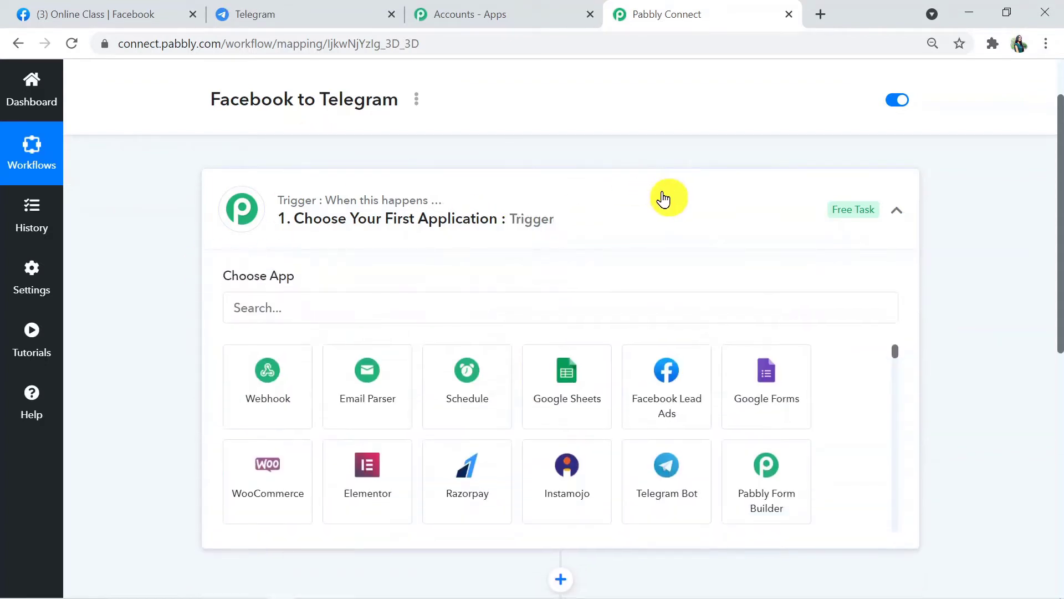
pyautogui.click(352, 309)
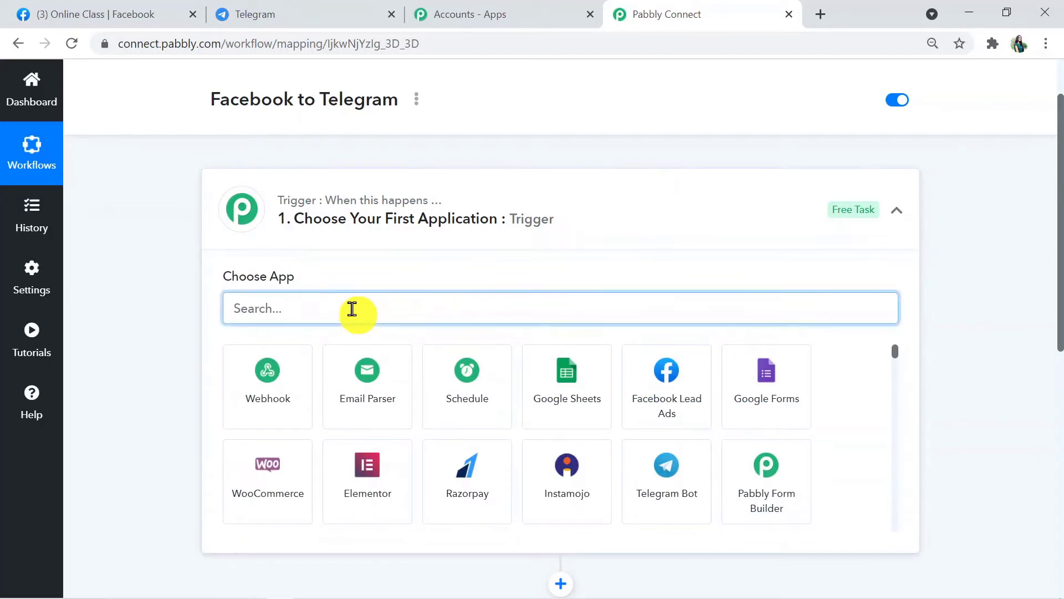
pyautogui.write('faceboo')
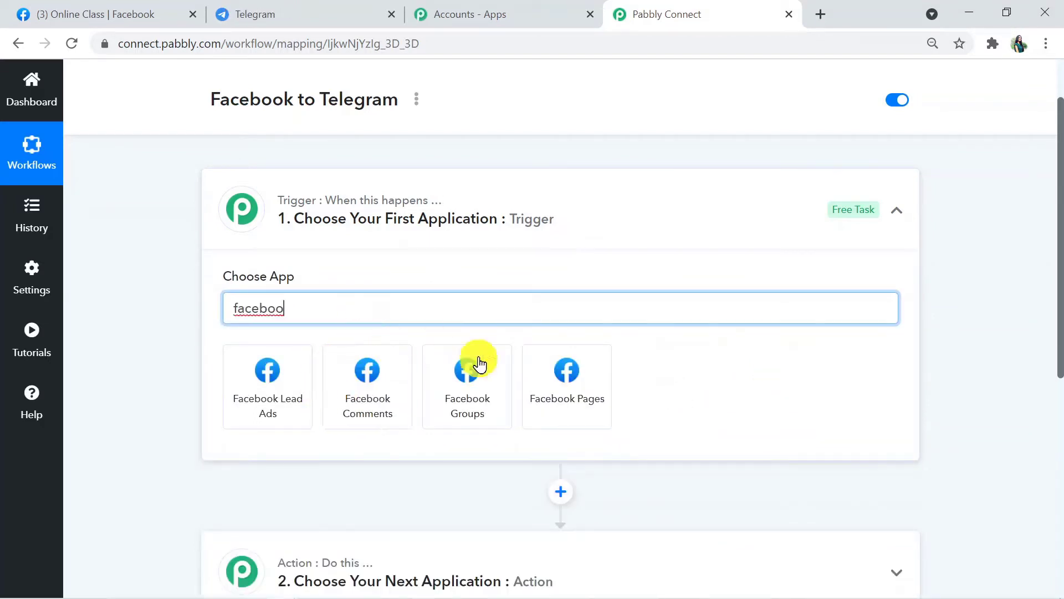
pyautogui.click(573, 383)
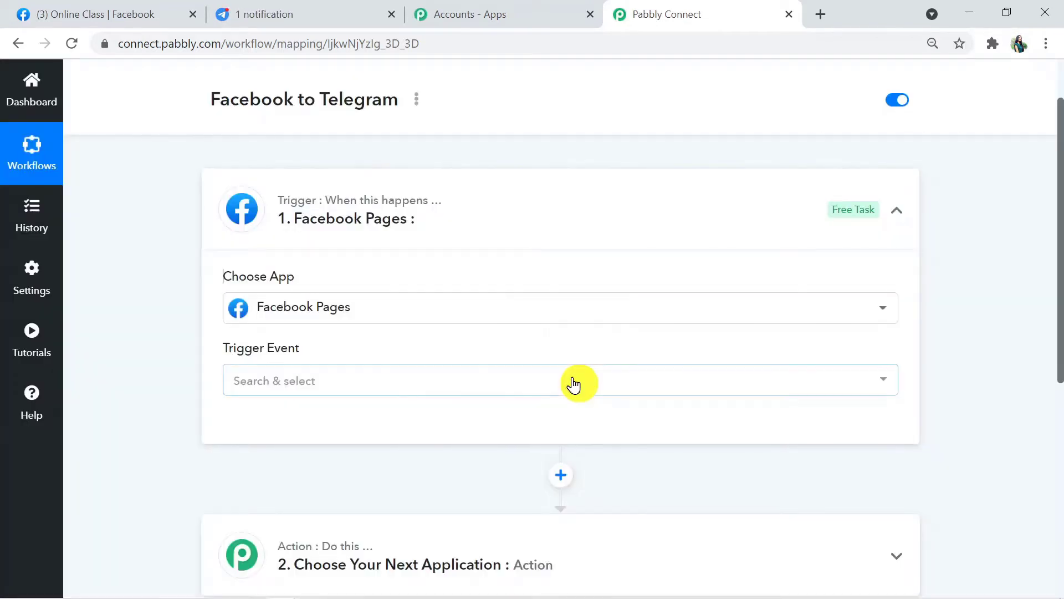
pyautogui.click(388, 377)
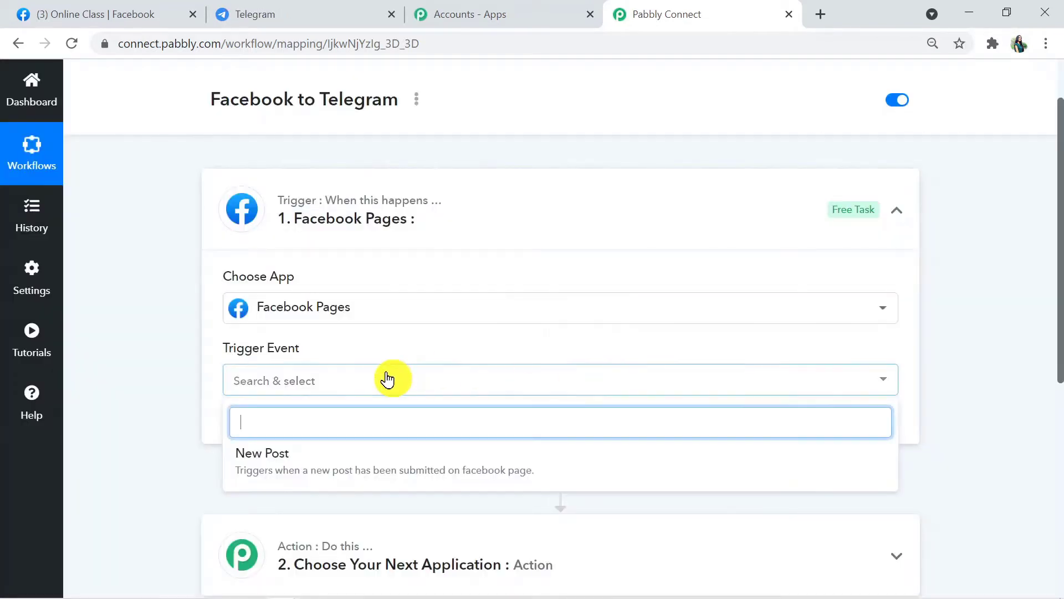
pyautogui.click(305, 475)
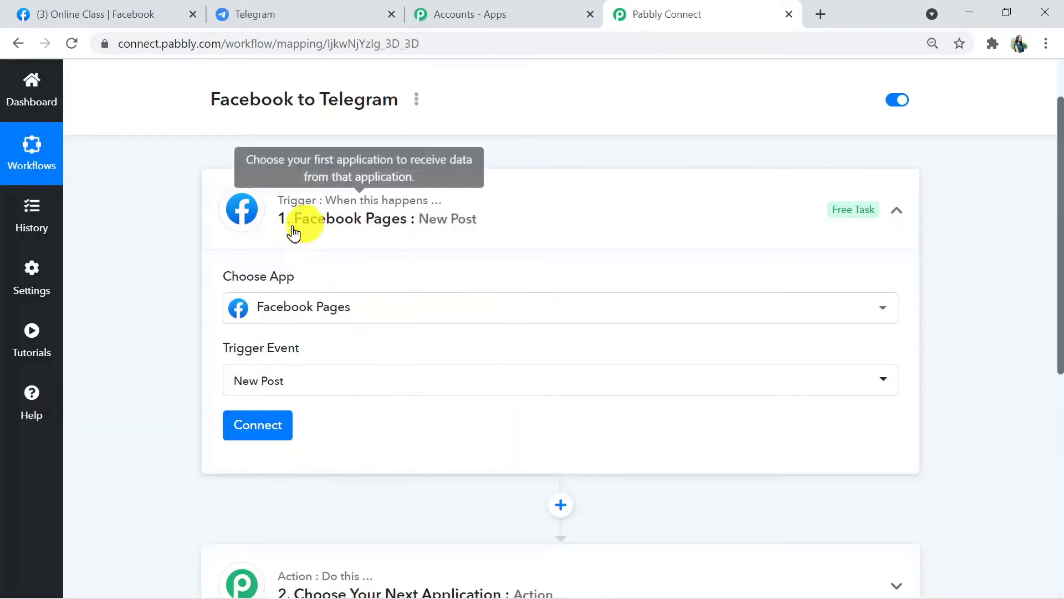
# Step: Authorize a new Facebook Pages connection for the trigger, then go to the Online Class page
pyautogui.click(259, 431)
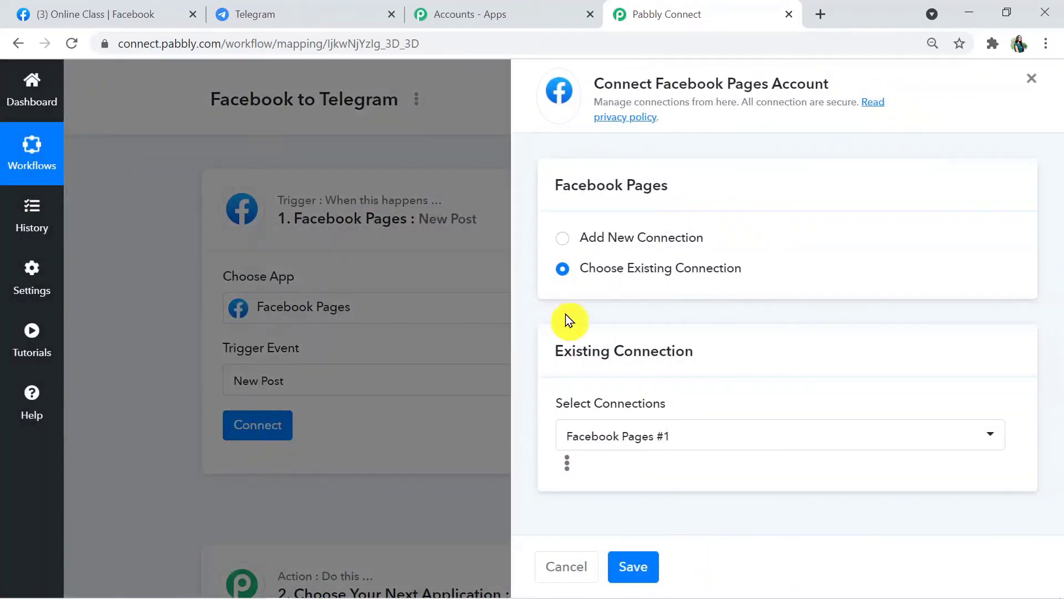
pyautogui.click(564, 241)
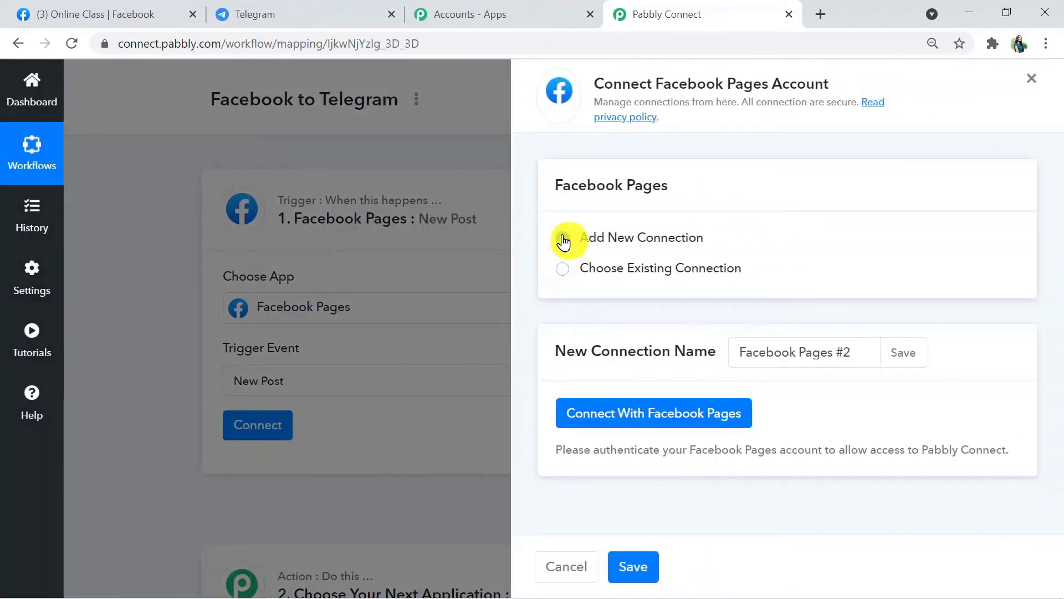
pyautogui.click(612, 411)
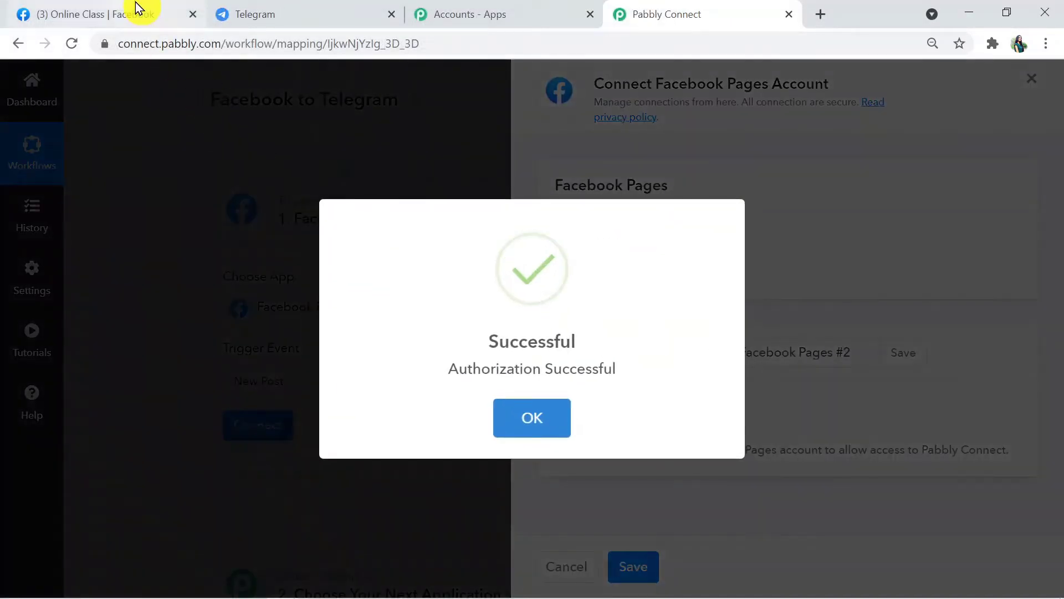
pyautogui.click(137, 7)
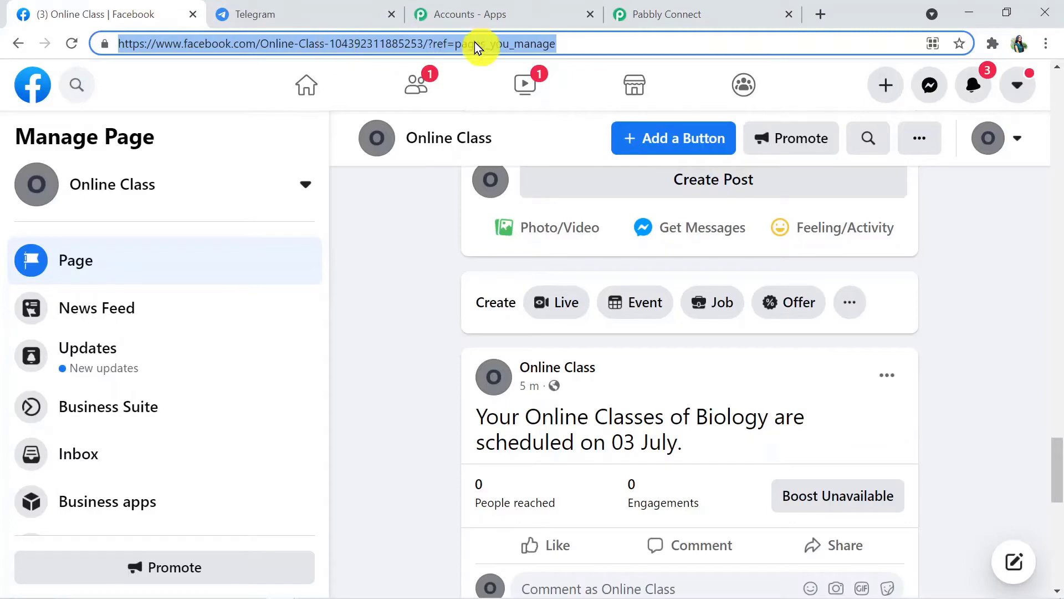
pyautogui.click(667, 17)
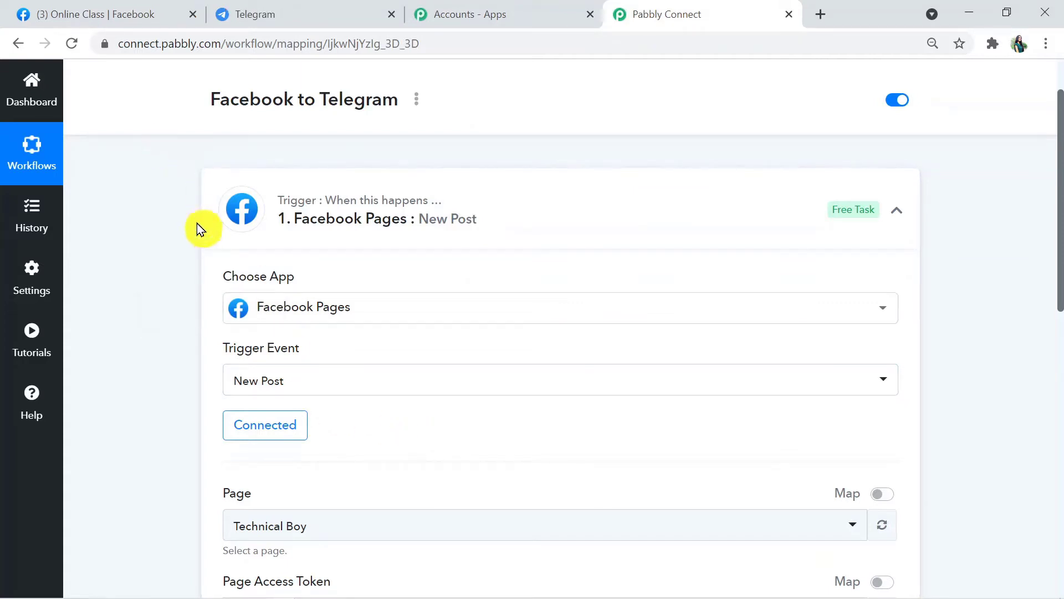
pyautogui.moveTo(1059, 256); pyautogui.dragTo(1057, 351)
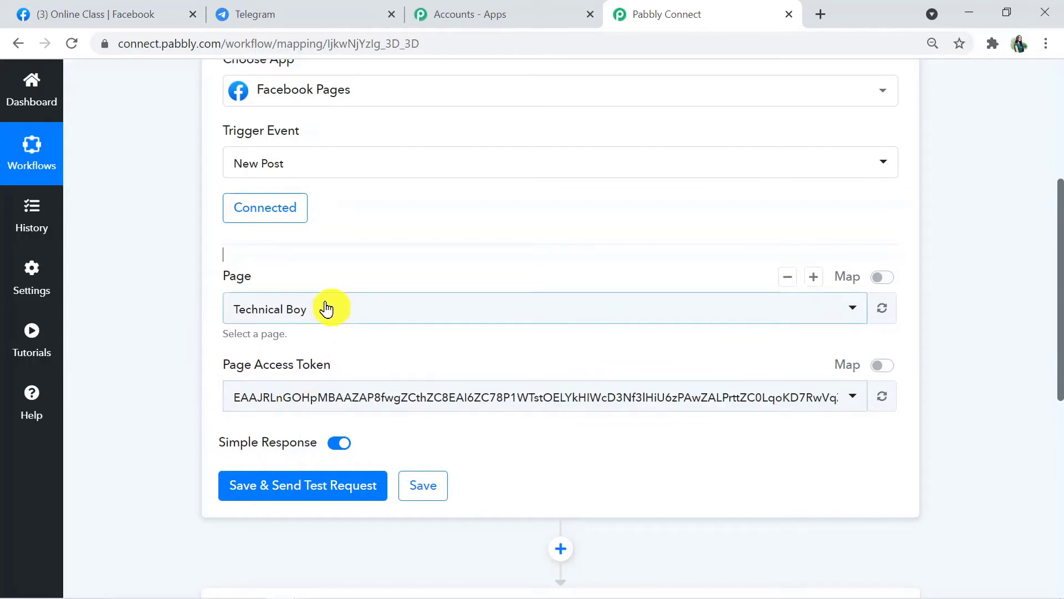
pyautogui.click(122, 7)
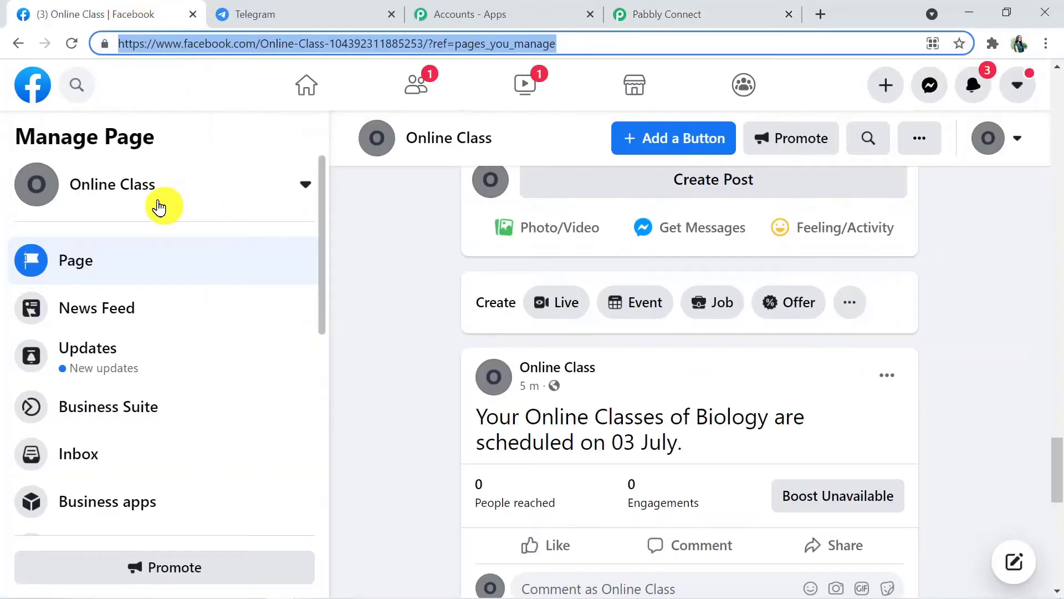
# Step: Open Facebook's Pages section from the home feed and list all 23 managed pages
pyautogui.click(18, 44)
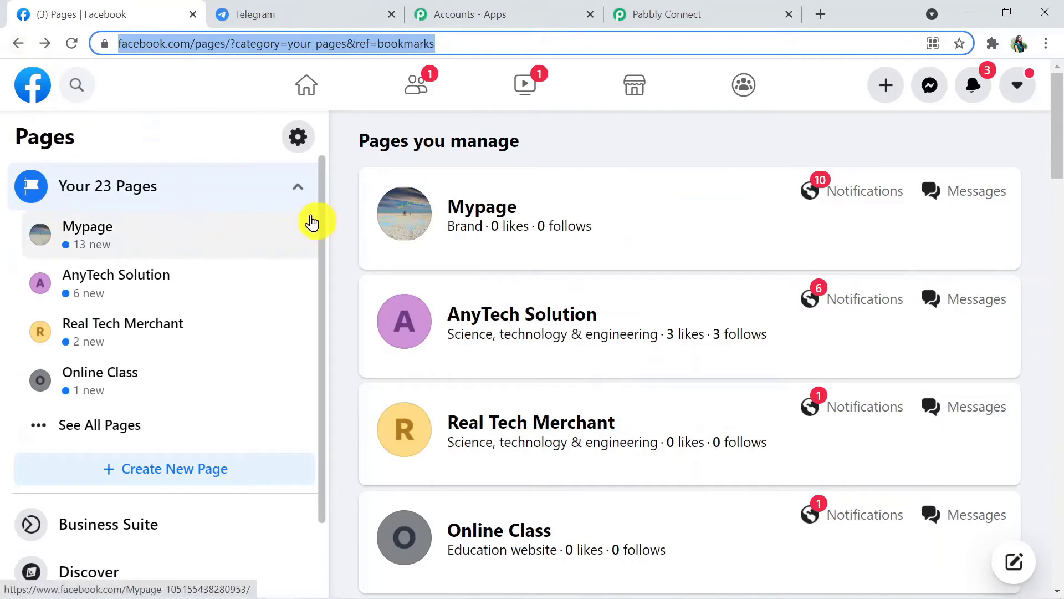
pyautogui.moveTo(324, 221)
pyautogui.mouseDown()
pyautogui.moveTo(320, 280)
pyautogui.moveTo(325, 216)
pyautogui.mouseUp()
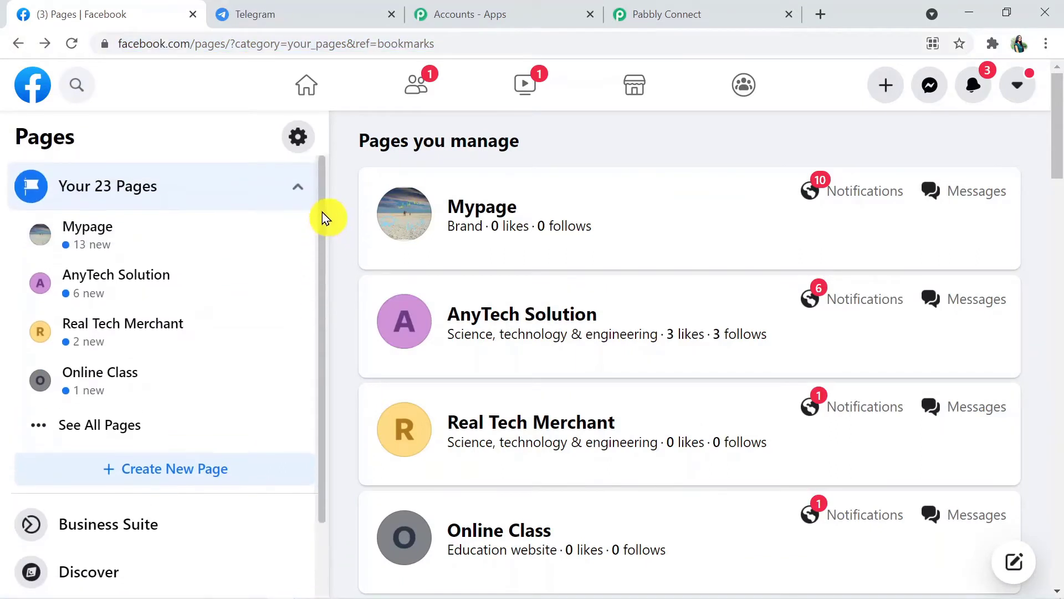
pyautogui.click(299, 188)
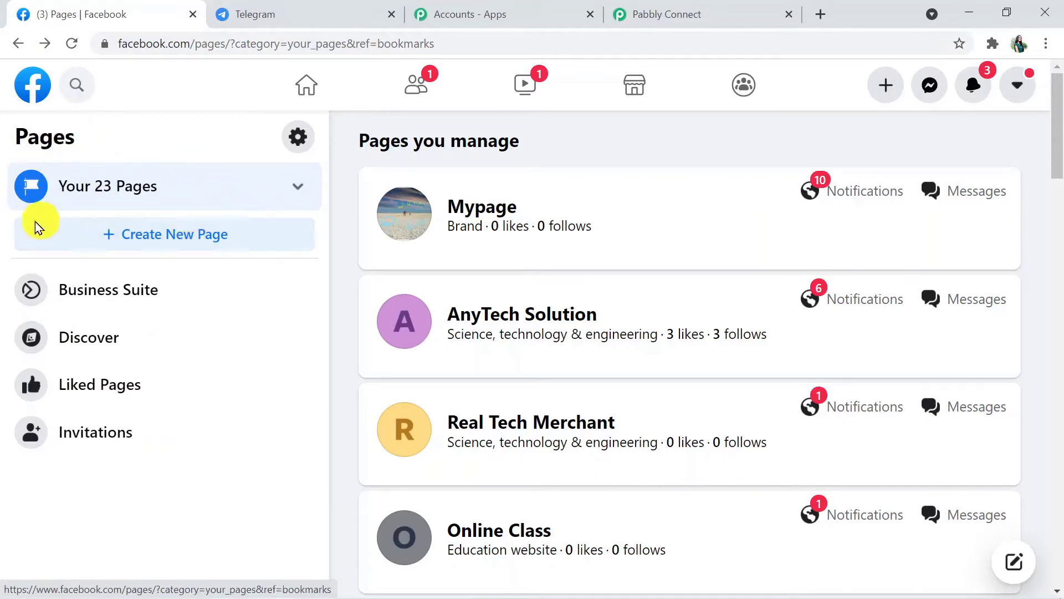
pyautogui.click(18, 45)
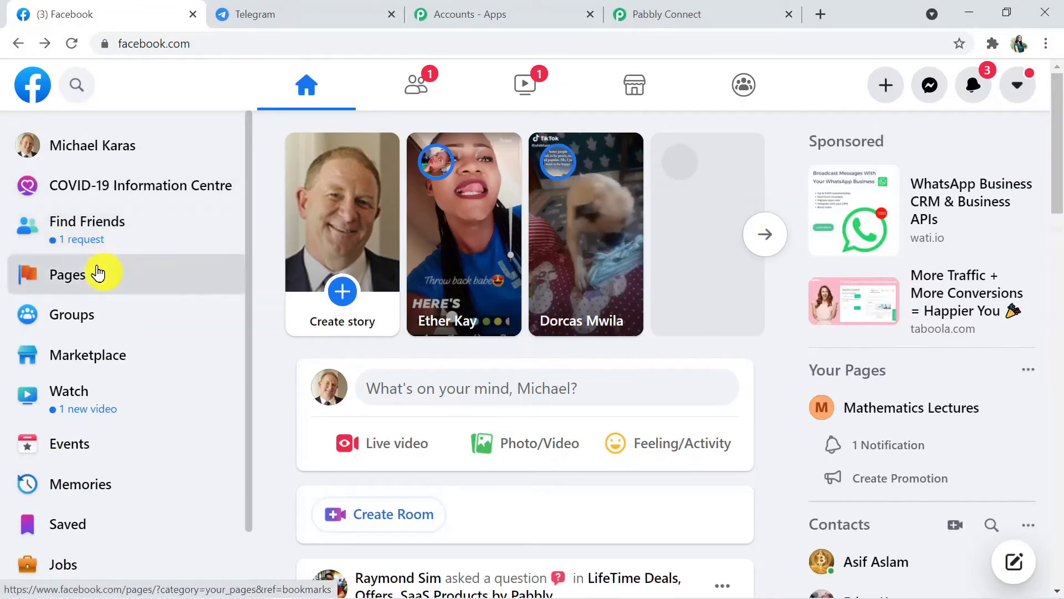
pyautogui.click(97, 274)
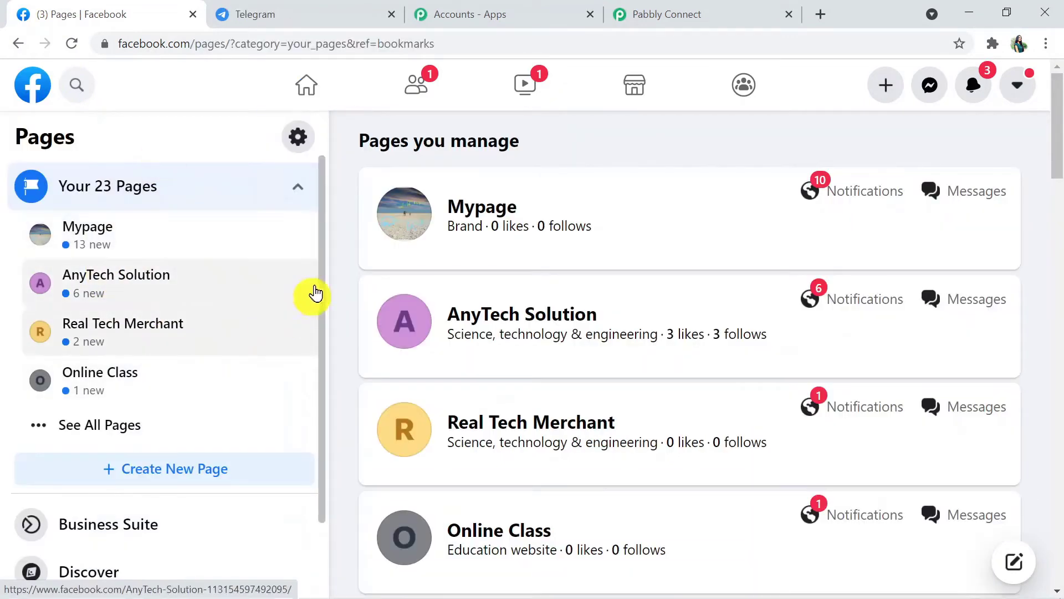
pyautogui.scroll(-2, 326, 310)
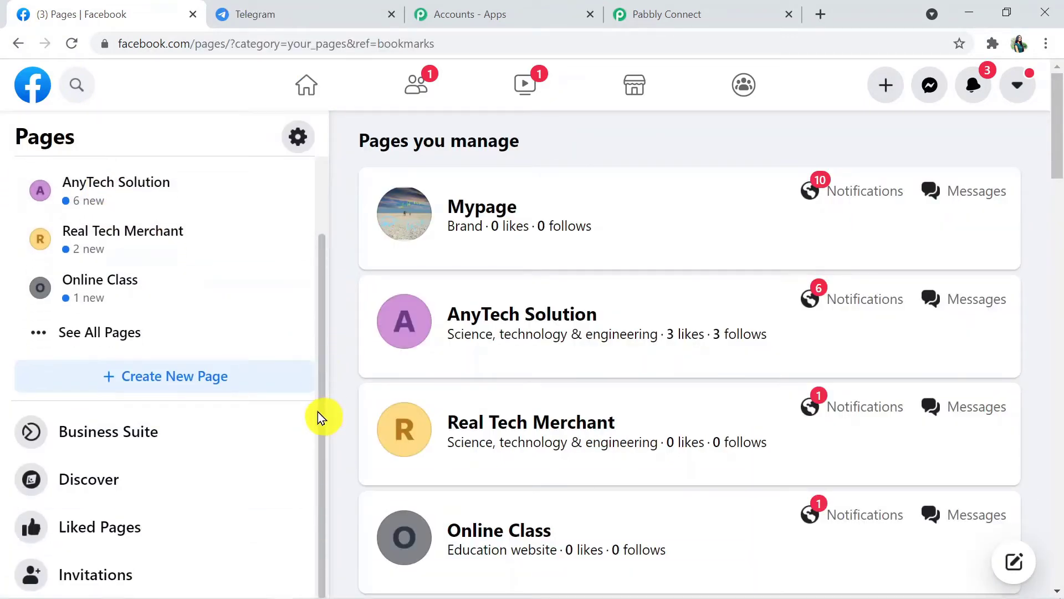
pyautogui.click(123, 331)
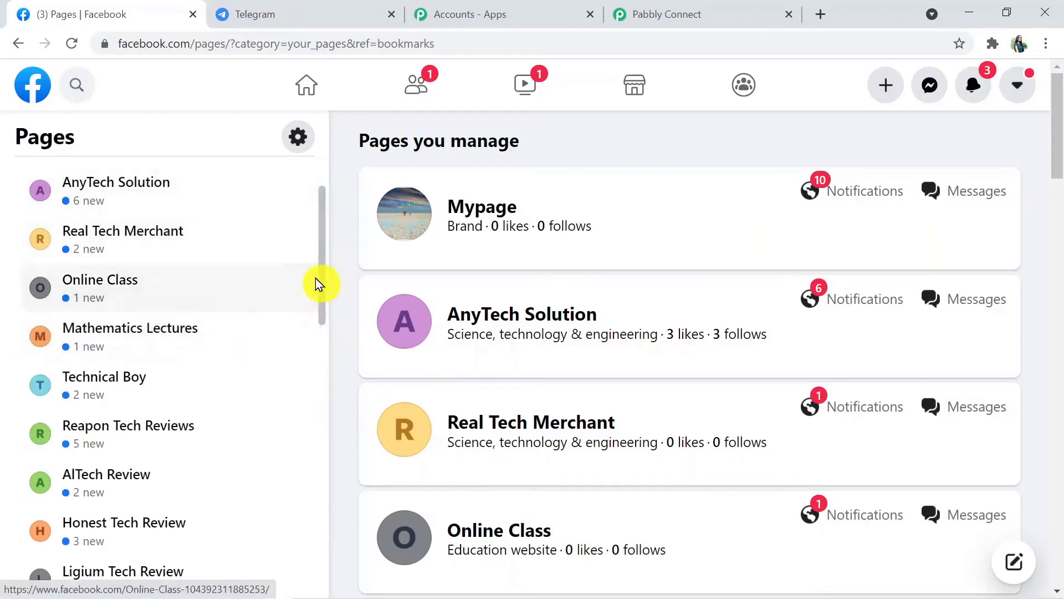
pyautogui.moveTo(320, 284); pyautogui.dragTo(315, 226)
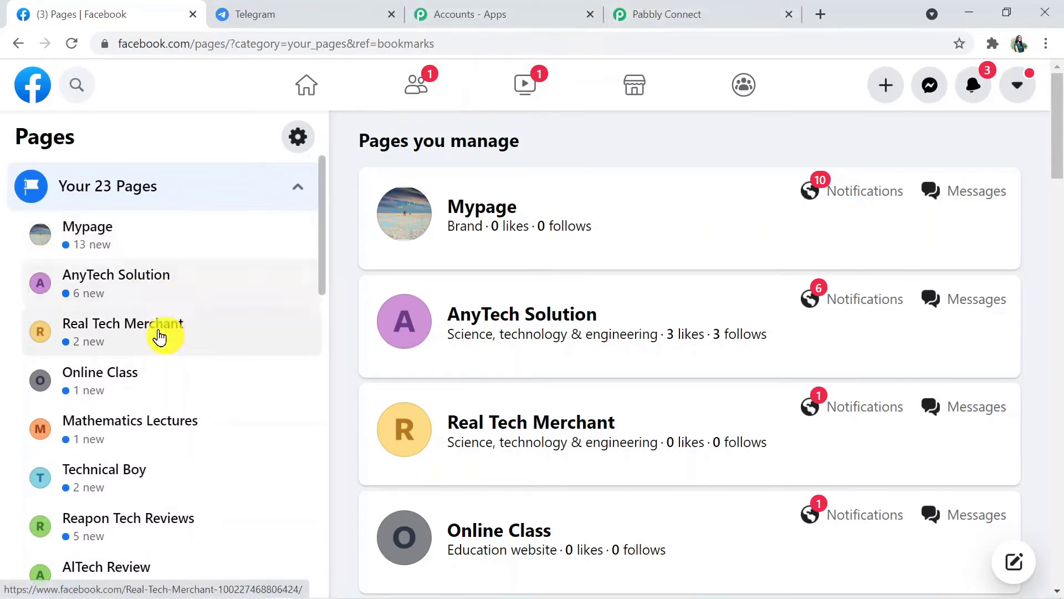
# Step: Select Online Class in the Pabbly trigger's Page dropdown
pyautogui.click(675, 27)
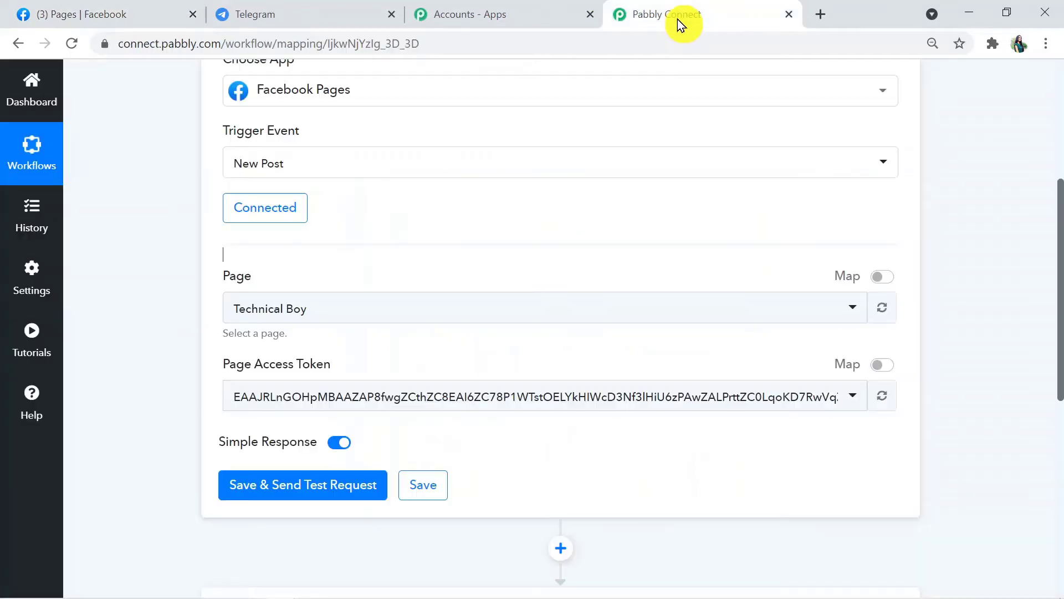
pyautogui.click(514, 306)
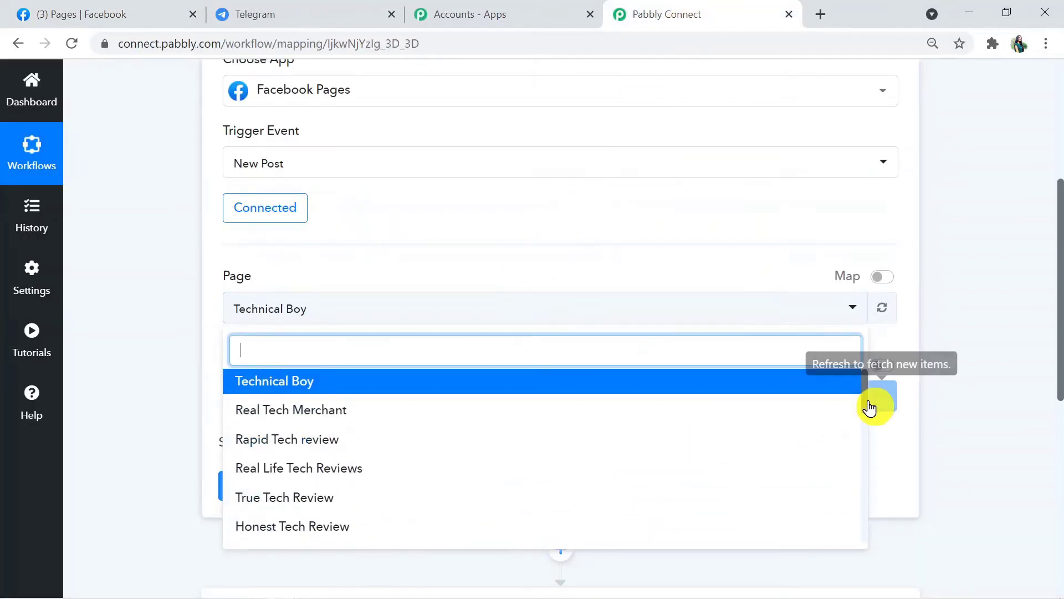
pyautogui.moveTo(866, 395); pyautogui.dragTo(842, 413)
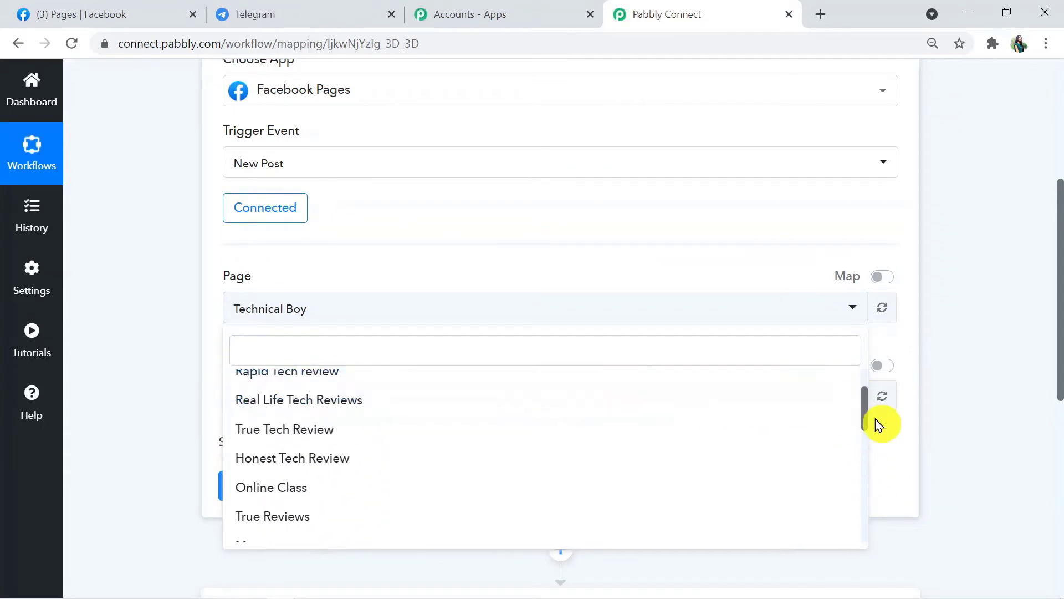
pyautogui.moveTo(868, 422); pyautogui.dragTo(875, 444)
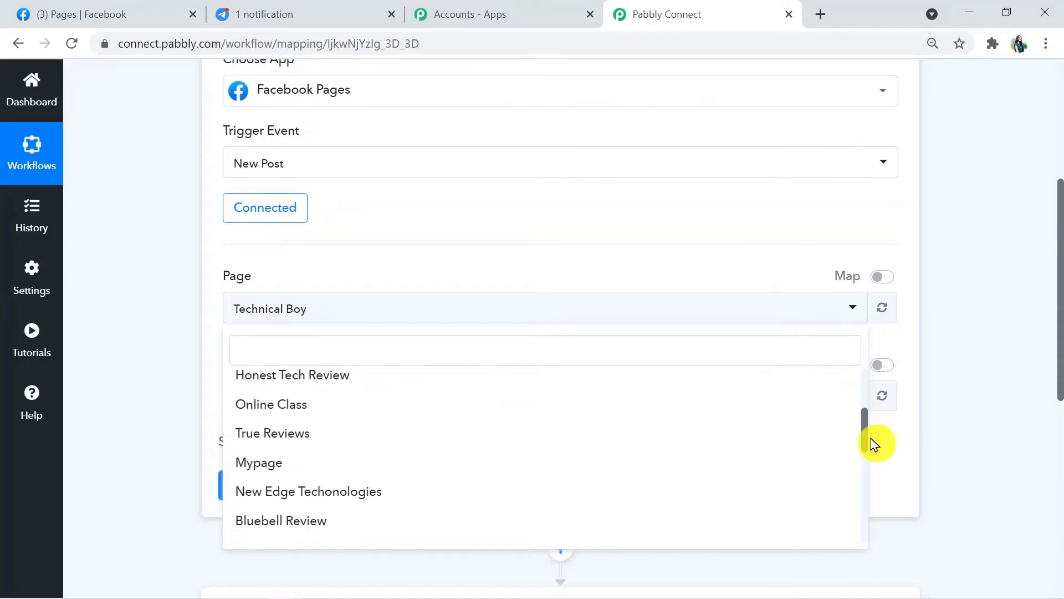
pyautogui.click(590, 415)
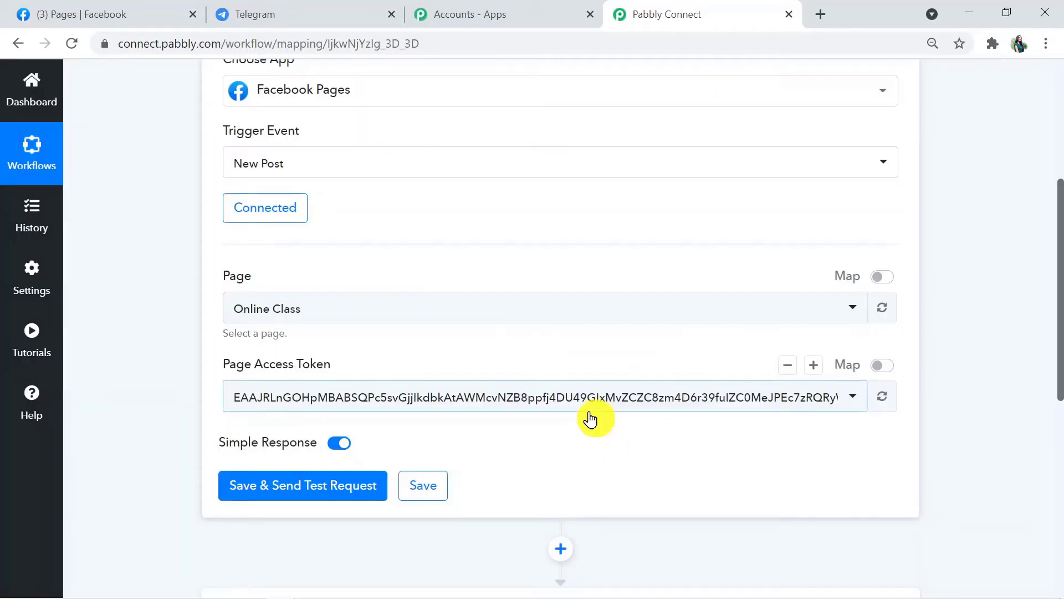
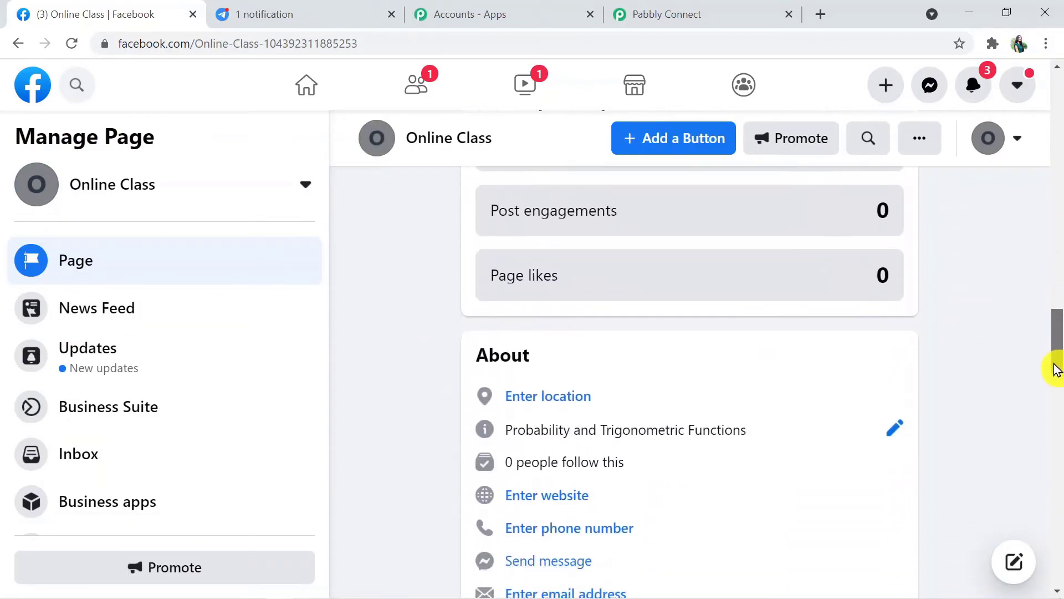
# Step: Start a new Online Class page post reading 'Join the online session'
pyautogui.click(717, 408)
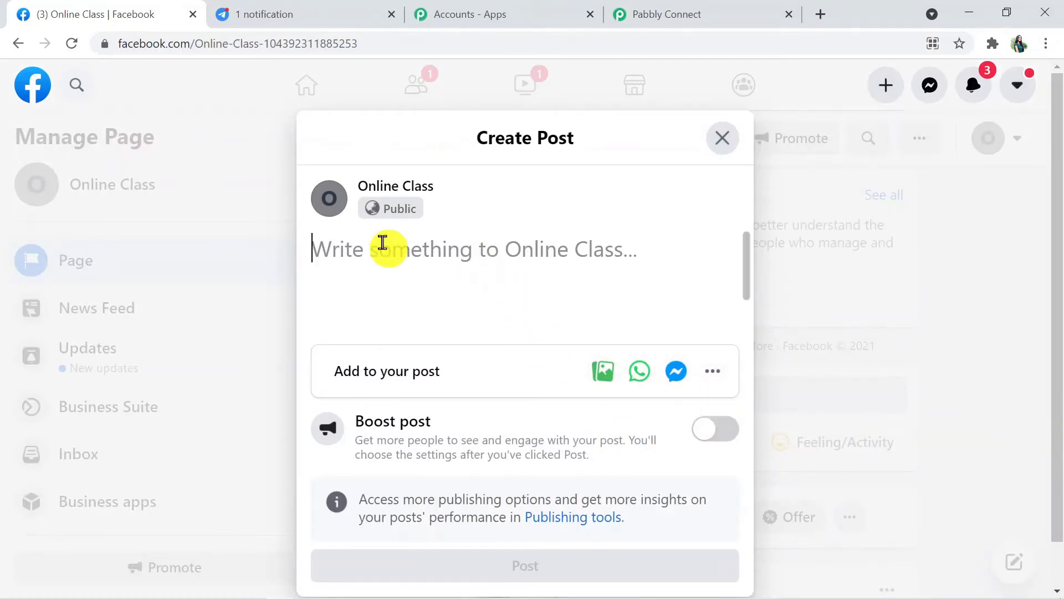
pyautogui.write('t')
pyautogui.press('BackSpace')
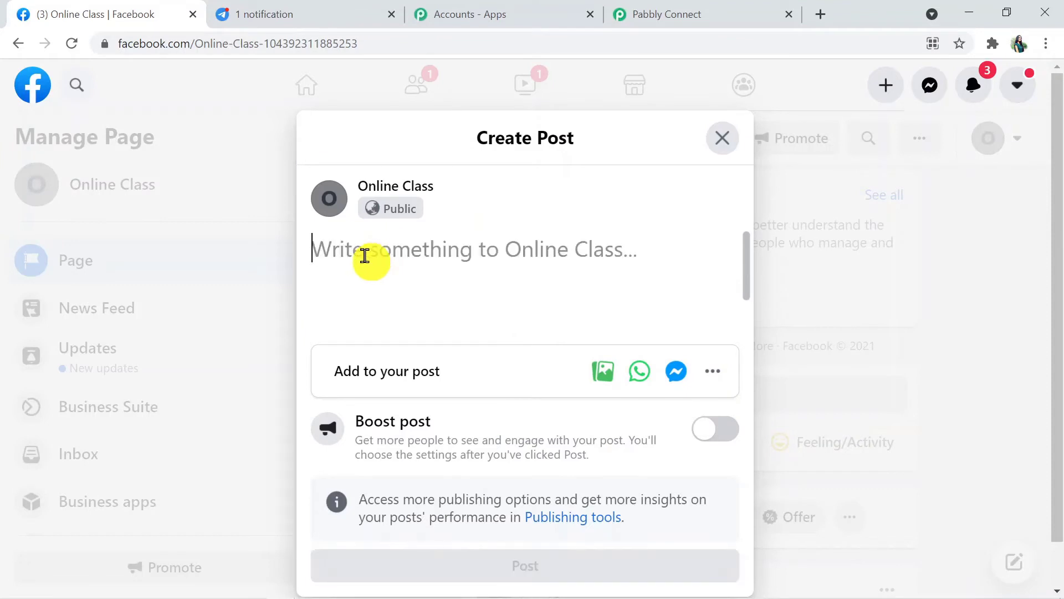
pyautogui.write('You all are requested to')
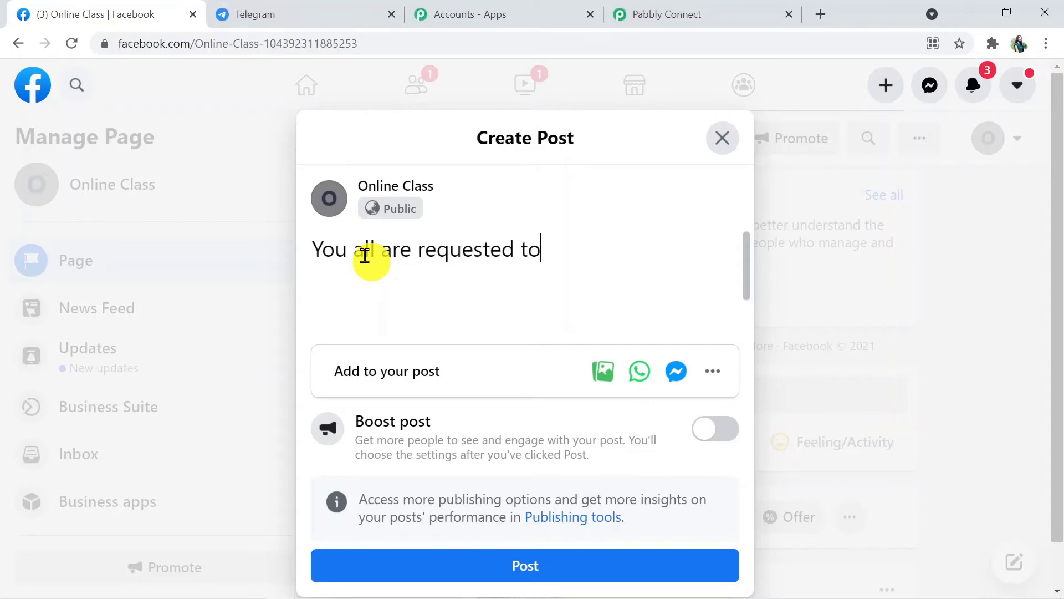
pyautogui.write('Join th')
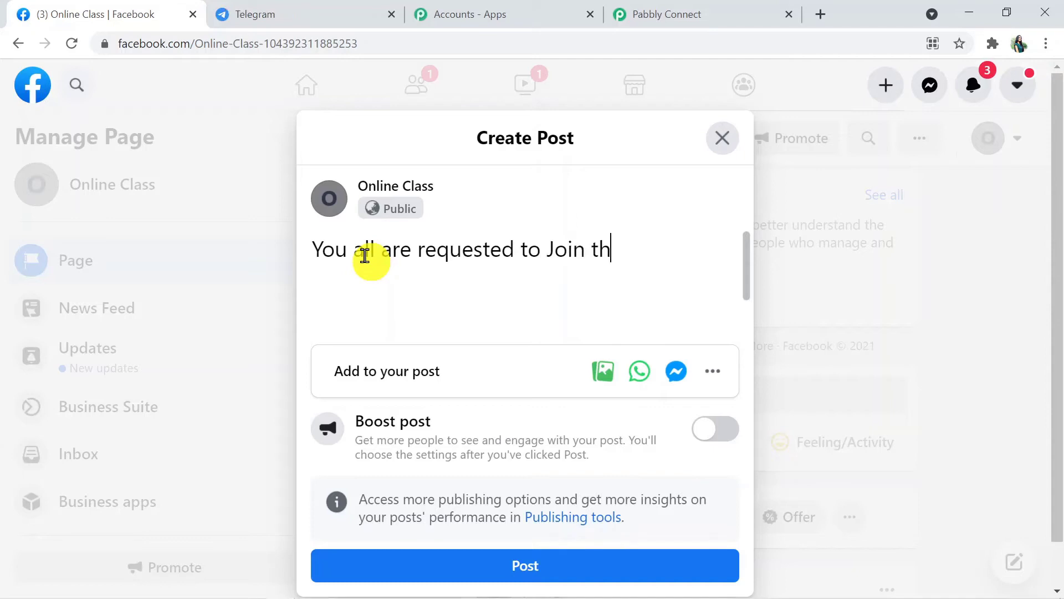
pyautogui.write('e online se')
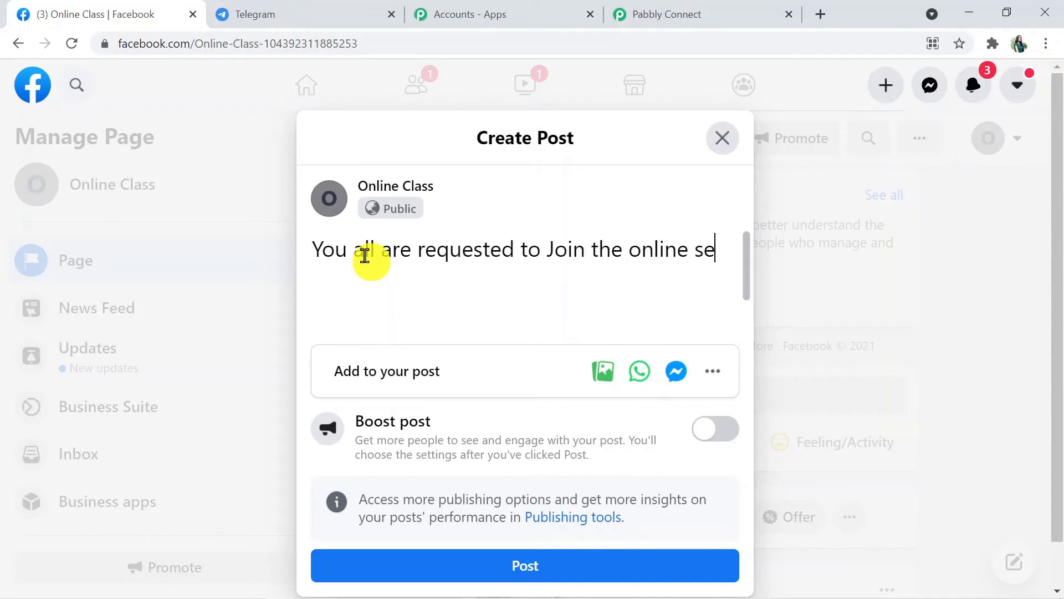
pyautogui.write('ssion')
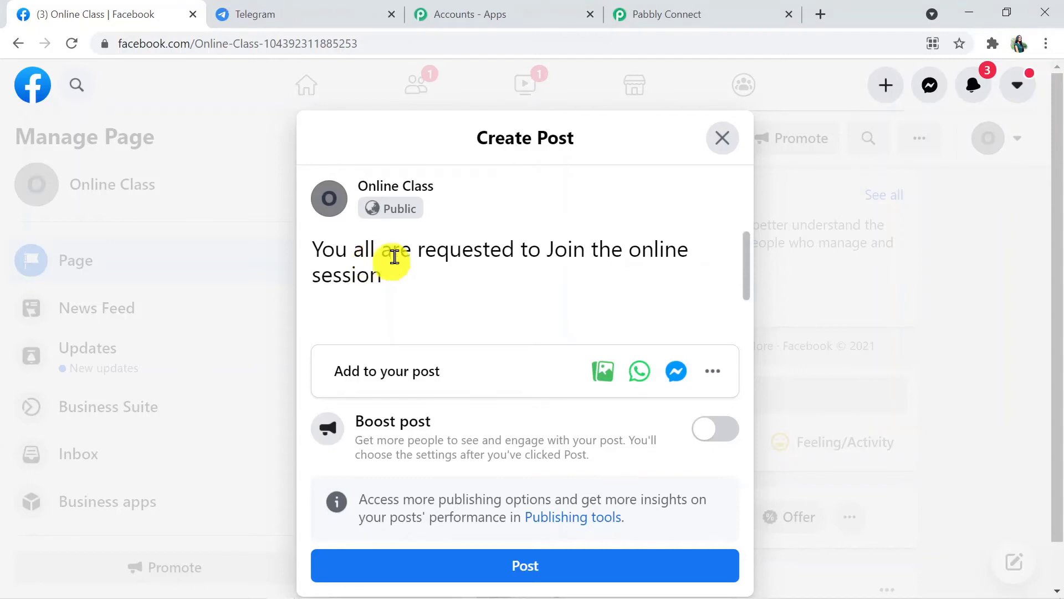
pyautogui.press('BackSpace')
pyautogui.write('j')
# Step: Finish the post with 'of Biology And Chemistry' and the teacher's name, then publish it
pyautogui.click(460, 277)
pyautogui.write('of Biology And Chemistr')
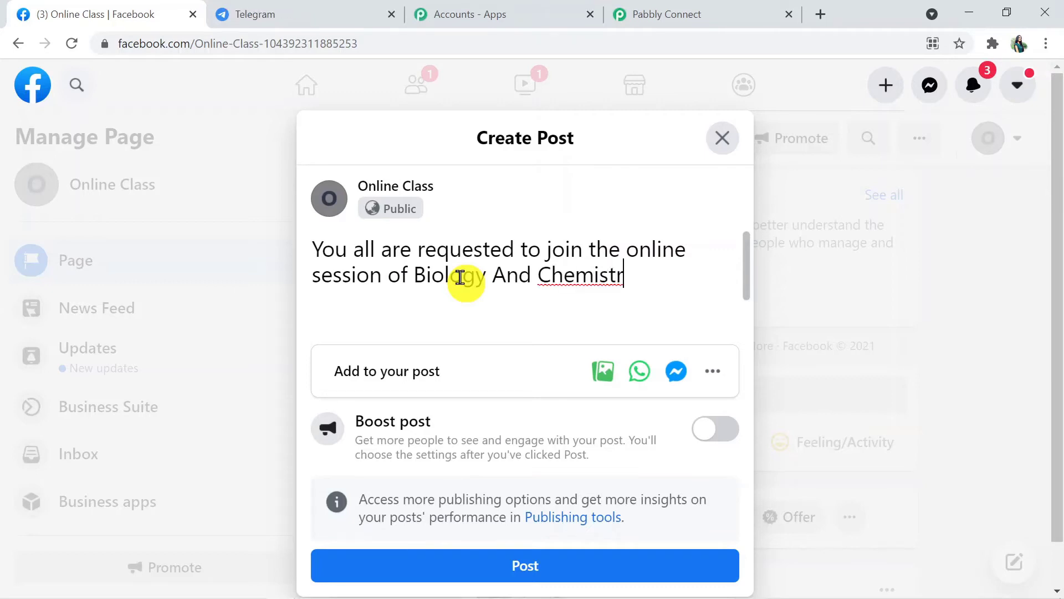
pyautogui.write('y by ')
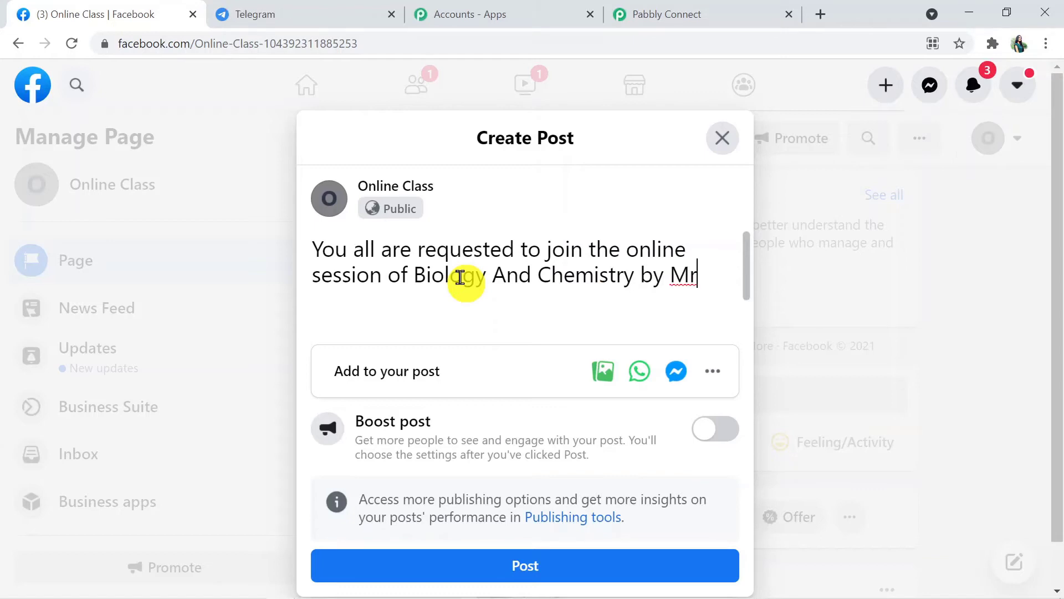
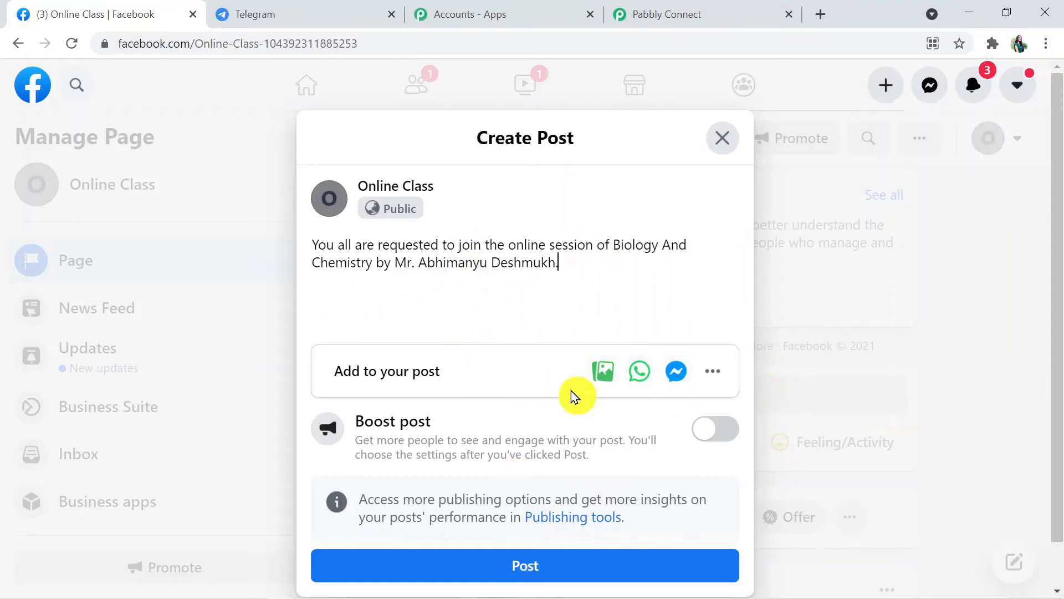
pyautogui.click(555, 568)
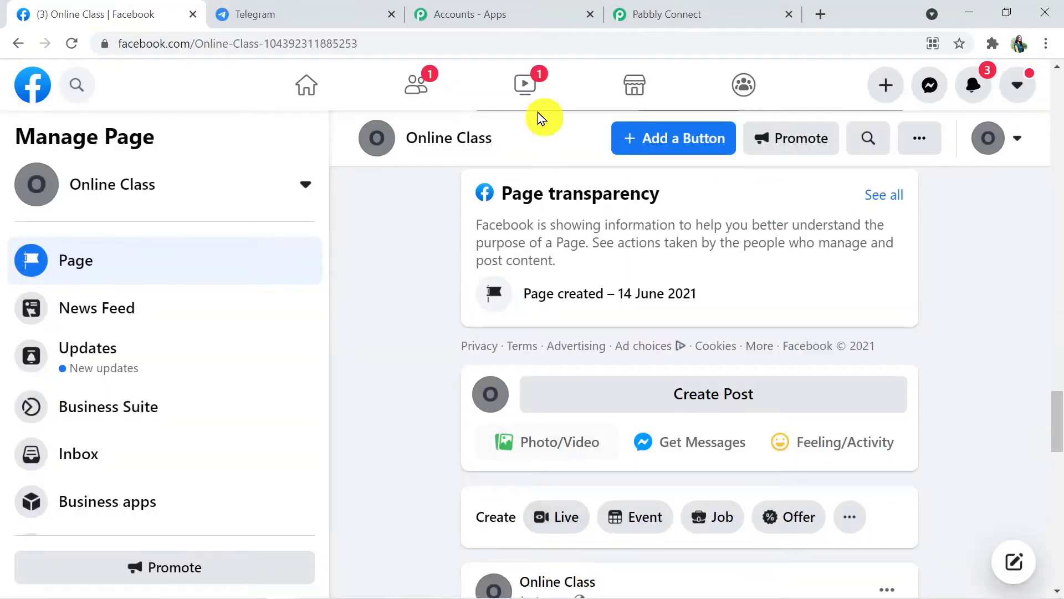
pyautogui.click(671, 12)
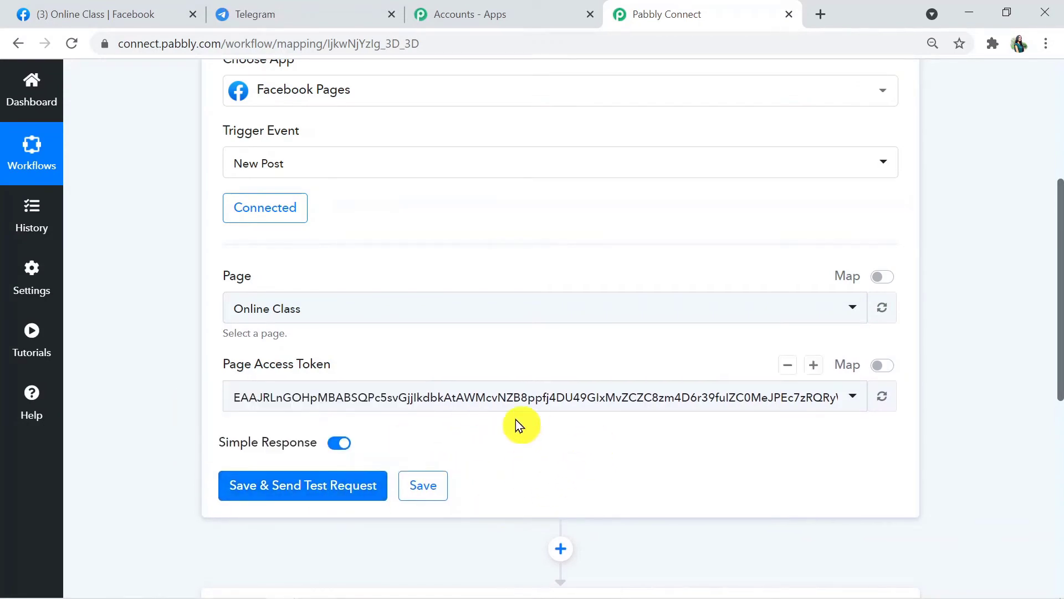
# Step: Save the Facebook Pages trigger and send a test request to fetch the new post
pyautogui.click(281, 489)
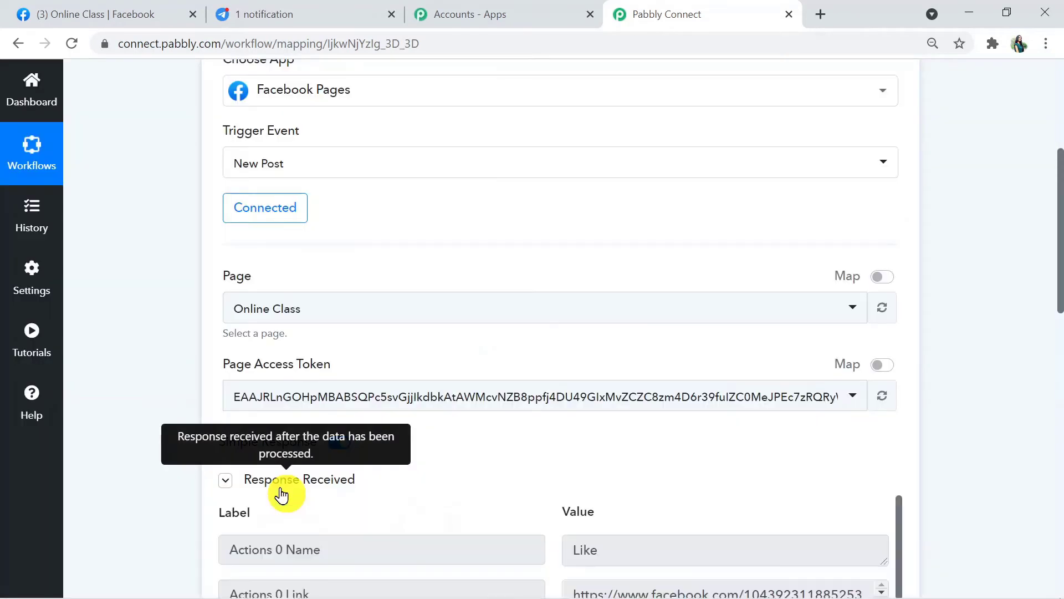
pyautogui.moveTo(281, 494); pyautogui.dragTo(989, 294)
pyautogui.click(960, 321)
# Step: Scroll the response data and enlarge the Message field to read the full post
pyautogui.moveTo(1059, 247); pyautogui.dragTo(1058, 382)
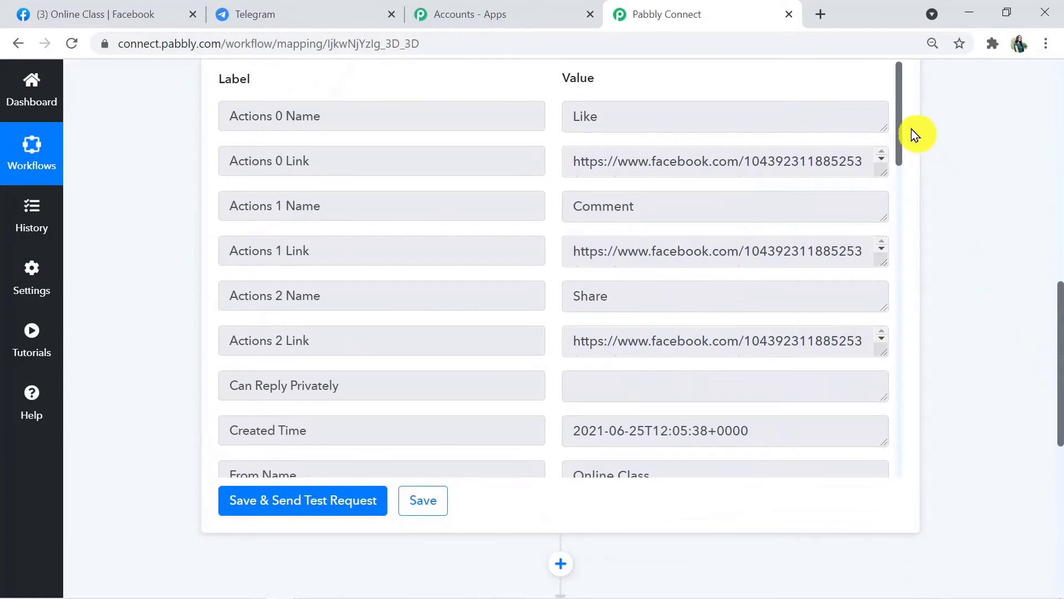
pyautogui.moveTo(900, 121); pyautogui.dragTo(898, 356)
pyautogui.moveTo(874, 103); pyautogui.dragTo(874, 149)
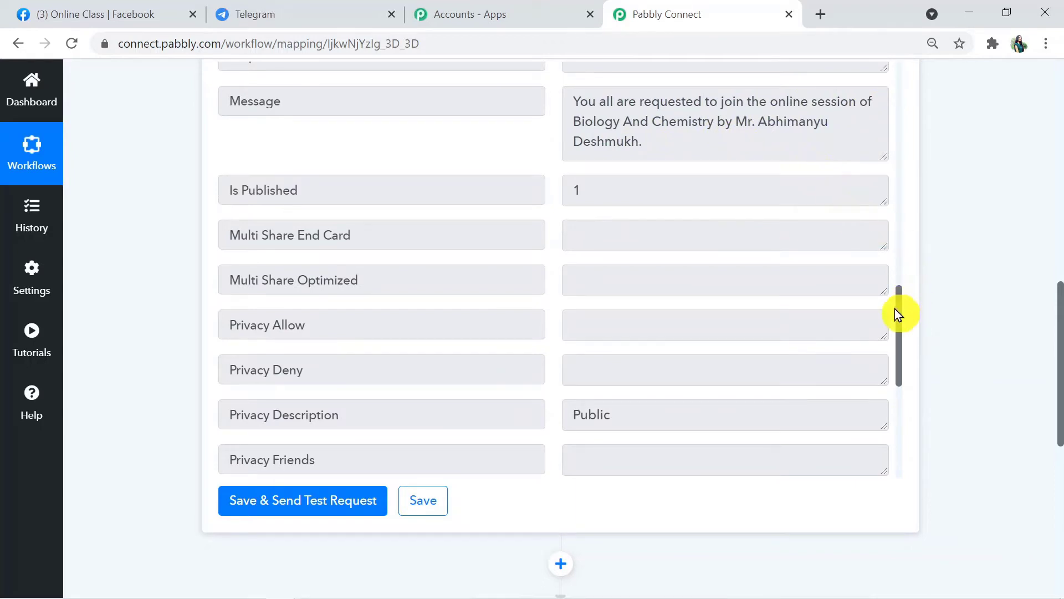
pyautogui.moveTo(900, 313); pyautogui.dragTo(903, 381)
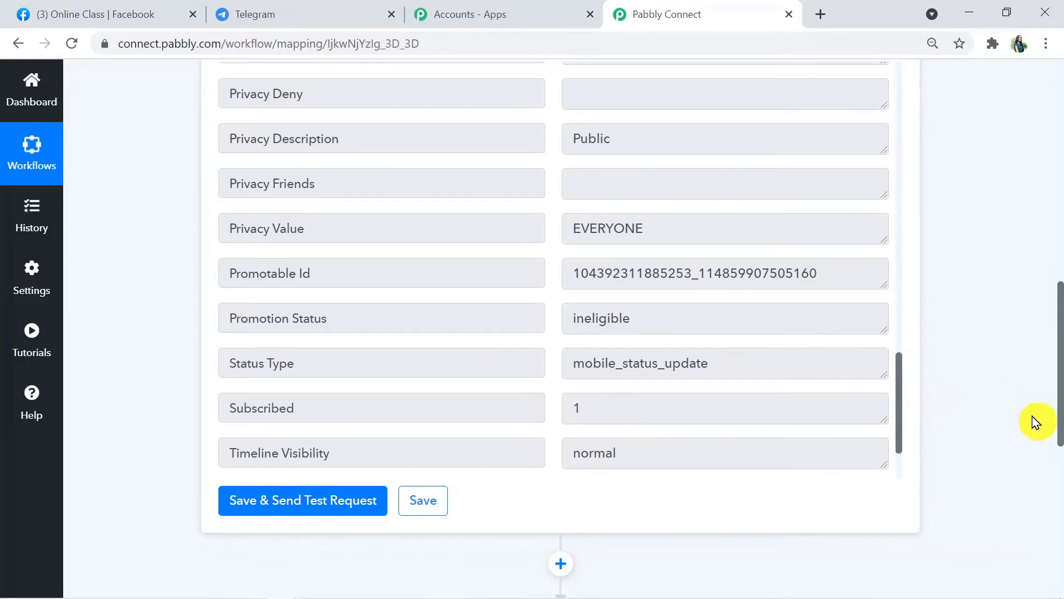
pyautogui.moveTo(1060, 422); pyautogui.dragTo(1059, 466)
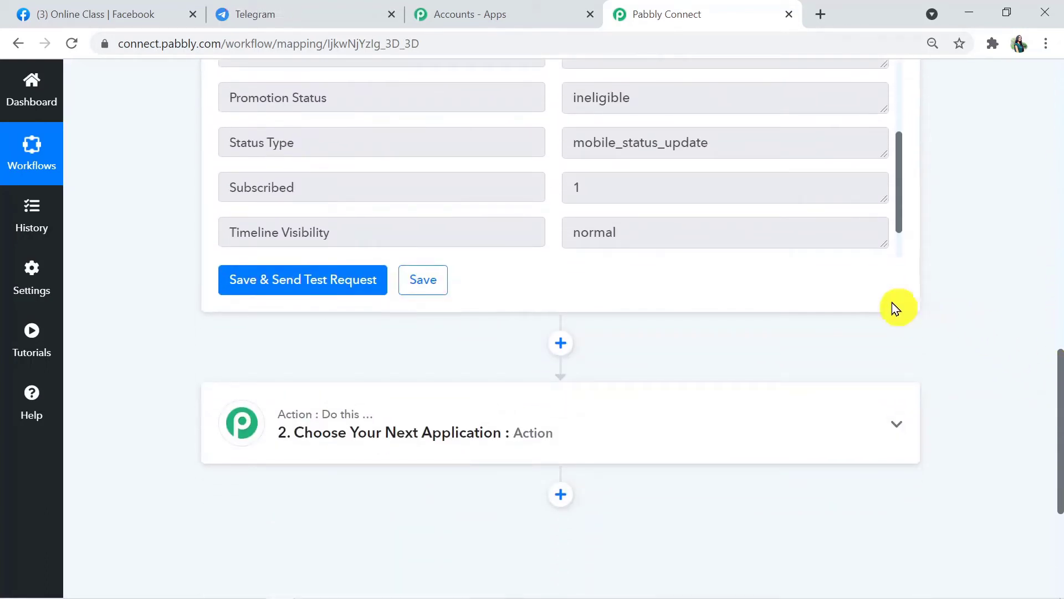
pyautogui.moveTo(901, 169); pyautogui.dragTo(900, 114)
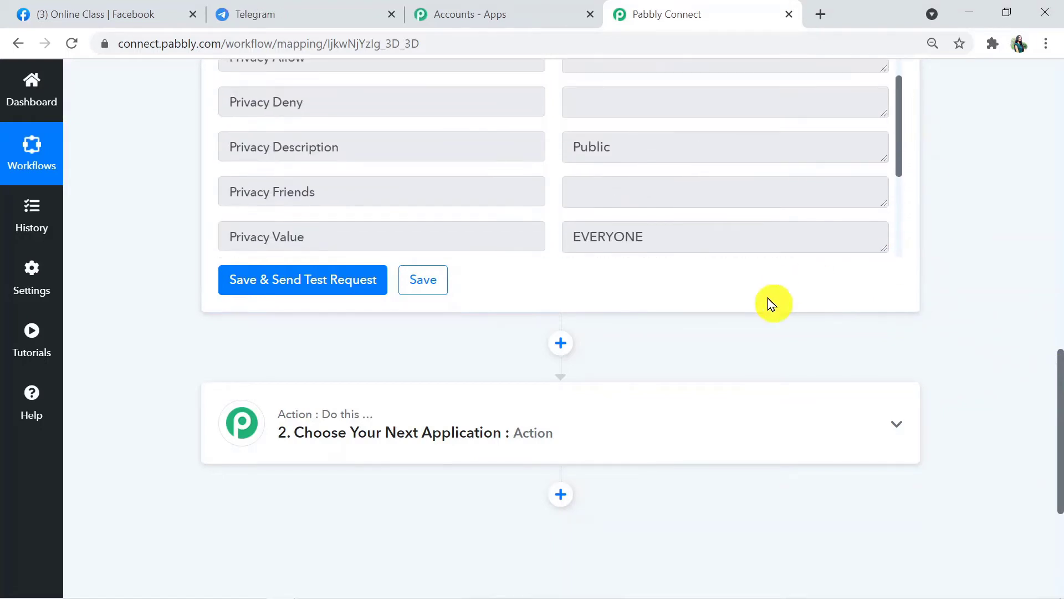
pyautogui.click(495, 422)
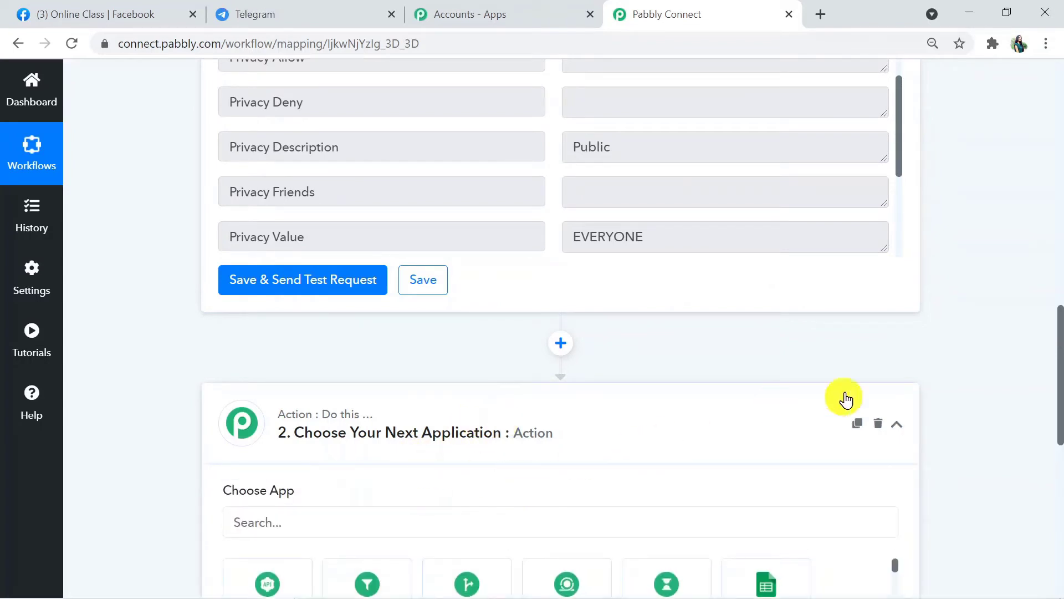
# Step: Make the action step Telegram Bot with the Send a Text Message or a Reply event
pyautogui.moveTo(1057, 345); pyautogui.dragTo(1057, 380)
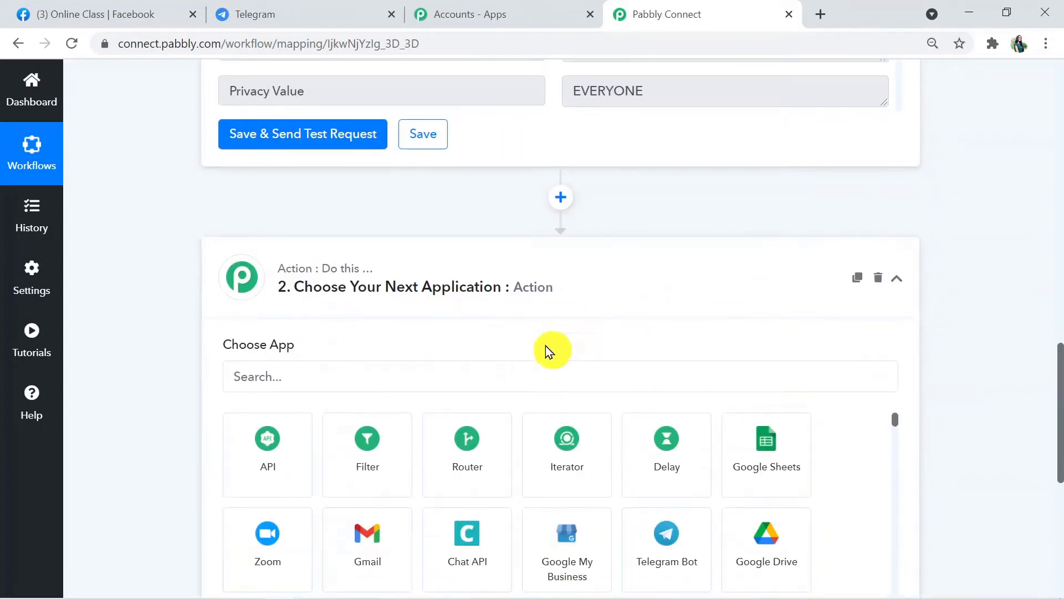
pyautogui.click(528, 376)
pyautogui.write('te')
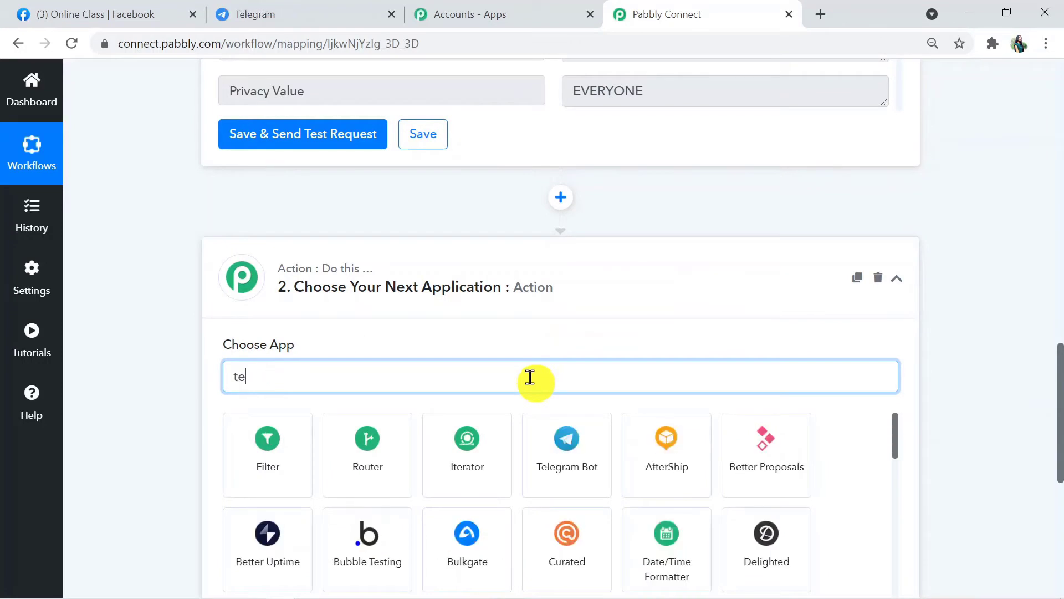
pyautogui.write('le')
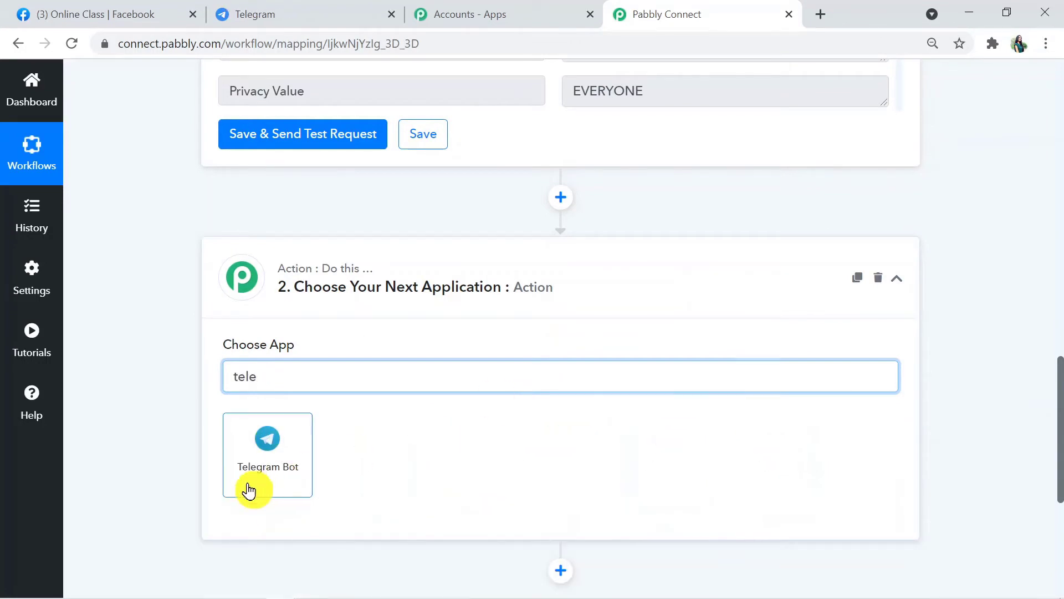
pyautogui.click(249, 490)
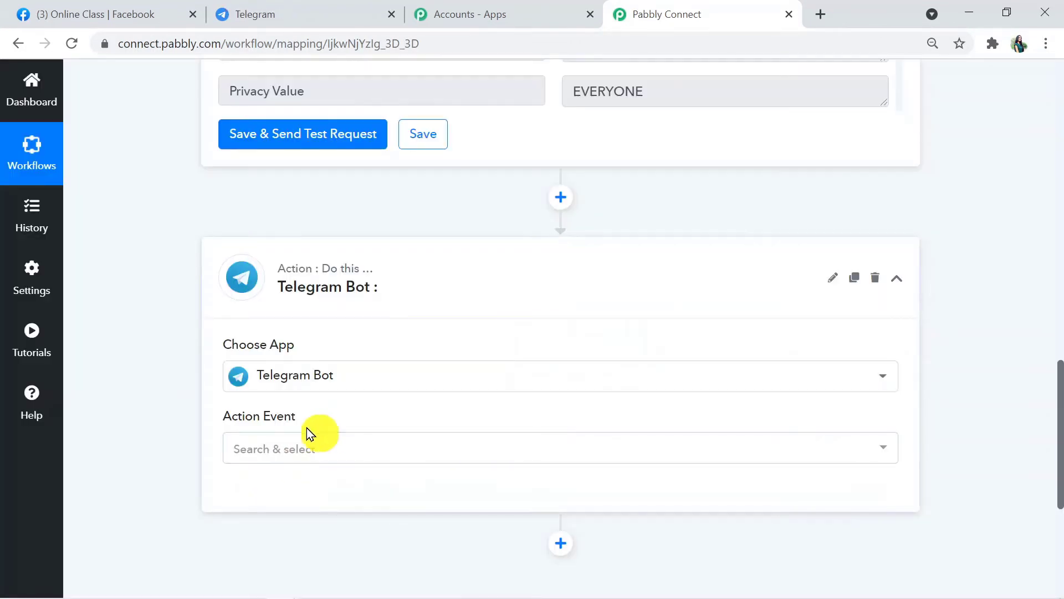
pyautogui.click(250, 452)
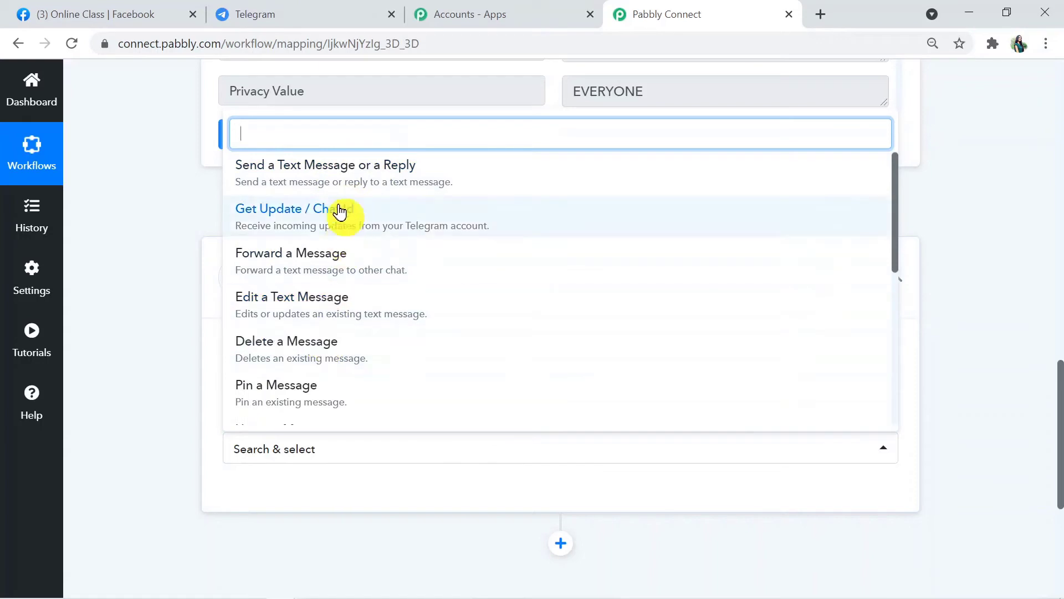
pyautogui.click(342, 181)
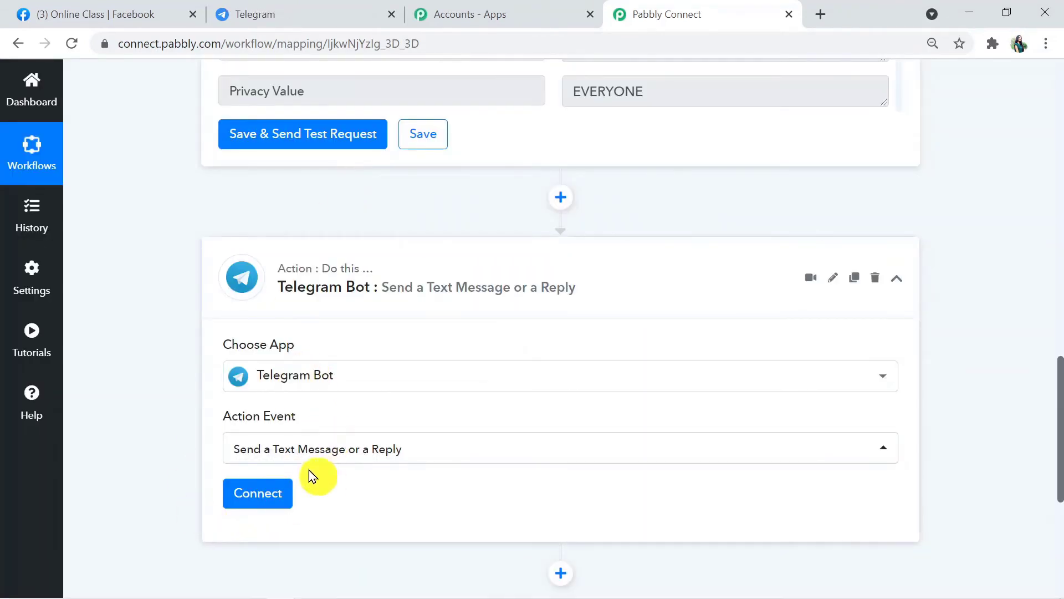
pyautogui.click(263, 495)
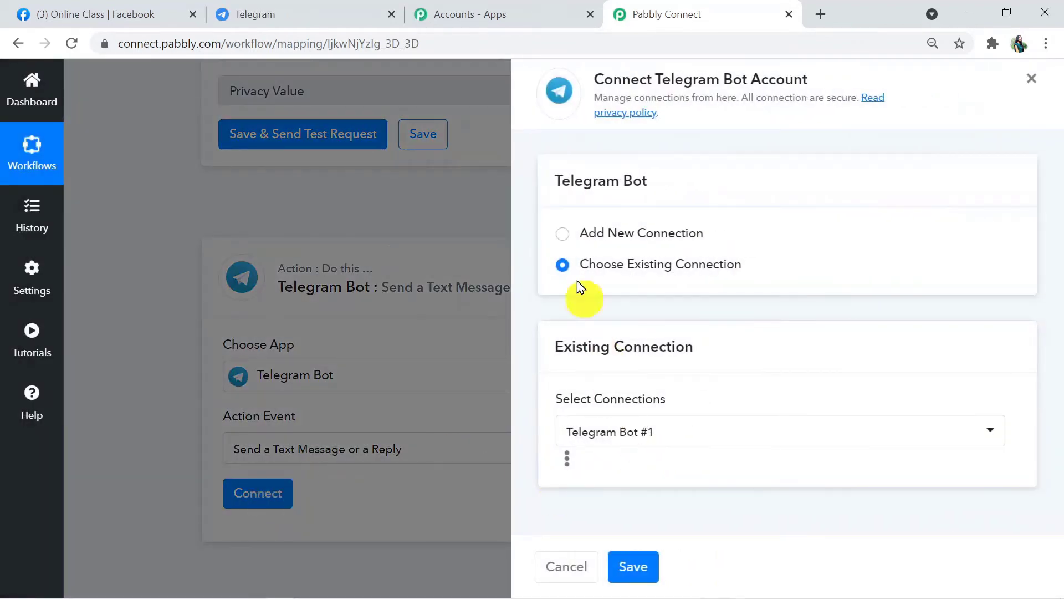
# Step: Add a new Telegram Bot connection and read its token instructions
pyautogui.click(563, 235)
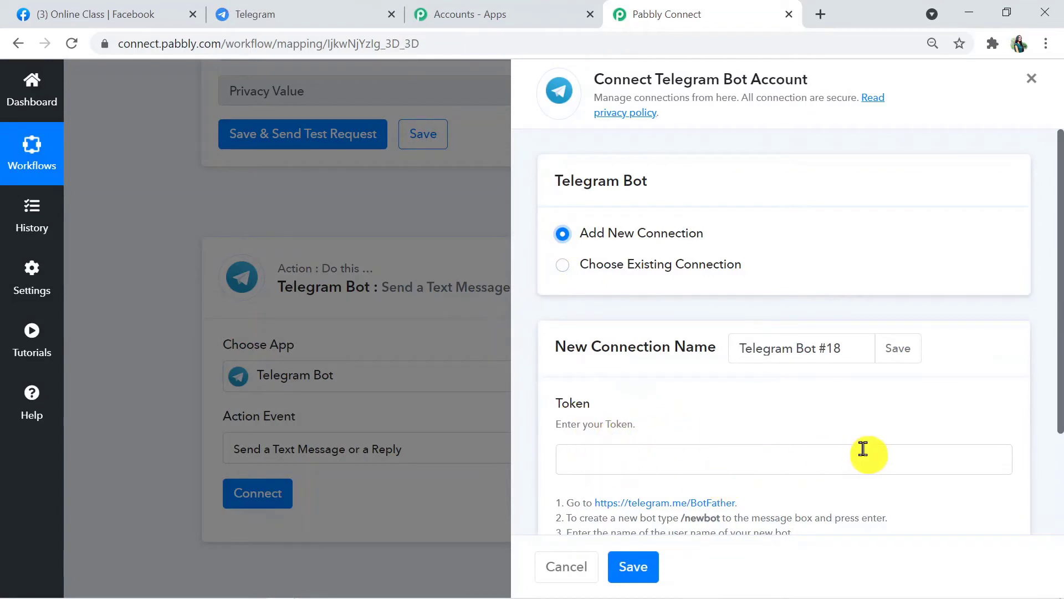
pyautogui.moveTo(1060, 392); pyautogui.dragTo(1059, 447)
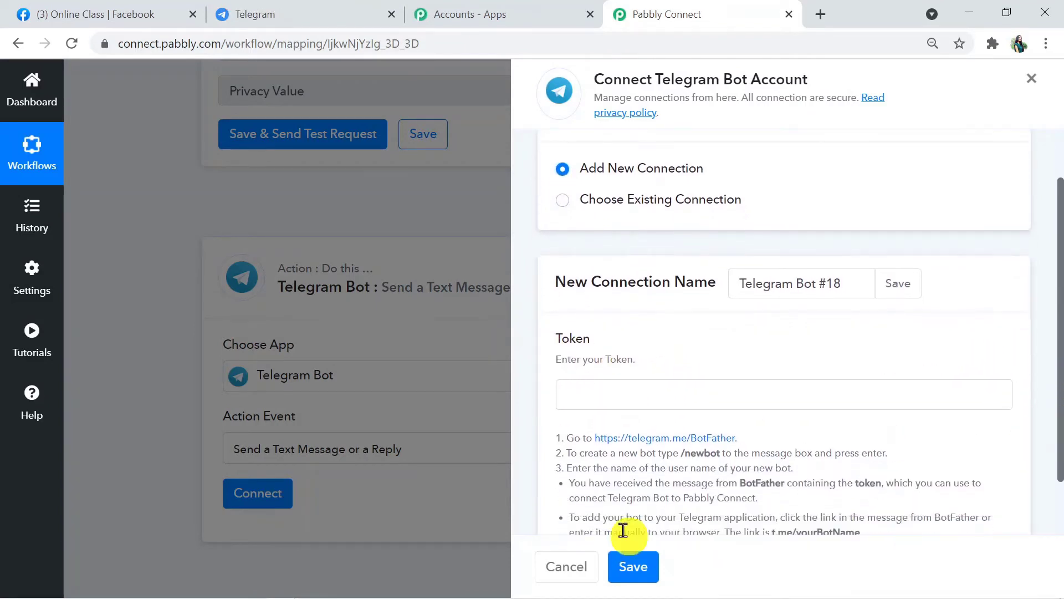
pyautogui.moveTo(562, 440); pyautogui.dragTo(796, 499)
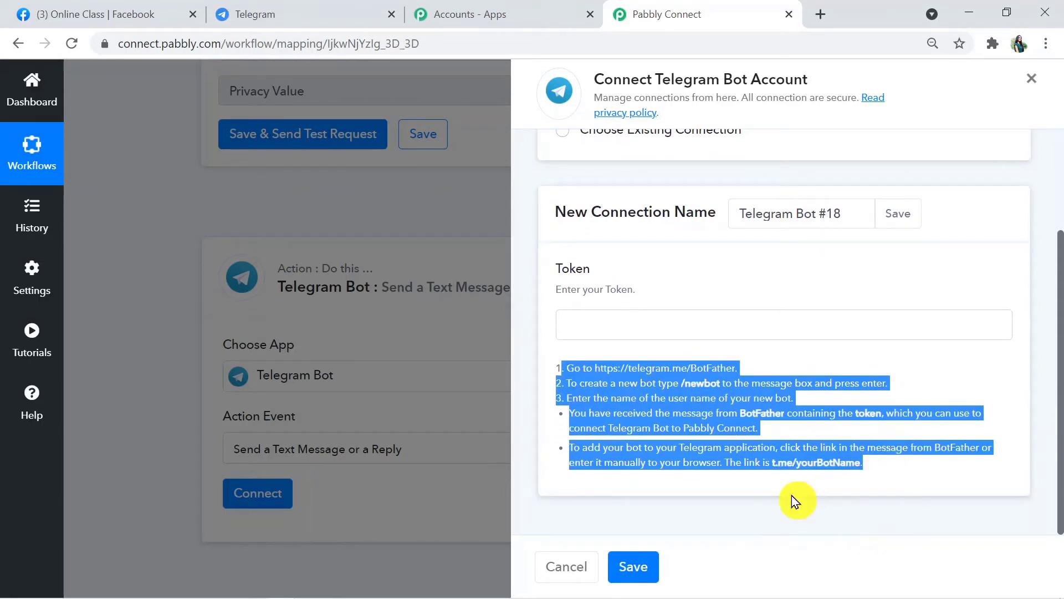
pyautogui.click(796, 499)
pyautogui.click(301, 11)
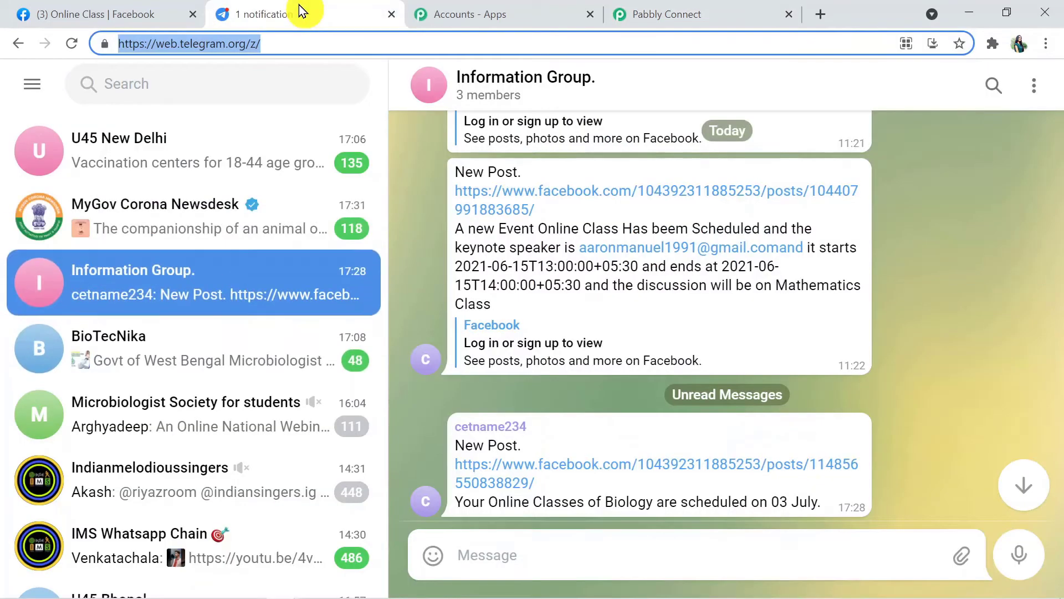
# Step: Find the BotFather chat in Telegram Web and send it a \newbot command
pyautogui.click(197, 71)
pyautogui.write('bot')
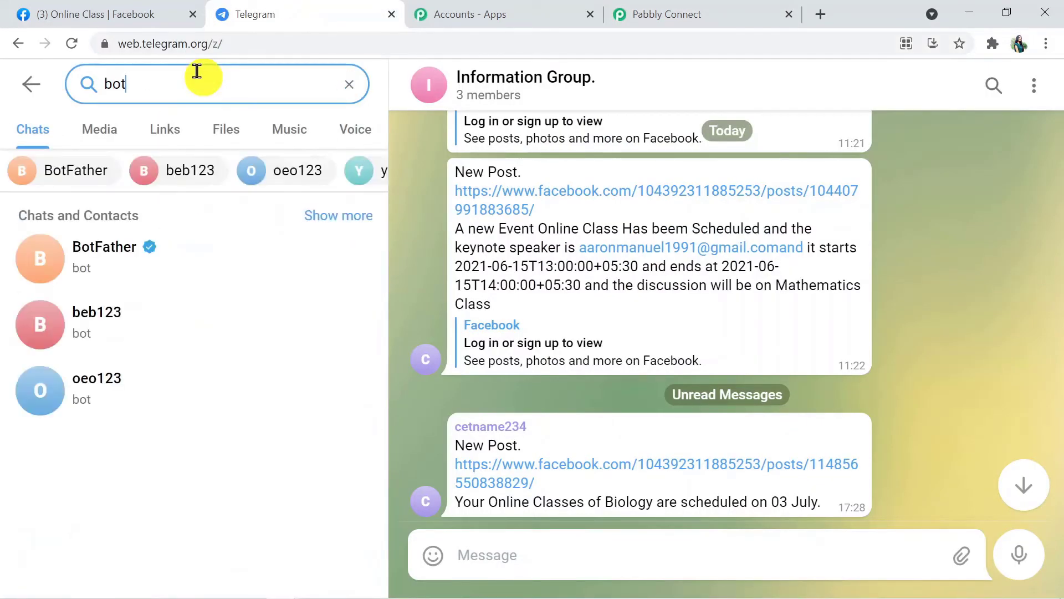
pyautogui.click(126, 276)
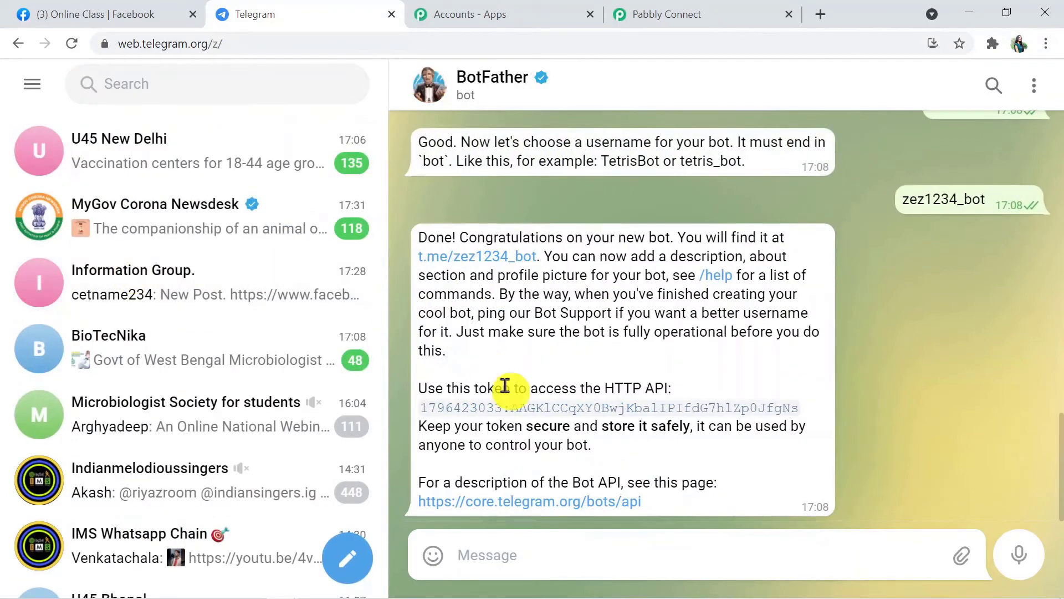
pyautogui.moveTo(1059, 452)
pyautogui.mouseDown()
pyautogui.moveTo(1058, 420)
pyautogui.moveTo(1060, 452)
pyautogui.mouseUp()
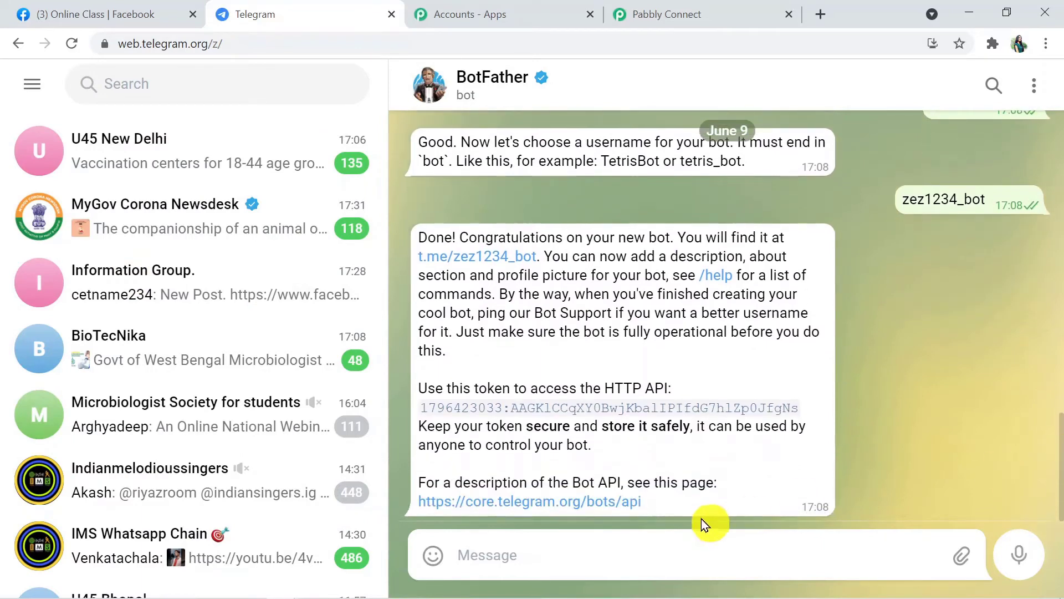
pyautogui.write('n')
pyautogui.press('BackSpace')
pyautogui.write('\\')
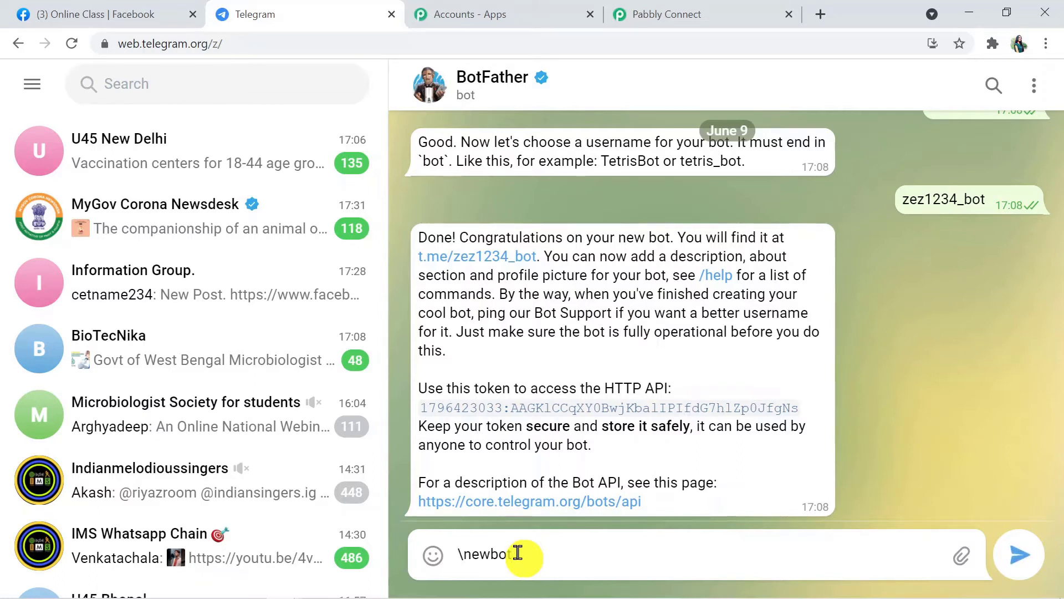
pyautogui.write('newbot')
pyautogui.press('Return')
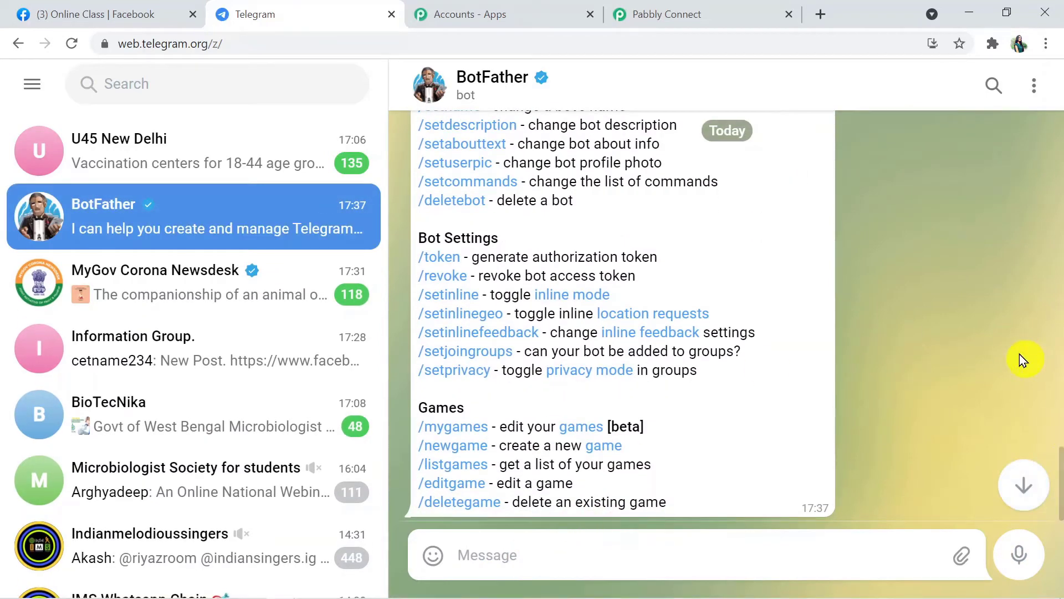
# Step: Re-send the command correctly as /newbot to BotFather
pyautogui.press('Up')
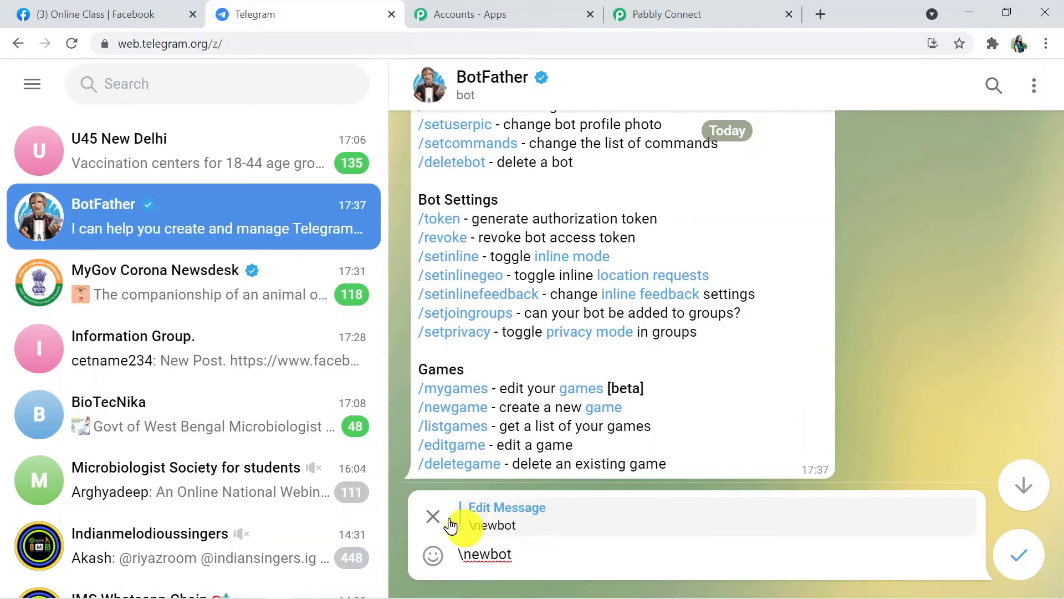
pyautogui.click(434, 514)
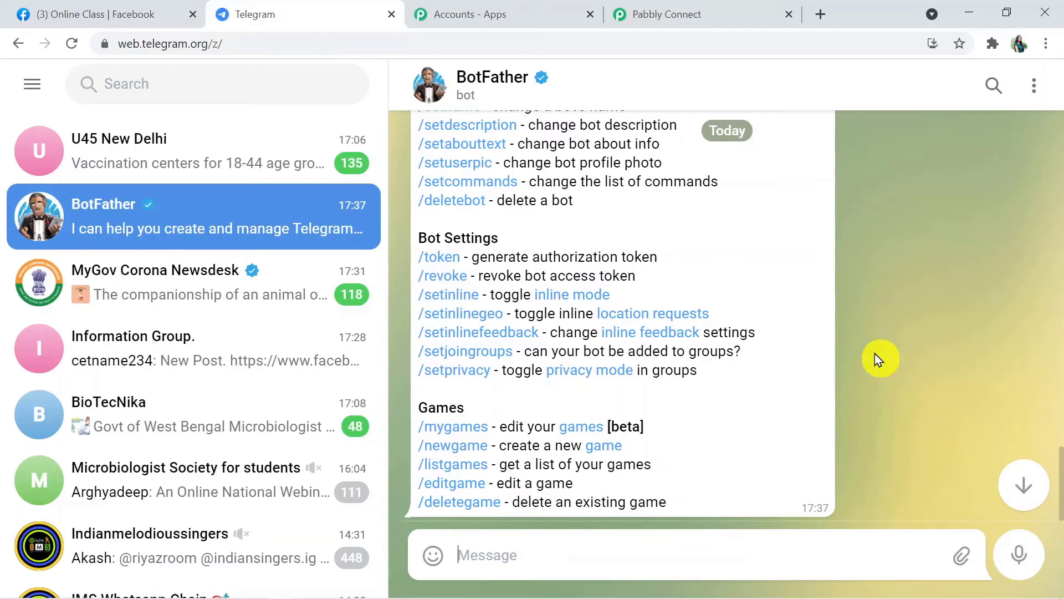
pyautogui.moveTo(1060, 471); pyautogui.dragTo(1060, 417)
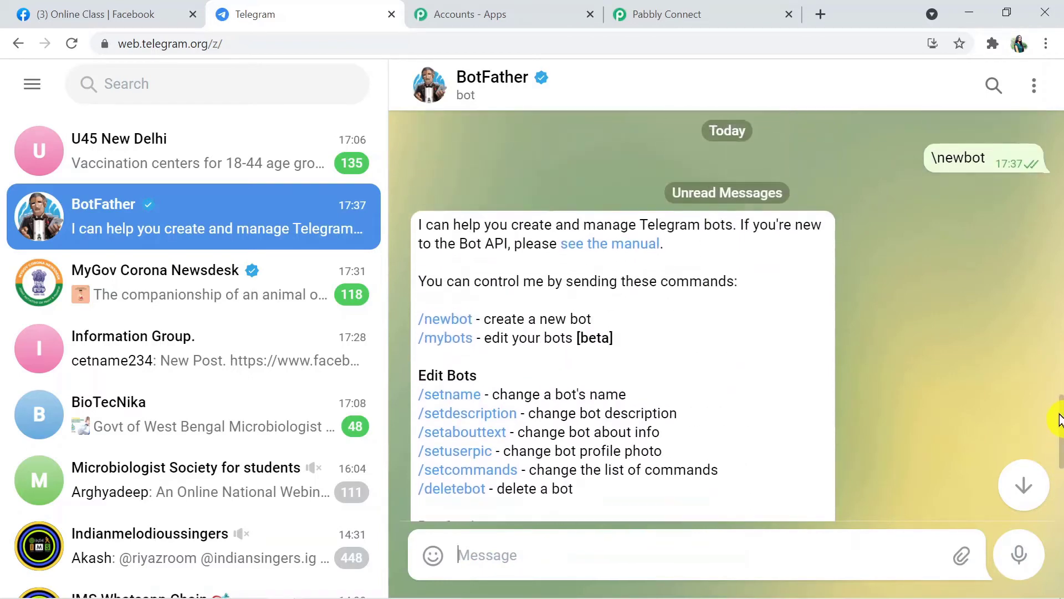
pyautogui.scroll(-1, 1060, 418)
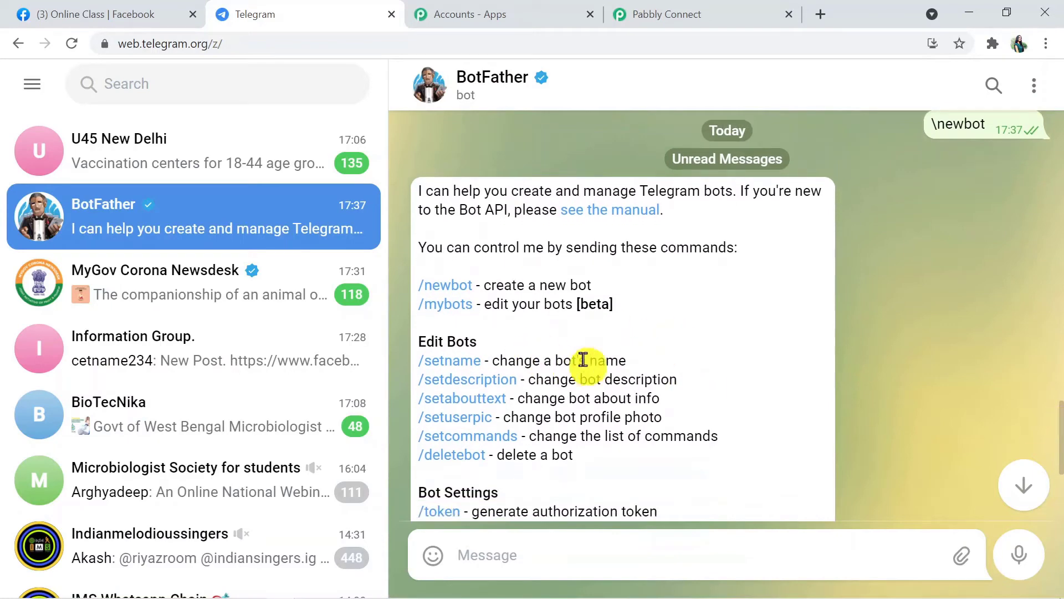
pyautogui.moveTo(447, 558)
pyautogui.write('/')
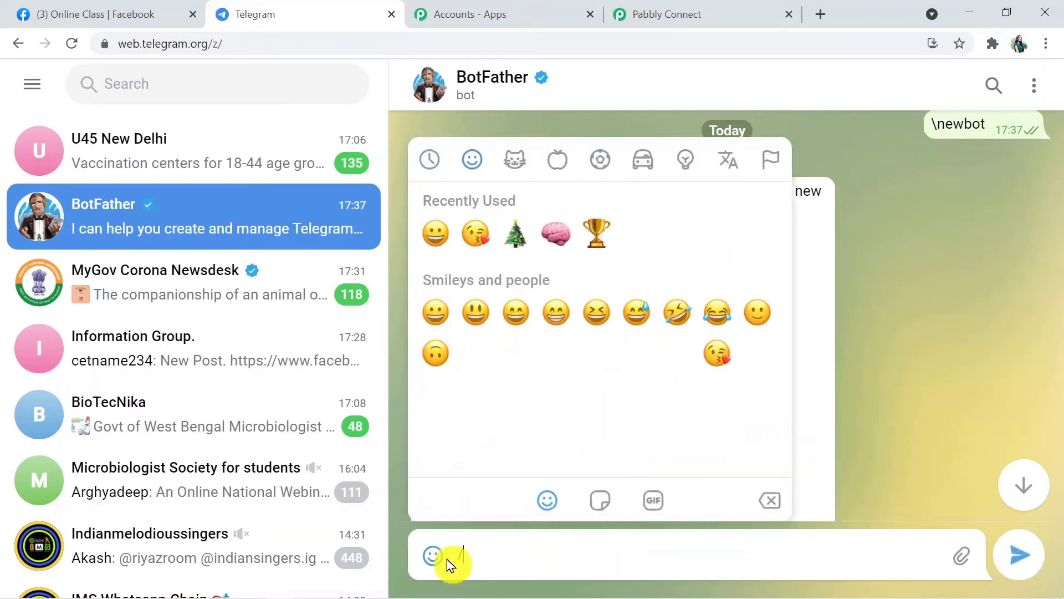
pyautogui.write('newbot')
pyautogui.press('Return')
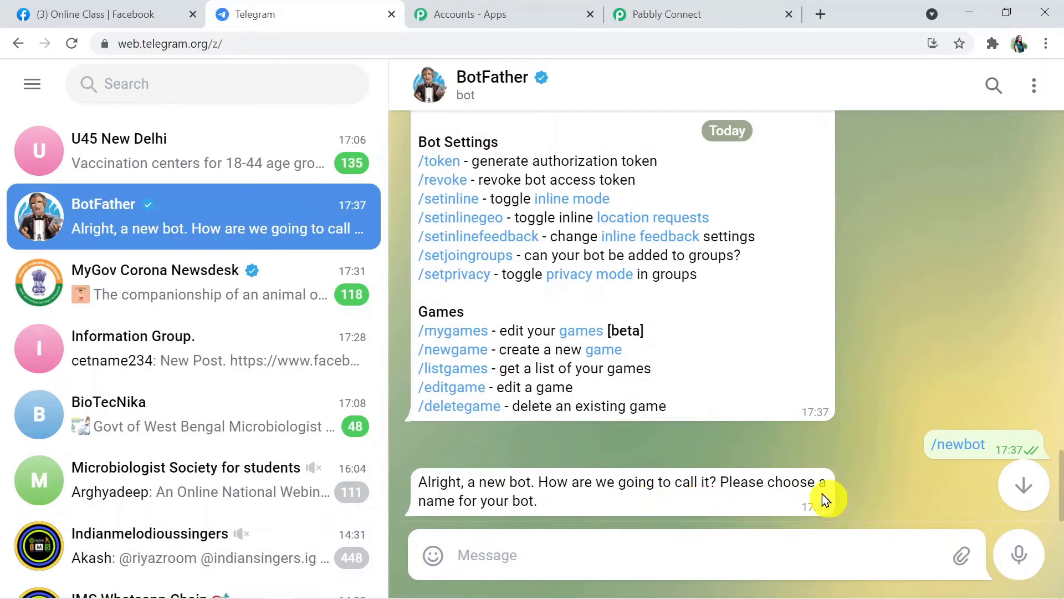
# Step: Name the new bot vevn123 and give it the username vevn123_bot
pyautogui.click(471, 558)
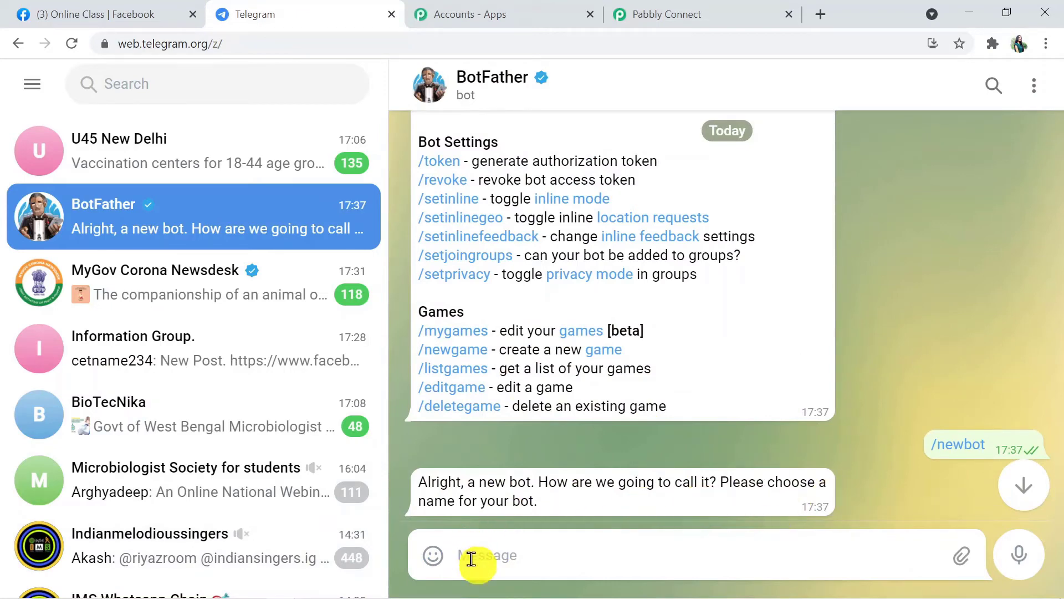
pyautogui.write('V')
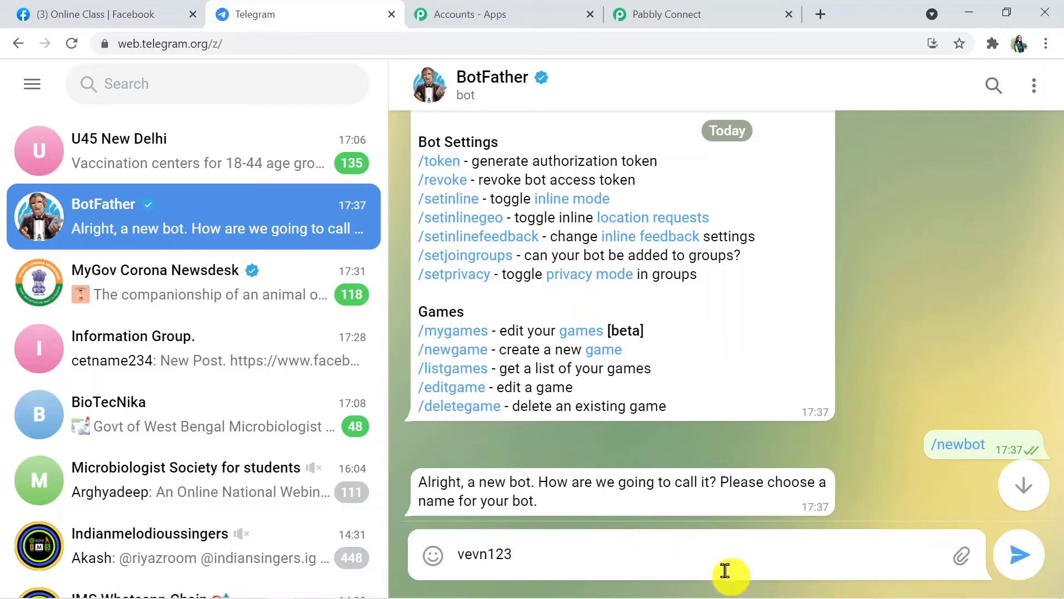
pyautogui.press('Return')
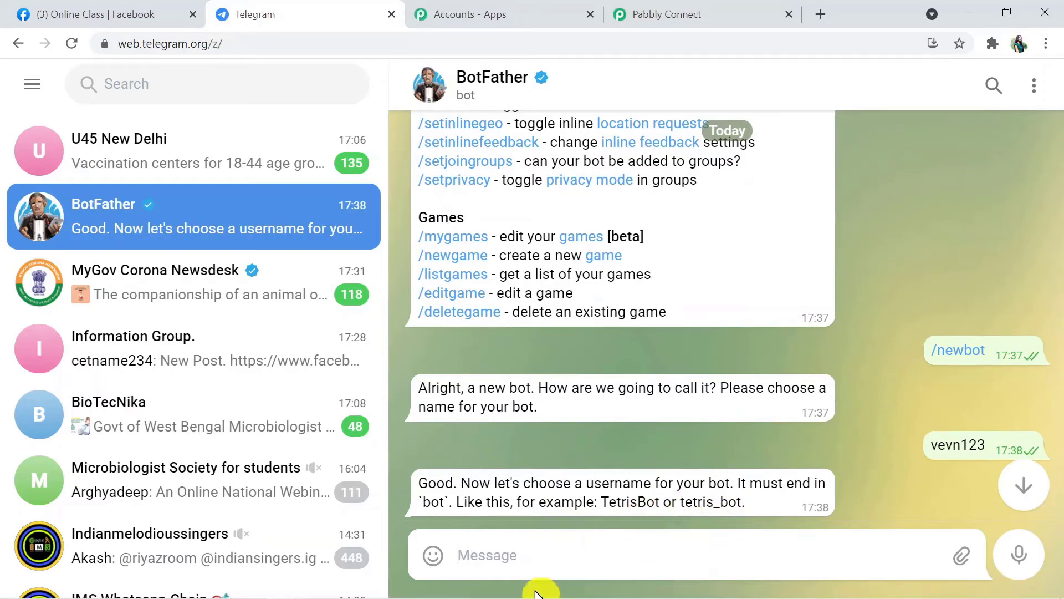
pyautogui.write('vevn123_bot')
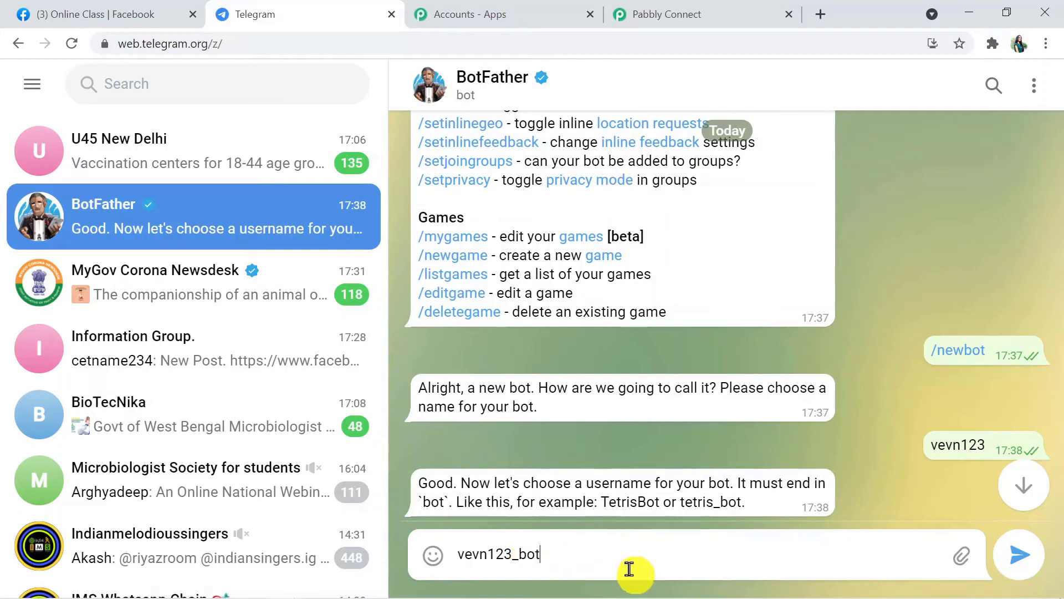
pyautogui.press('Return')
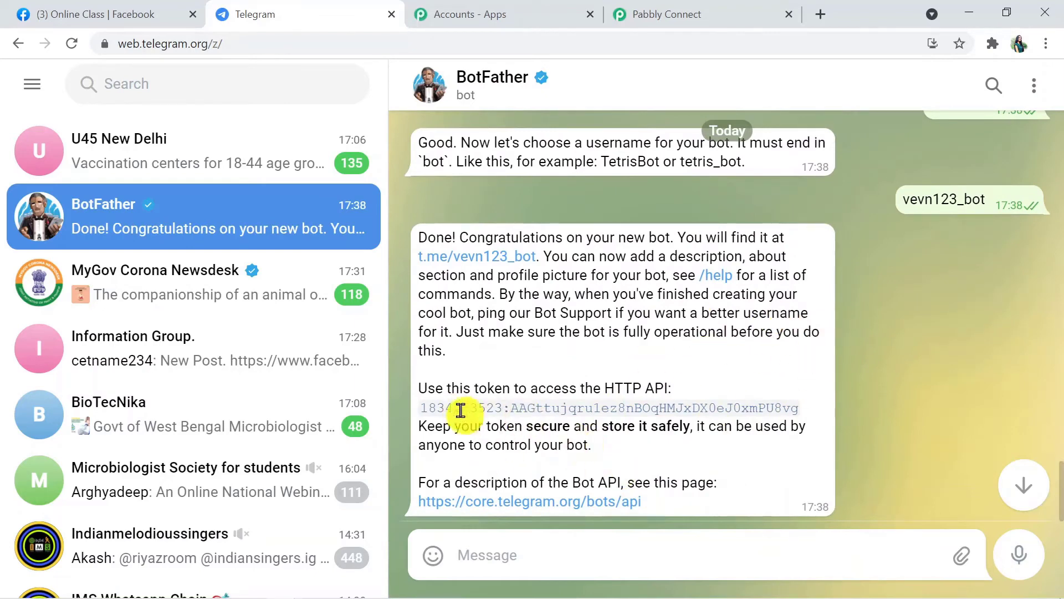
pyautogui.moveTo(421, 409); pyautogui.dragTo(809, 408)
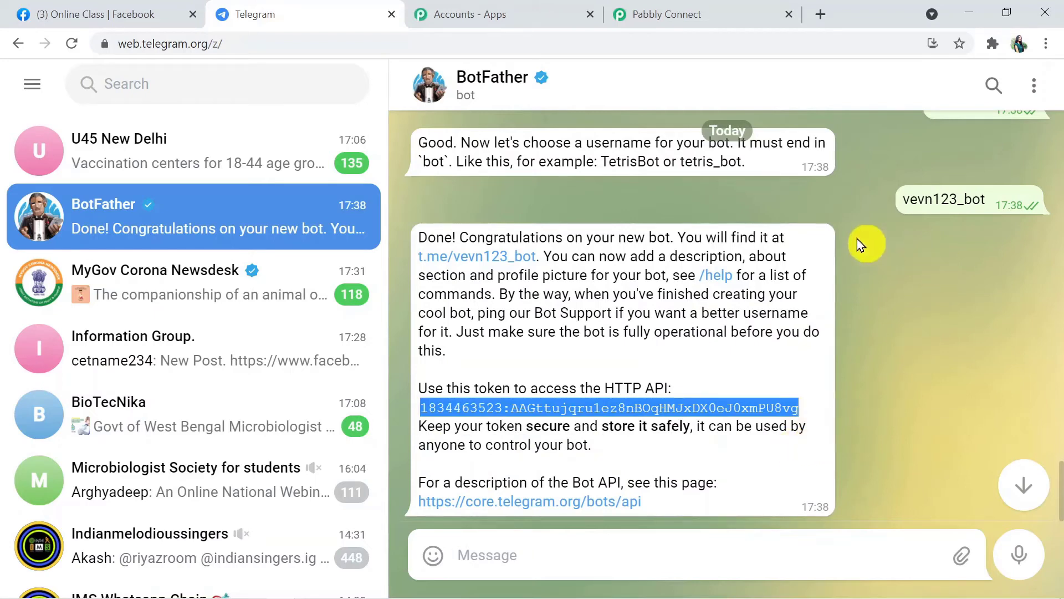
pyautogui.click(497, 259)
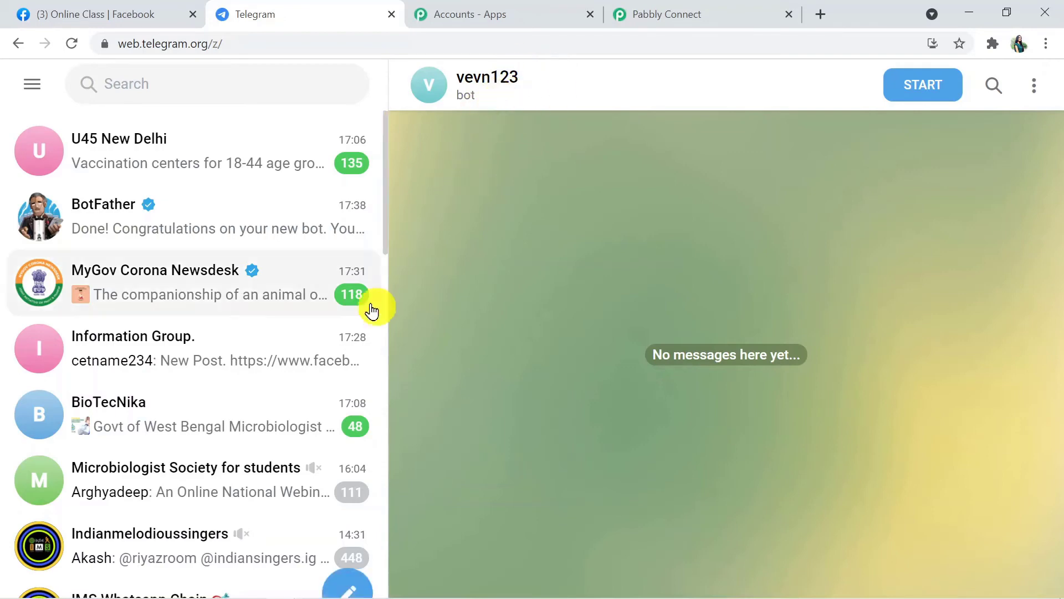
pyautogui.click(291, 359)
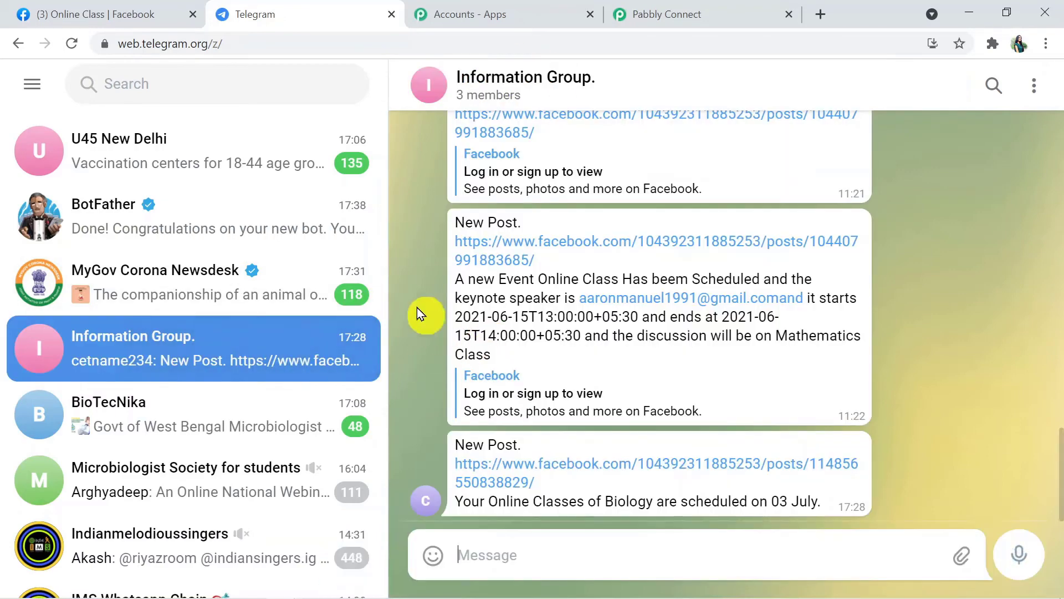
pyautogui.click(311, 335)
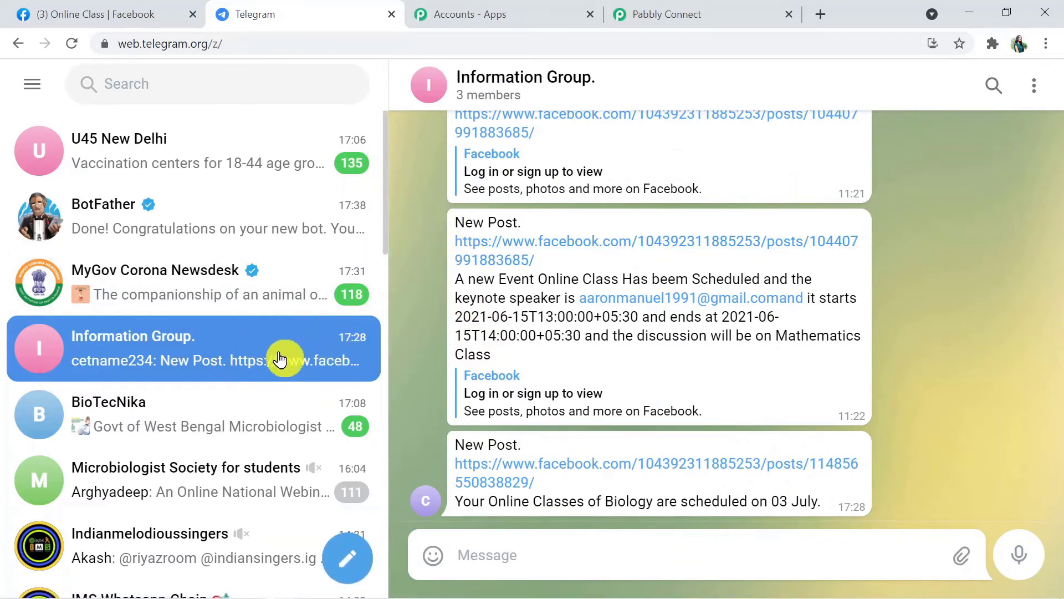
pyautogui.click(231, 228)
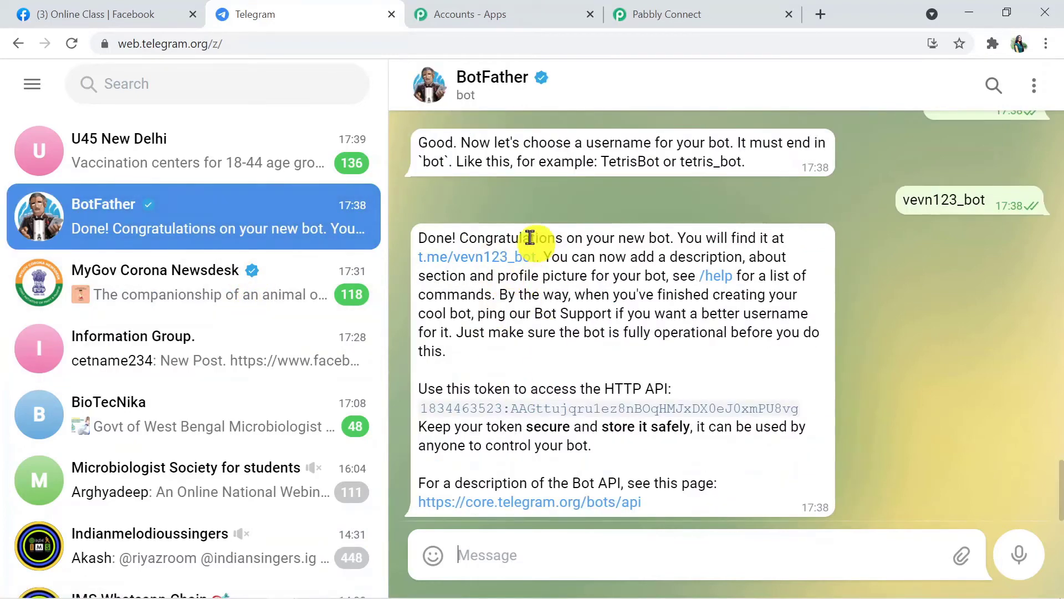
pyautogui.click(514, 264)
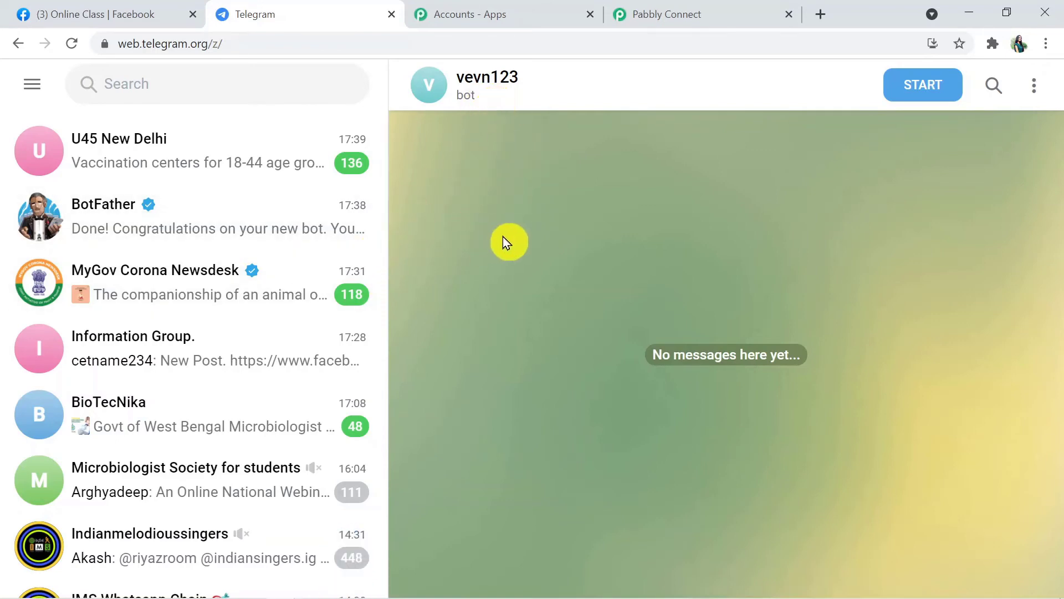
pyautogui.click(169, 356)
pyautogui.moveTo(1059, 465); pyautogui.dragTo(1038, 404)
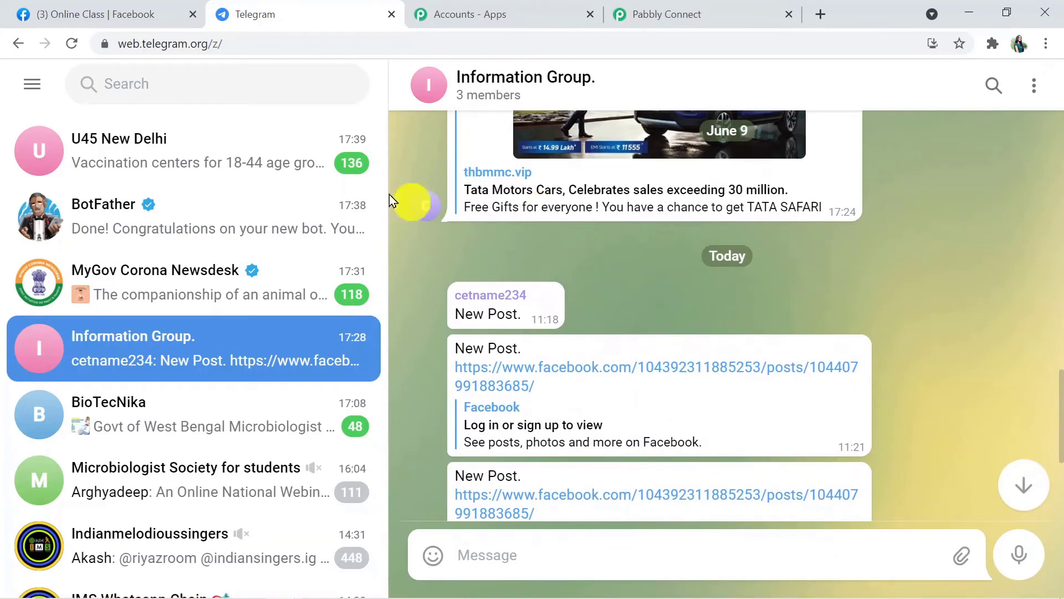
# Step: Select the HTTP API token in BotFather's bot-creation message
pyautogui.click(211, 233)
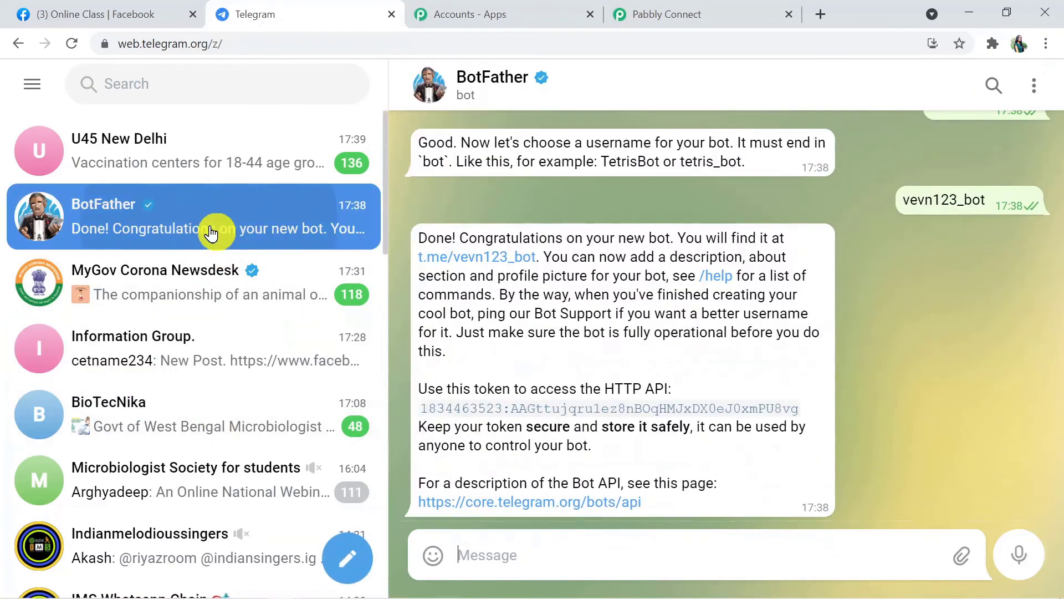
pyautogui.moveTo(1060, 502); pyautogui.dragTo(1049, 393)
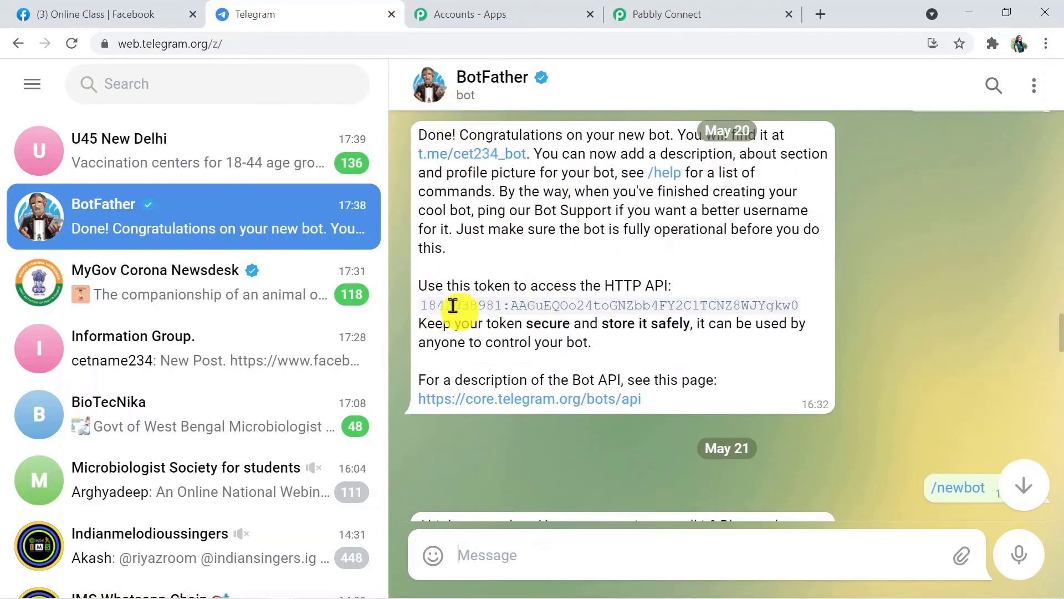
pyautogui.moveTo(419, 303); pyautogui.dragTo(872, 318)
pyautogui.hotkey('ctrl', 'c')
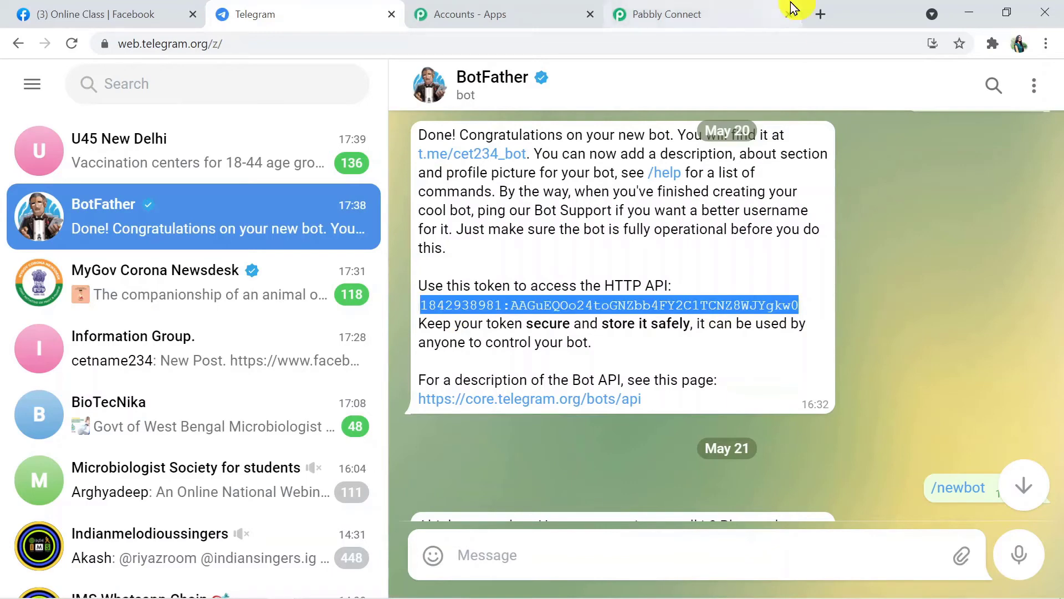
# Step: Paste the bot token into the new Telegram Bot connection and save it
pyautogui.click(700, 7)
pyautogui.click(604, 323)
pyautogui.hotkey('ctrl', 'v')
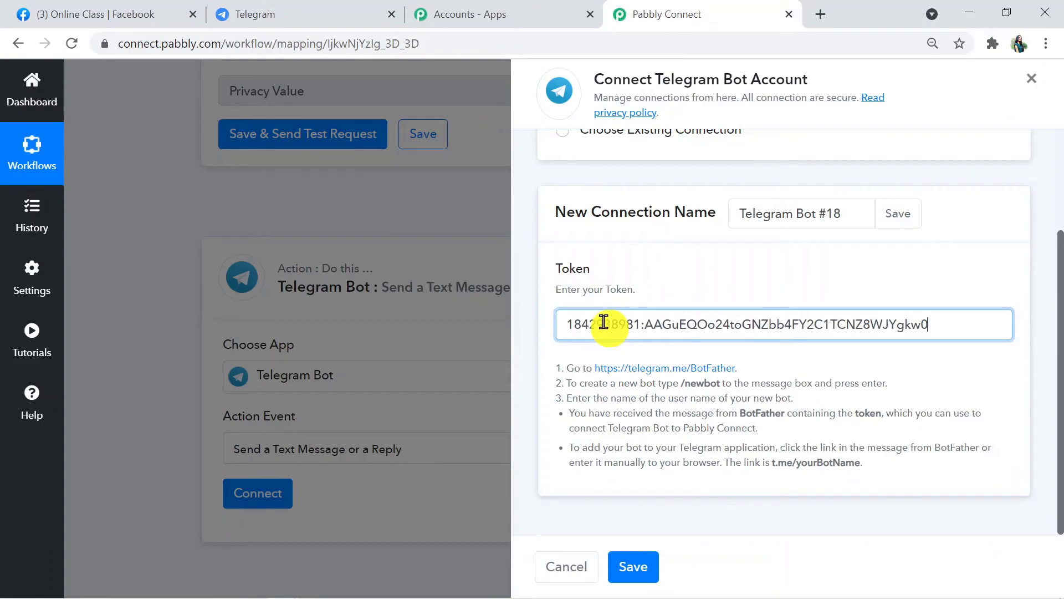
pyautogui.click(646, 566)
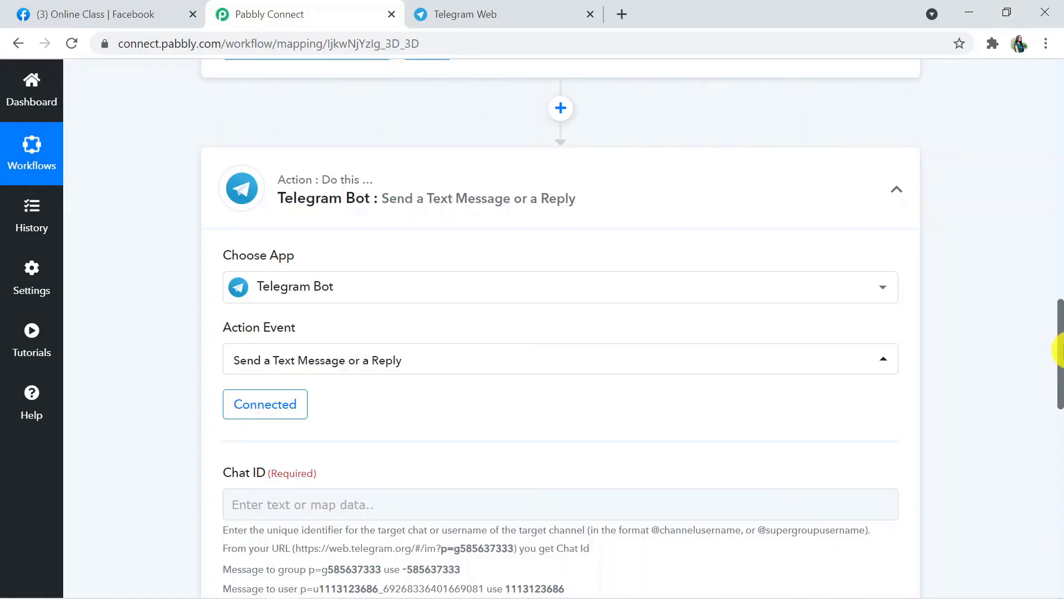
pyautogui.moveTo(1059, 360); pyautogui.dragTo(1059, 408)
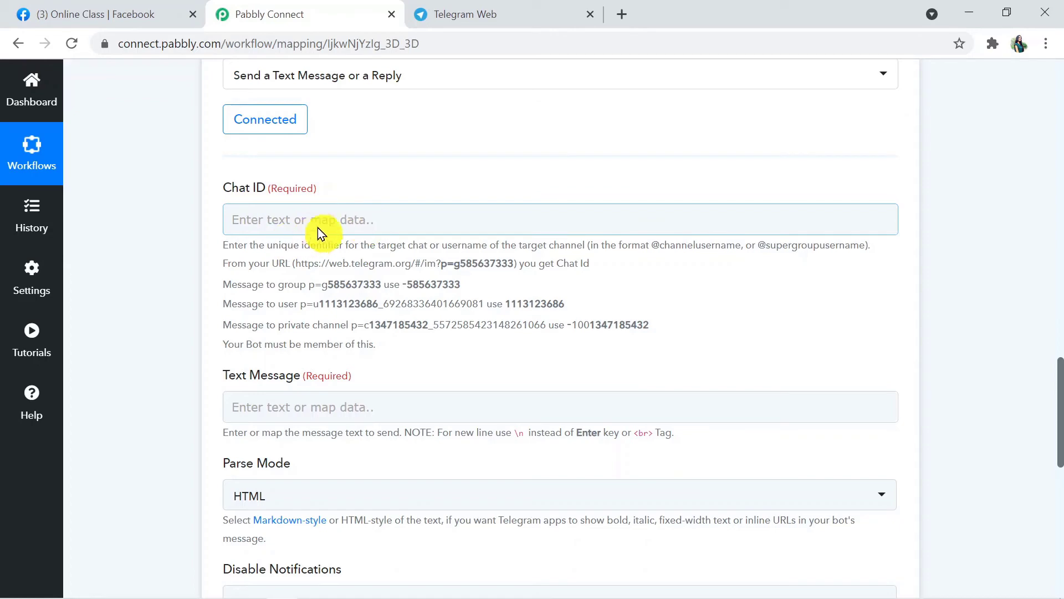
# Step: Open the Information Group chat and select its numeric ID in the address bar
pyautogui.click(510, 11)
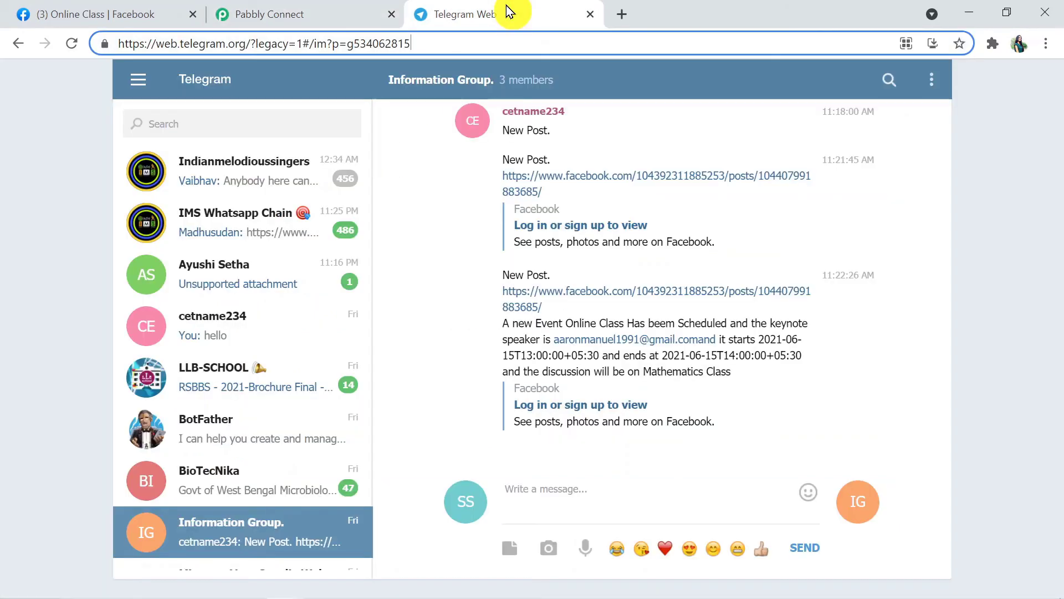
pyautogui.click(440, 45)
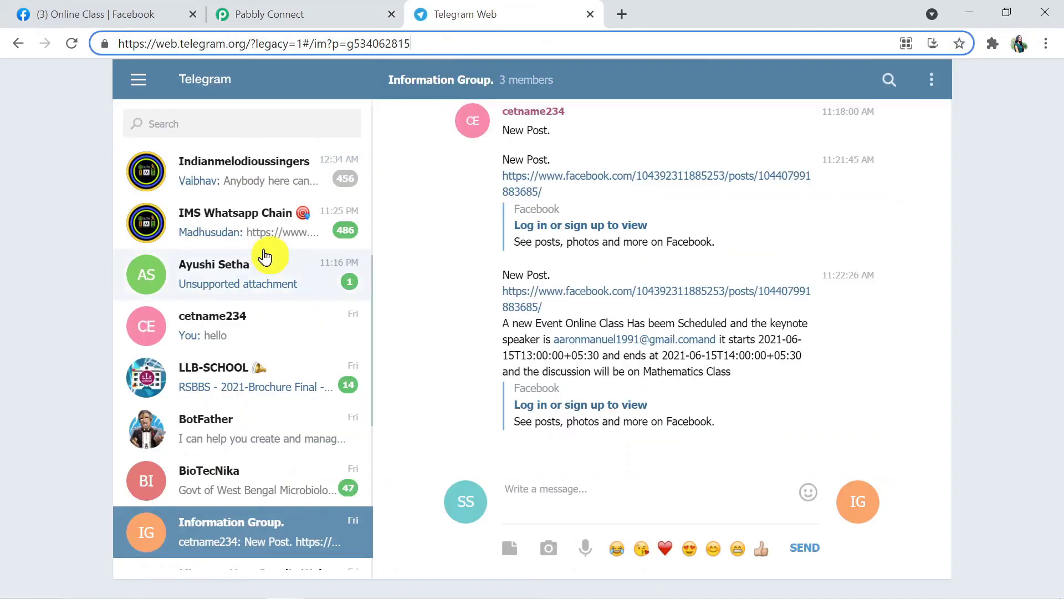
pyautogui.click(237, 123)
pyautogui.write('infor')
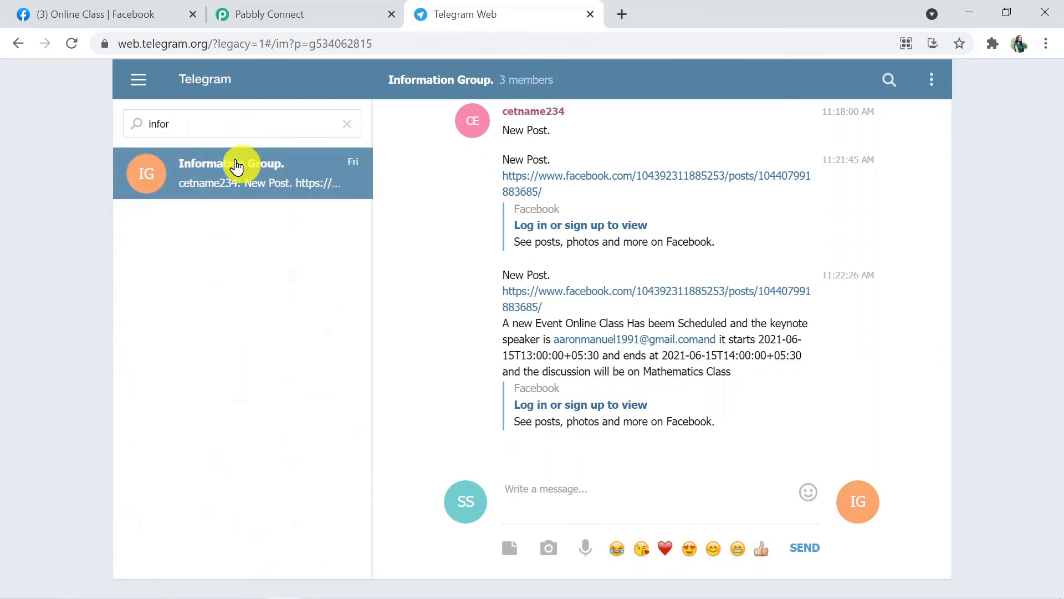
pyautogui.click(238, 166)
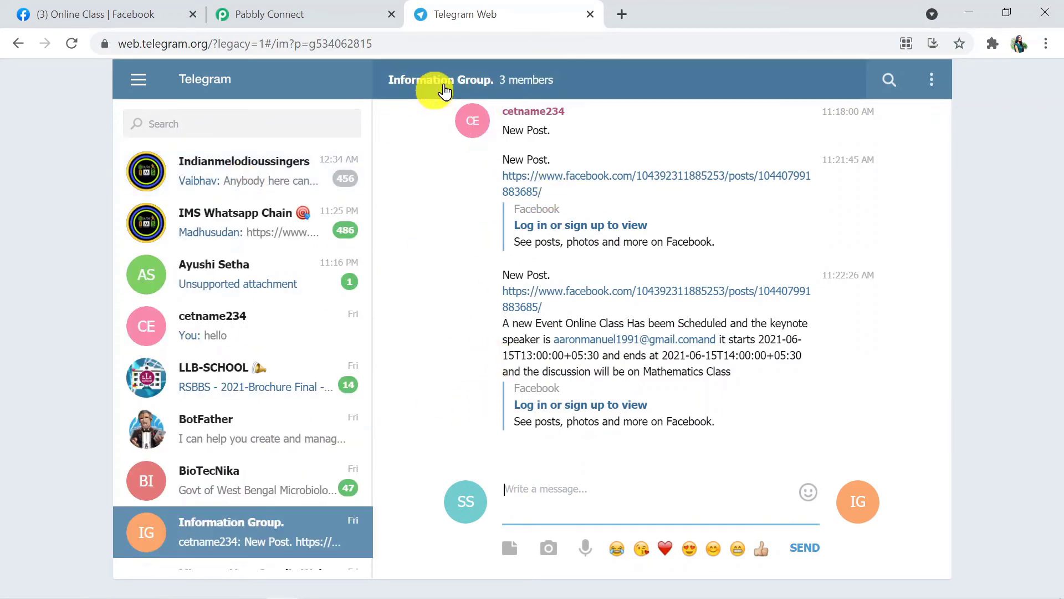
pyautogui.moveTo(381, 39); pyautogui.dragTo(316, 37)
pyautogui.hotkey('ctrl', 'c')
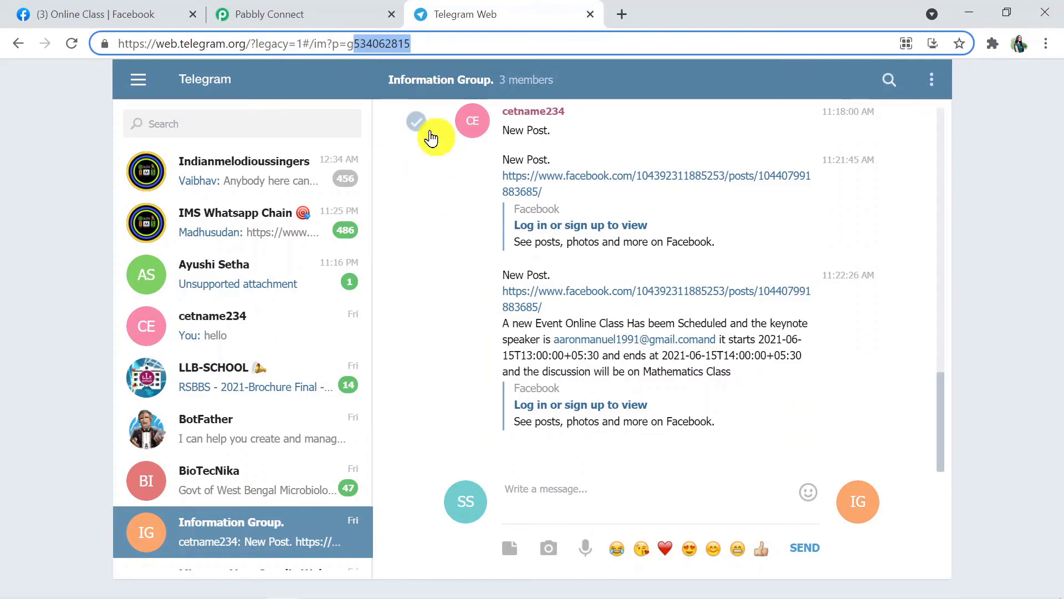
pyautogui.click(332, 13)
# Step: Paste the Information Group's number into the Chat ID field
pyautogui.click(365, 221)
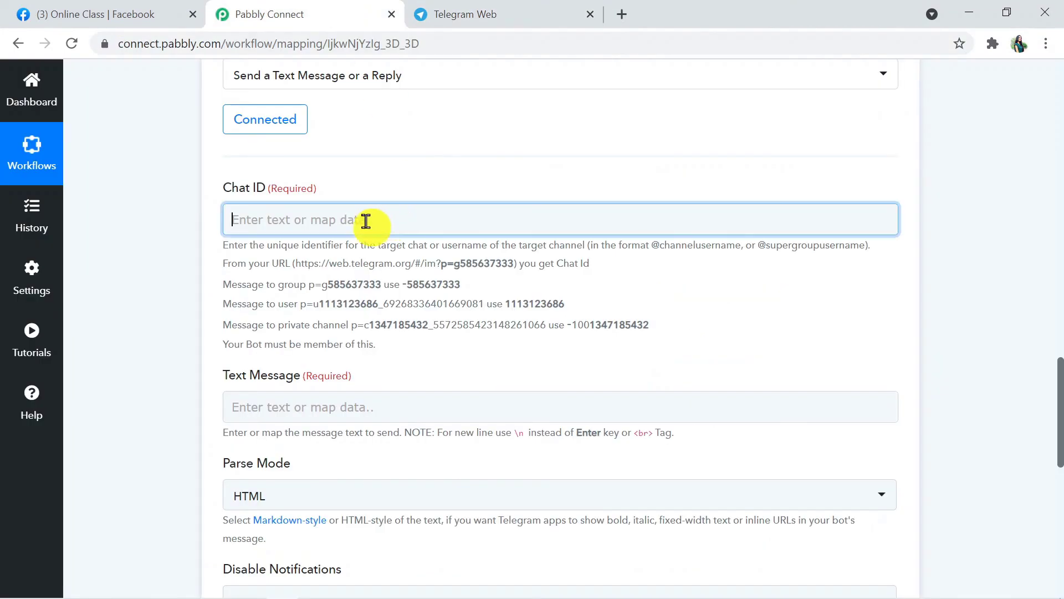
pyautogui.hotkey('ctrl', 'v')
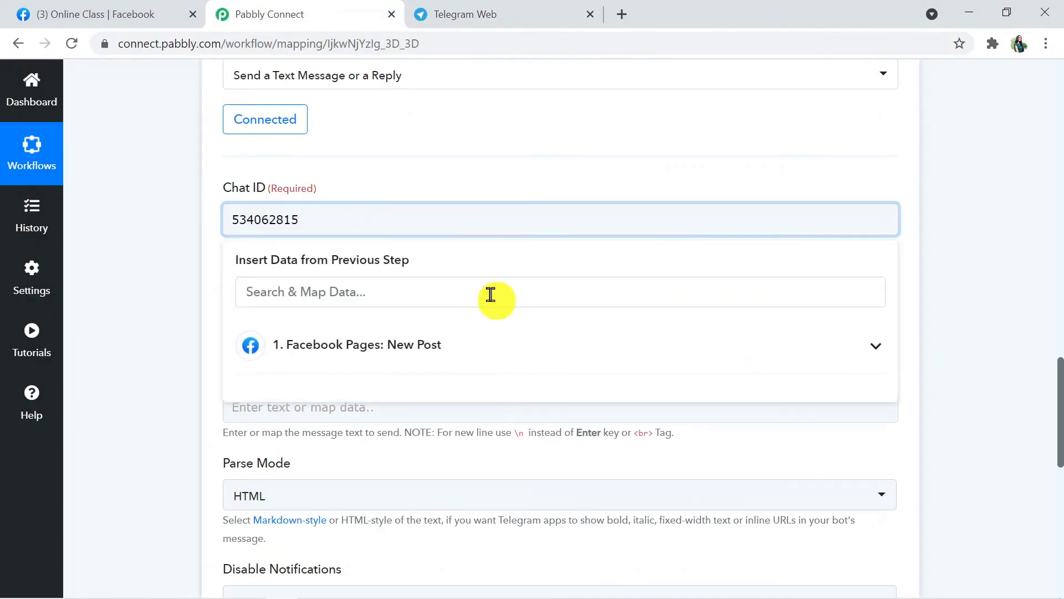
pyautogui.click(948, 320)
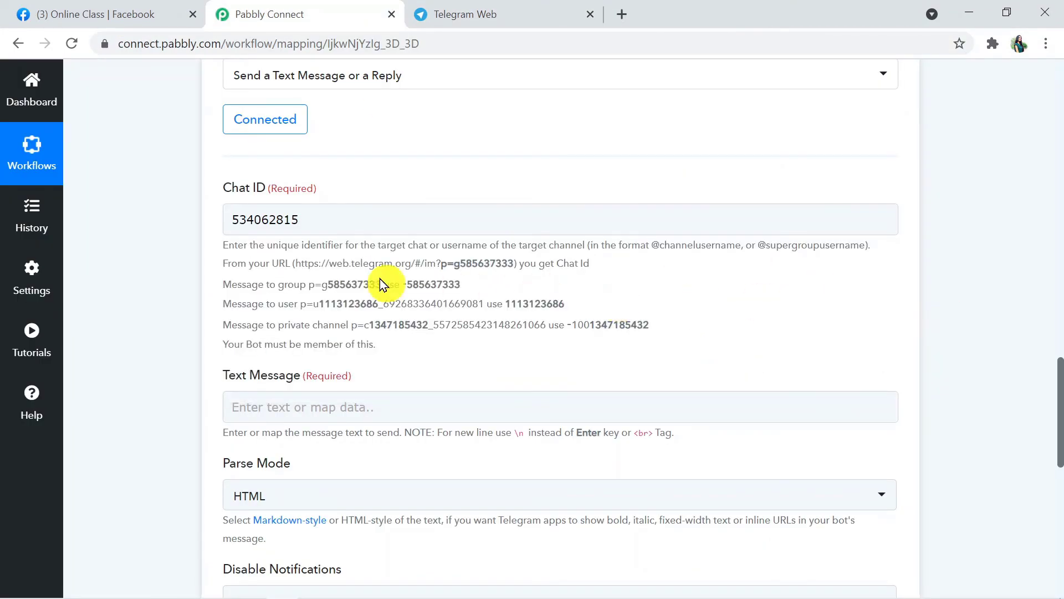
pyautogui.moveTo(218, 284); pyautogui.dragTo(713, 333)
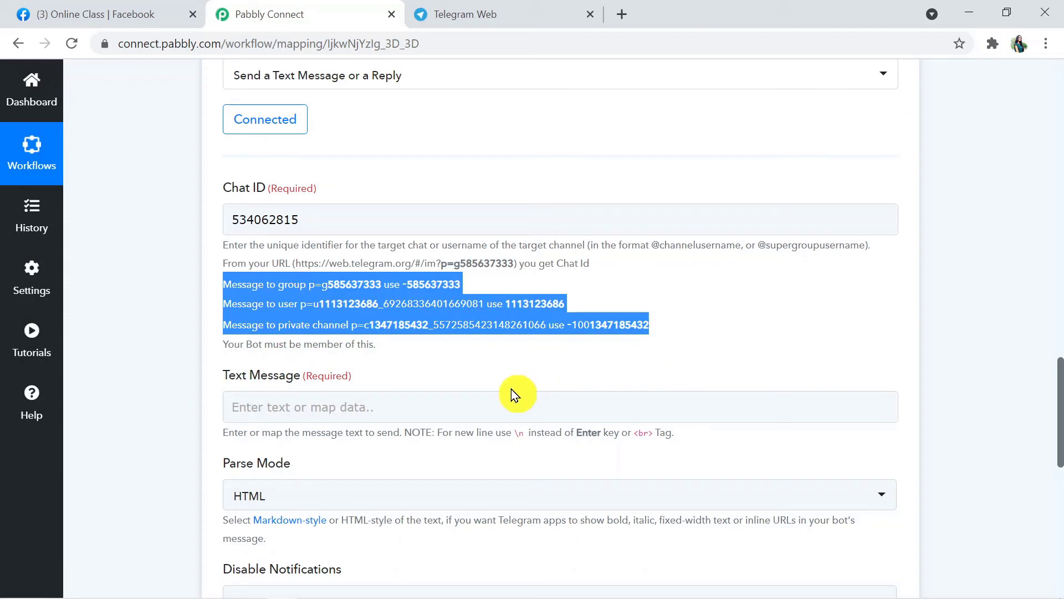
pyautogui.click(501, 361)
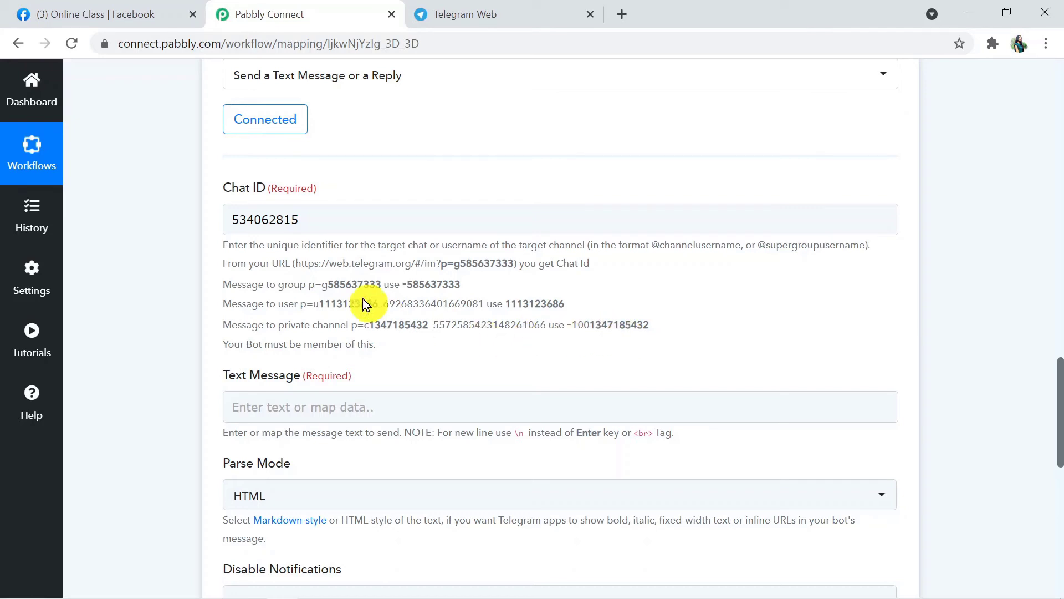
# Step: Prefix the Chat ID with a minus sign, as group chats require
pyautogui.click(227, 230)
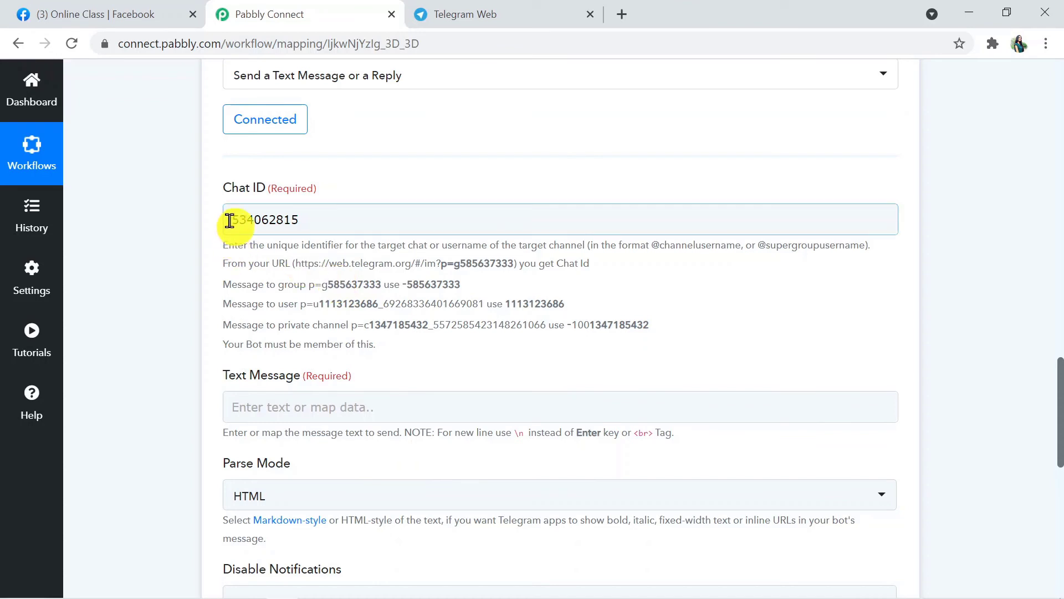
pyautogui.click(229, 220)
pyautogui.write('-')
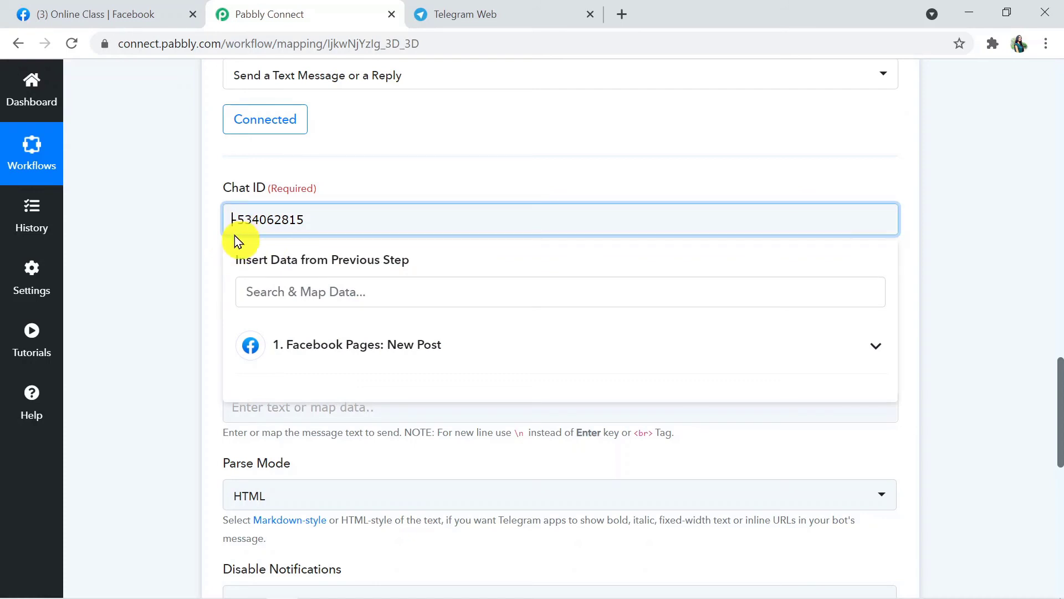
pyautogui.click(924, 332)
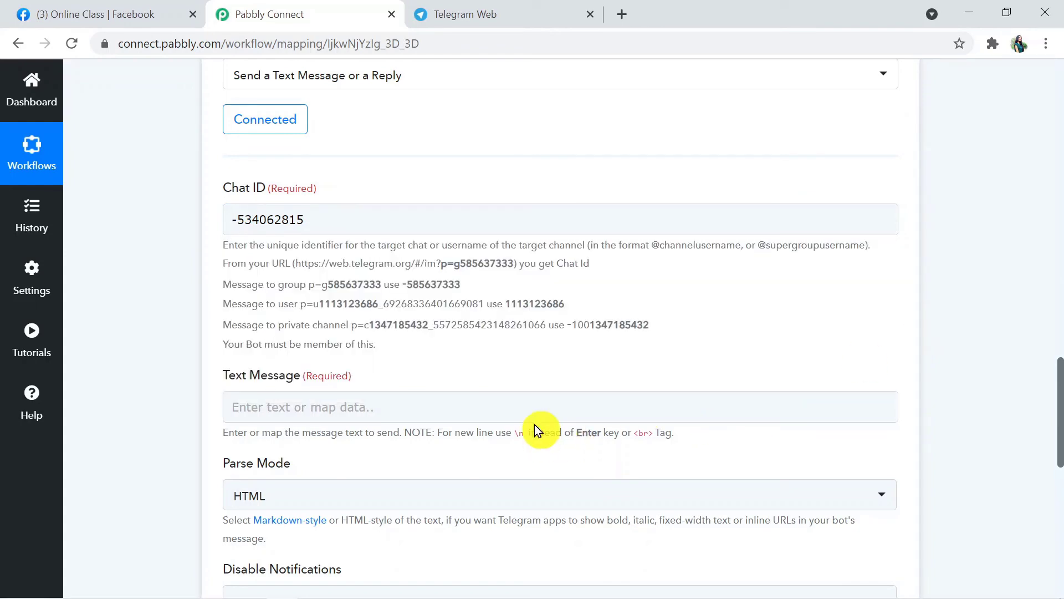
# Step: Check the sample post's Message value, then return to the Telegram Text Message field
pyautogui.click(527, 409)
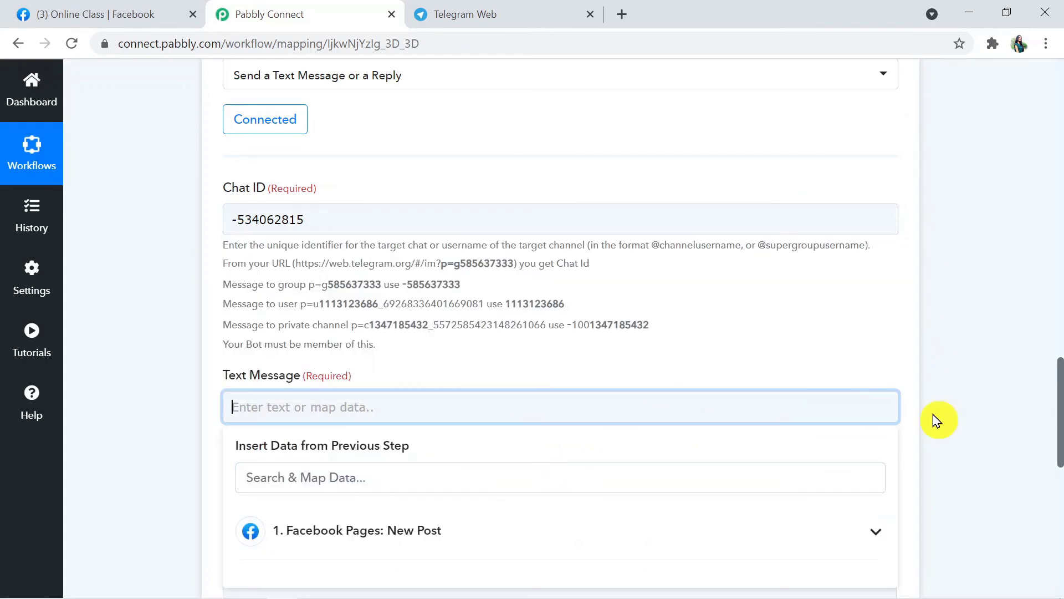
pyautogui.scroll(8, 1042, 354)
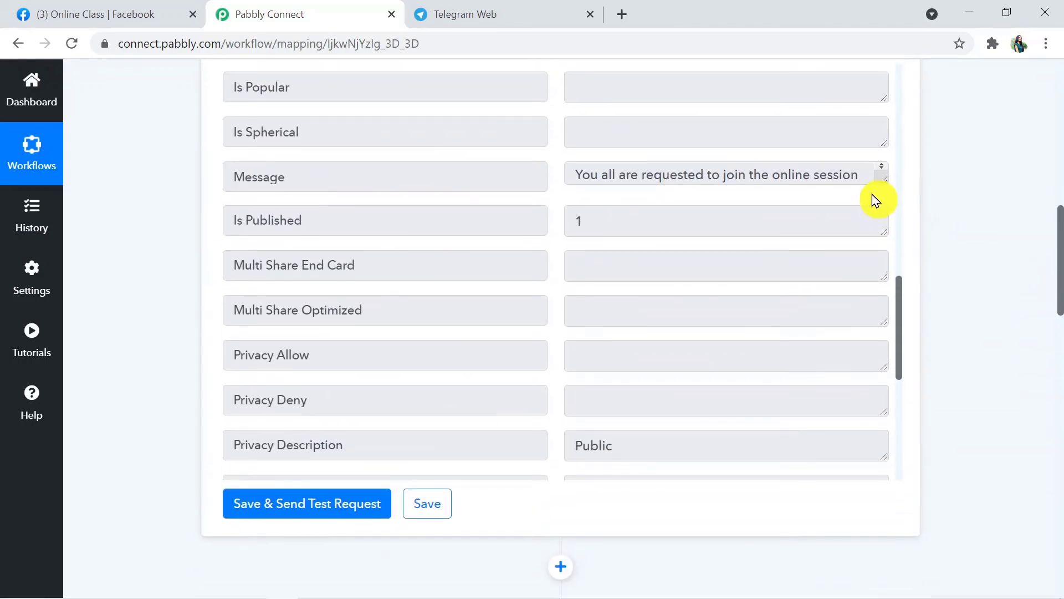
pyautogui.click(873, 182)
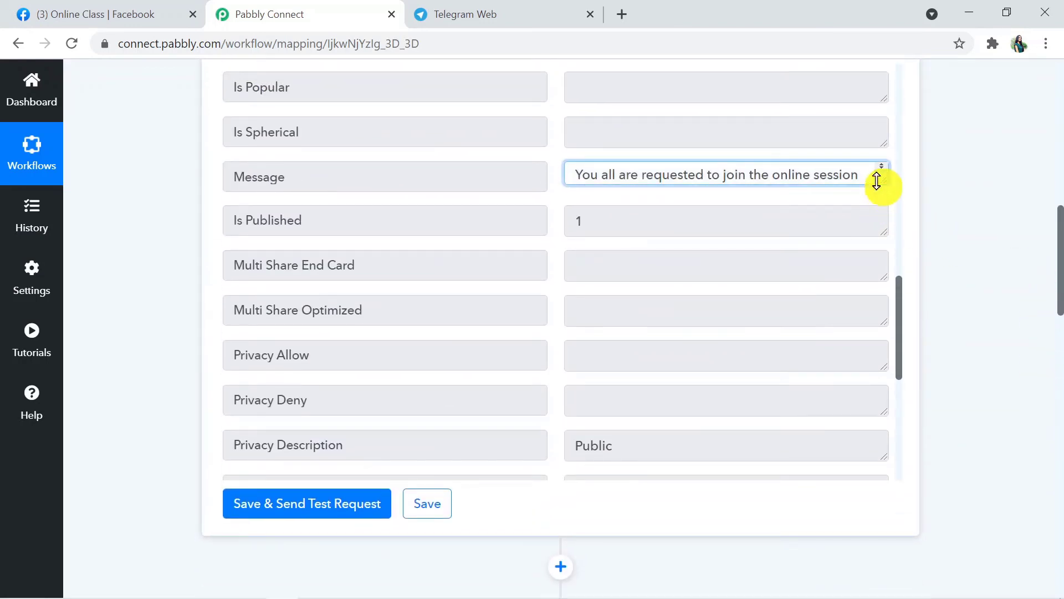
pyautogui.moveTo(884, 173); pyautogui.dragTo(891, 221)
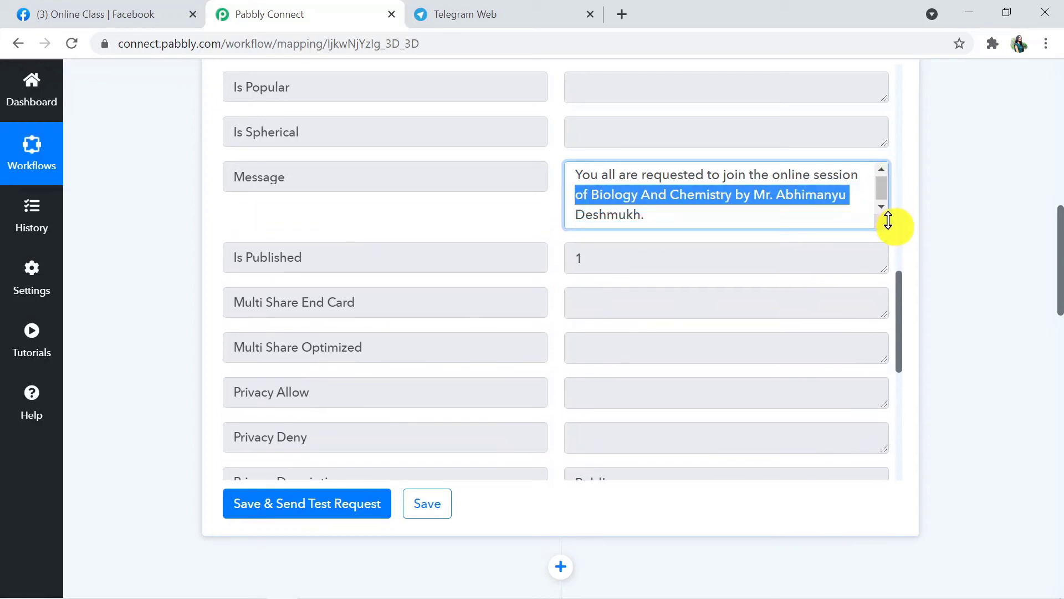
pyautogui.click(841, 221)
pyautogui.moveTo(899, 310); pyautogui.dragTo(1059, 452)
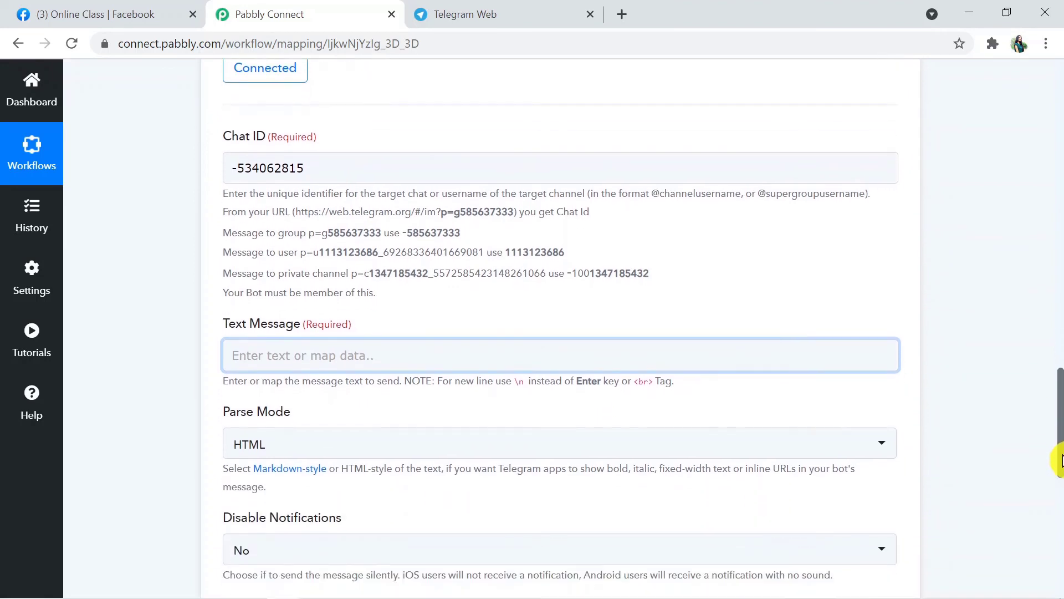
pyautogui.click(345, 359)
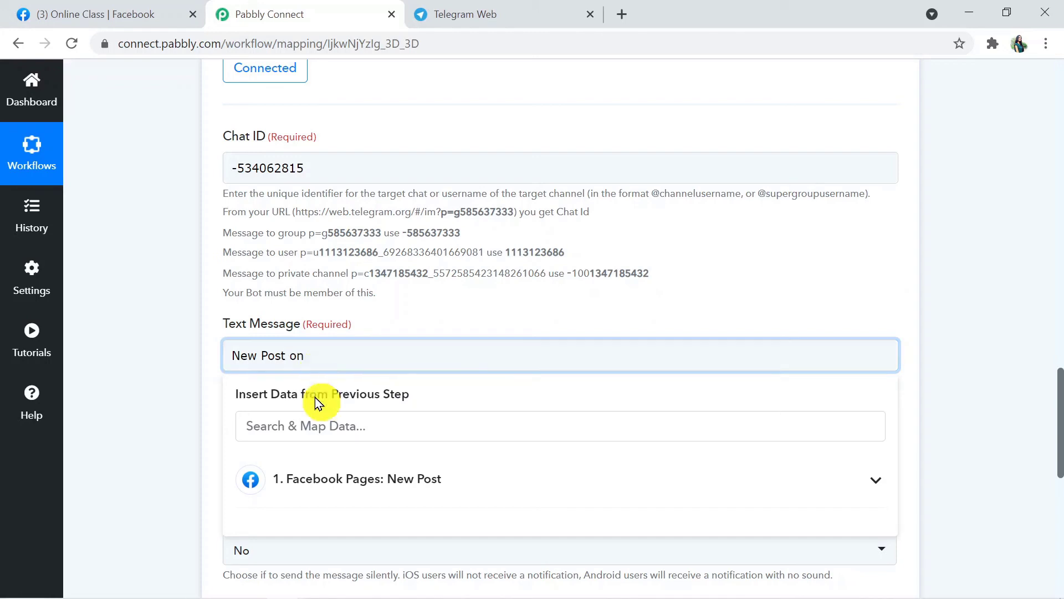
# Step: Check the Facebook sample post's From Name value, Online Class, in the trigger data
pyautogui.moveTo(1060, 414); pyautogui.dragTo(1058, 439)
pyautogui.click(753, 401)
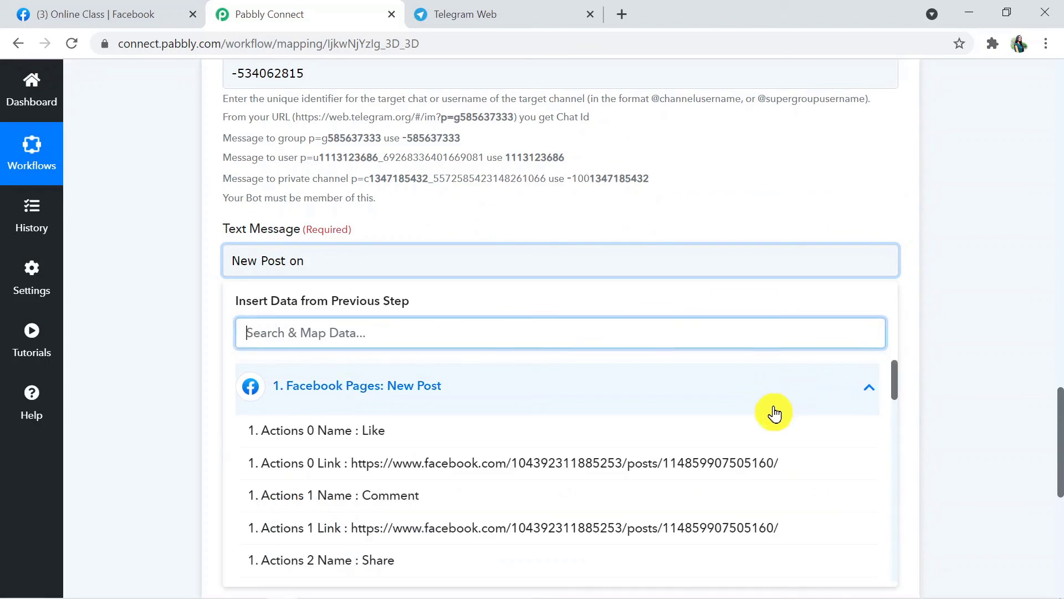
pyautogui.moveTo(895, 379); pyautogui.dragTo(902, 430)
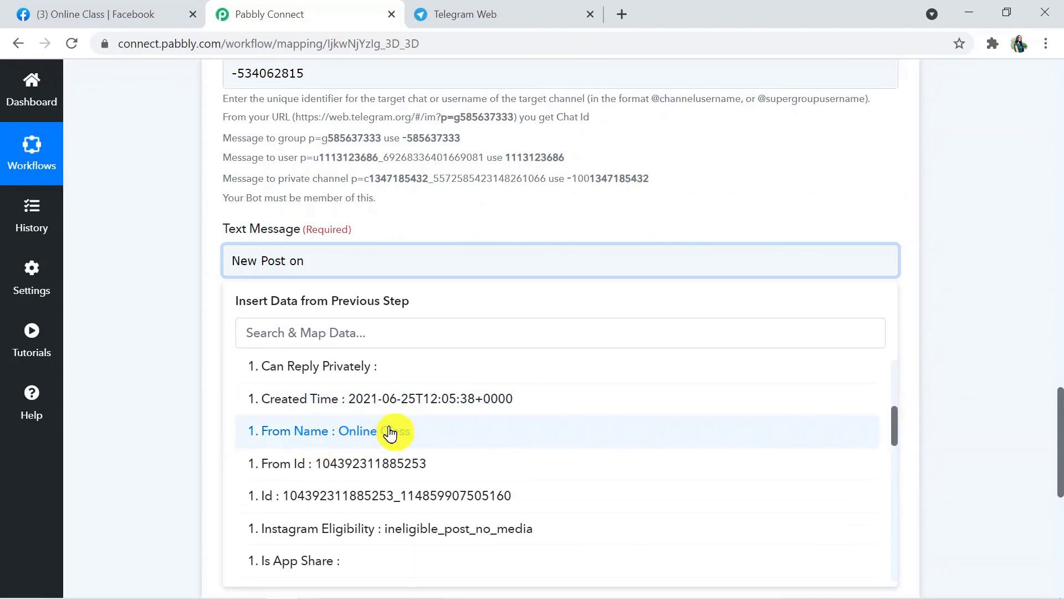
pyautogui.moveTo(1059, 452); pyautogui.dragTo(1059, 268)
pyautogui.moveTo(900, 209); pyautogui.dragTo(903, 48)
pyautogui.click(669, 209)
pyautogui.moveTo(669, 209); pyautogui.dragTo(562, 219)
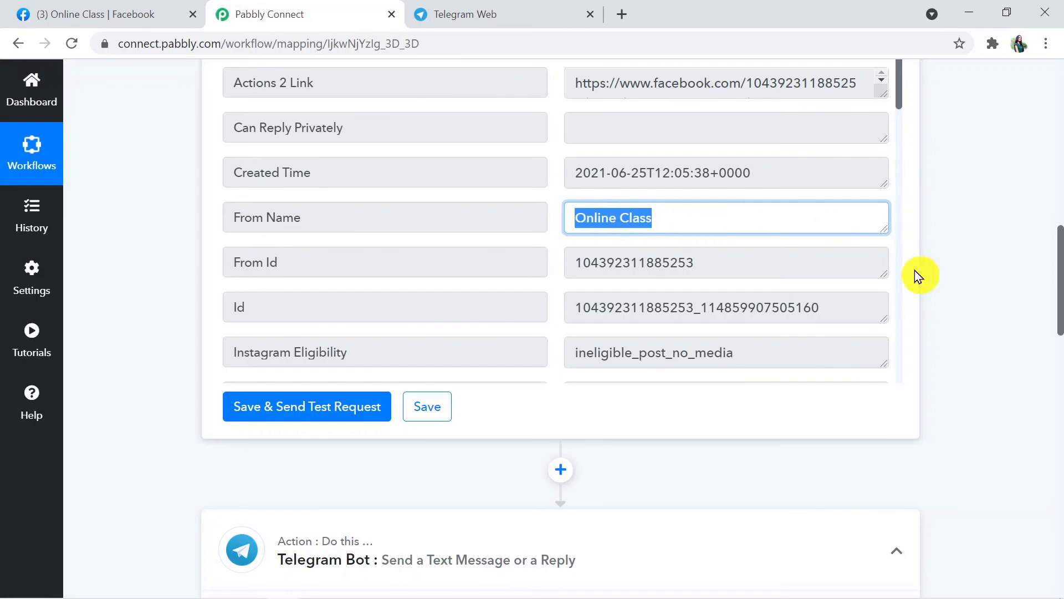
pyautogui.click(1007, 270)
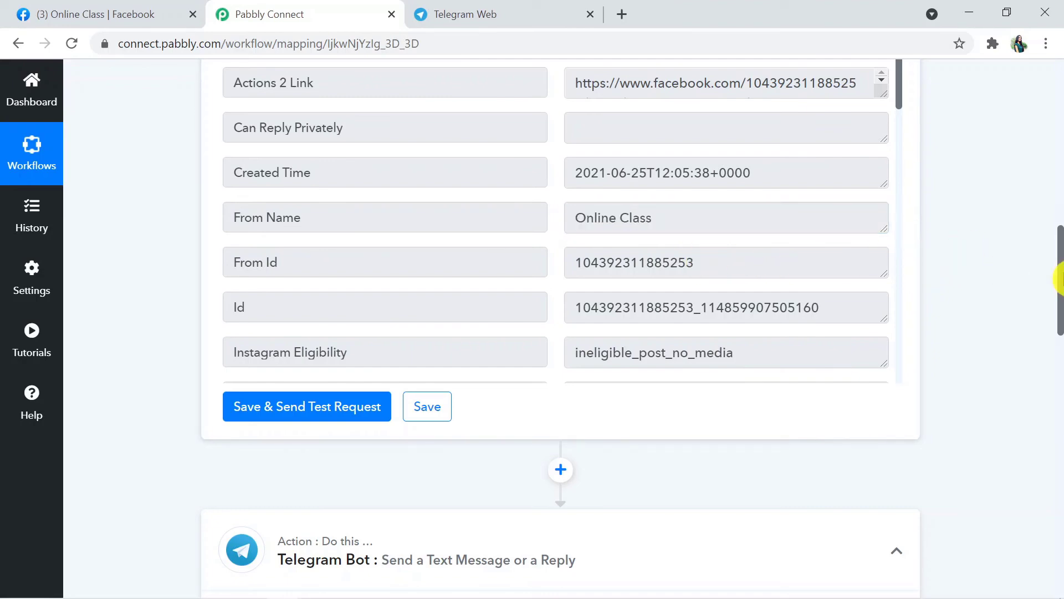
pyautogui.moveTo(1059, 277); pyautogui.dragTo(1059, 419)
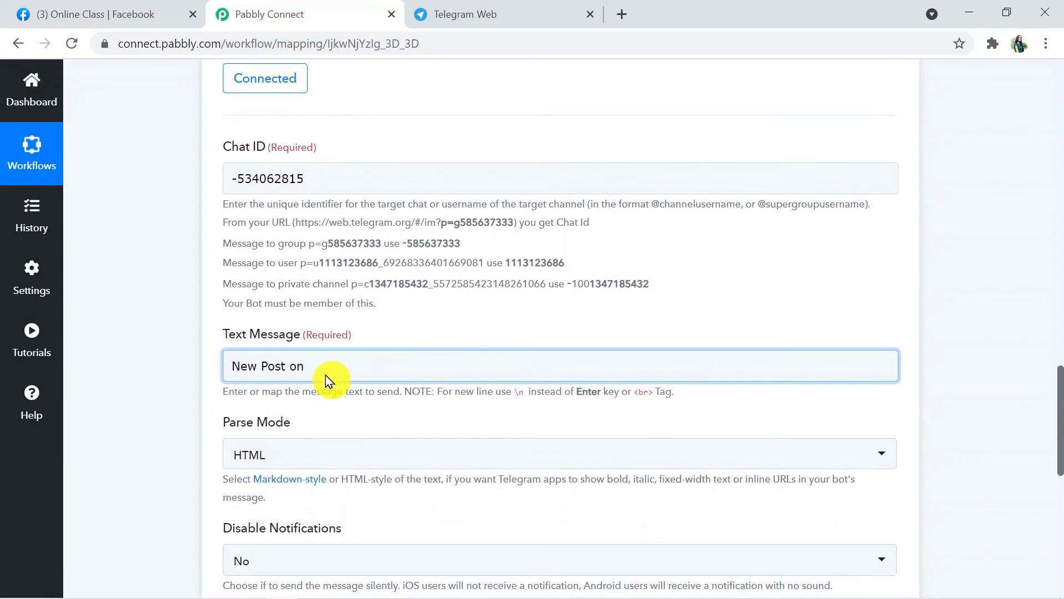
# Step: Insert the '1. From Name' field after 'New Post on' in the Telegram text message
pyautogui.click(327, 362)
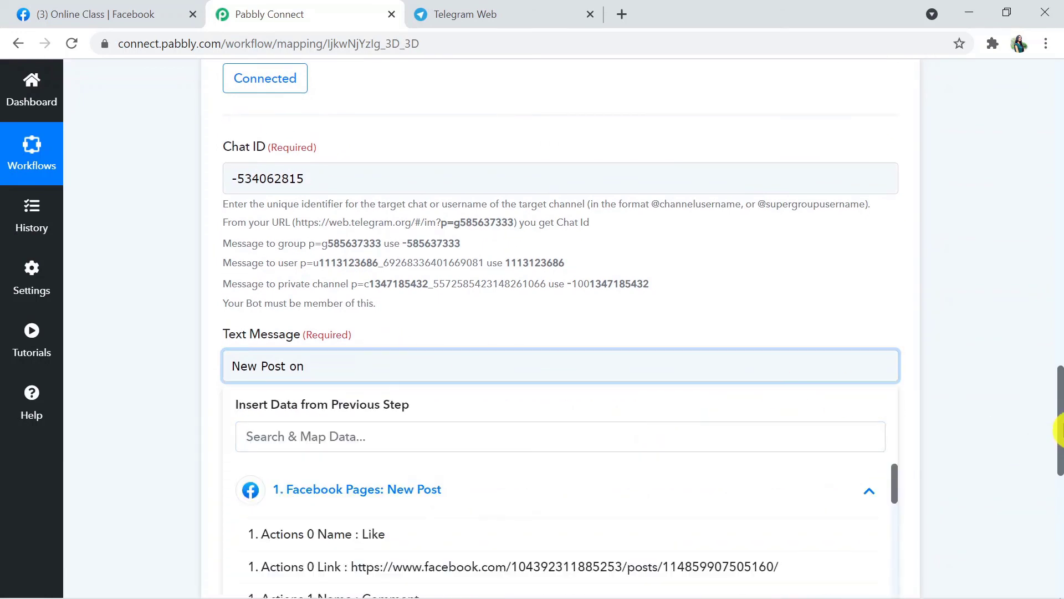
pyautogui.scroll(-3, 1058, 429)
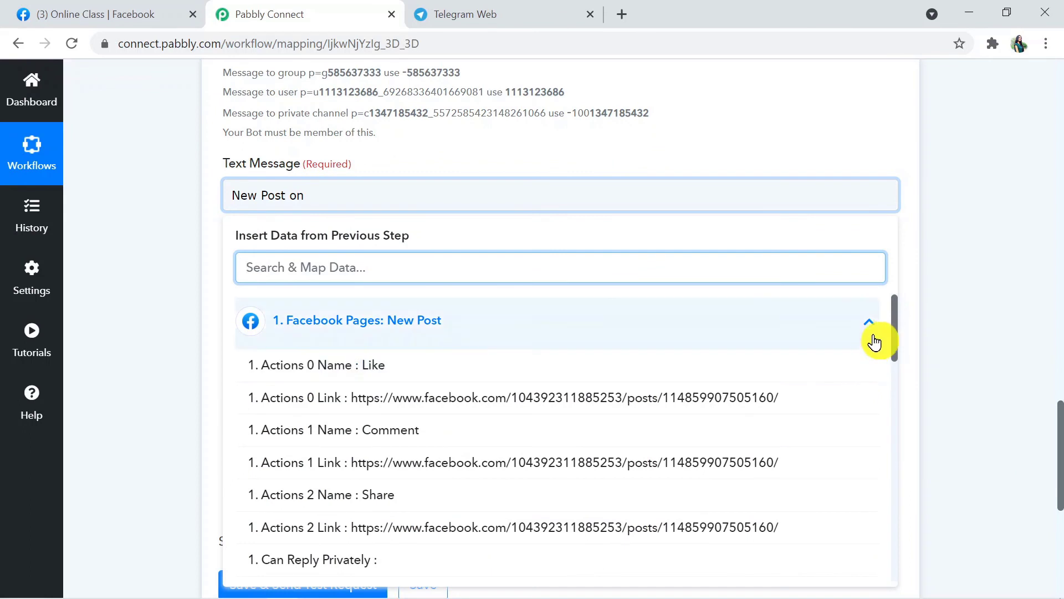
pyautogui.moveTo(892, 340); pyautogui.dragTo(895, 392)
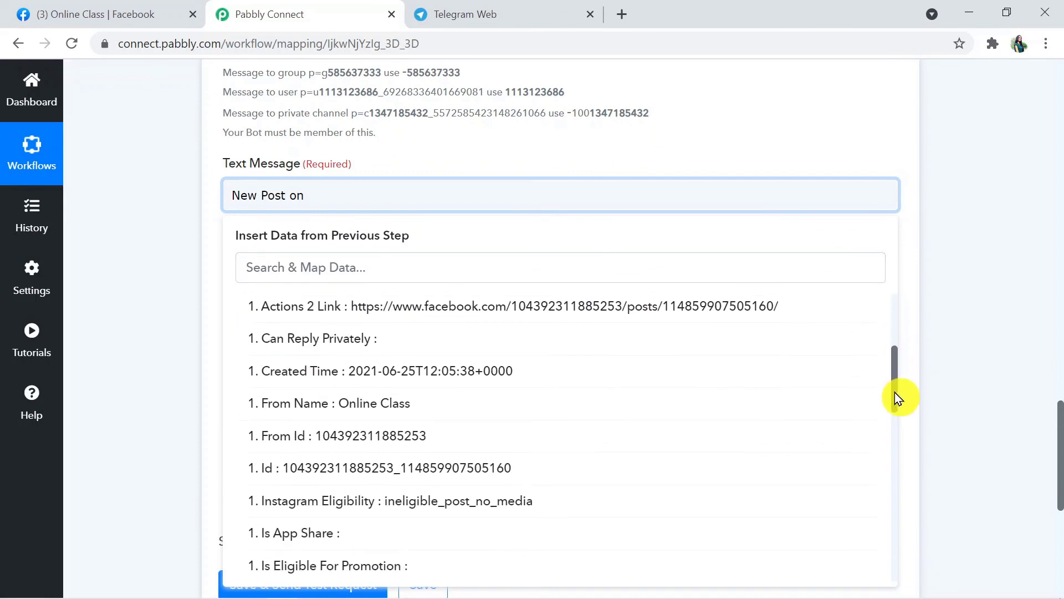
pyautogui.click(339, 410)
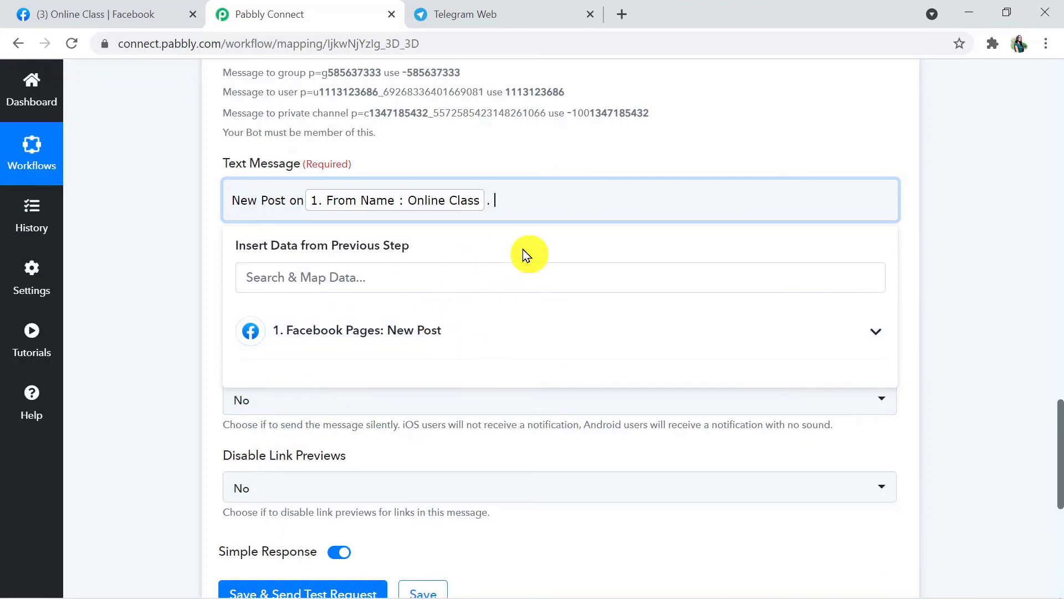
# Step: Review the post's message text and insert the '1. Message' field into the Telegram message
pyautogui.click(438, 330)
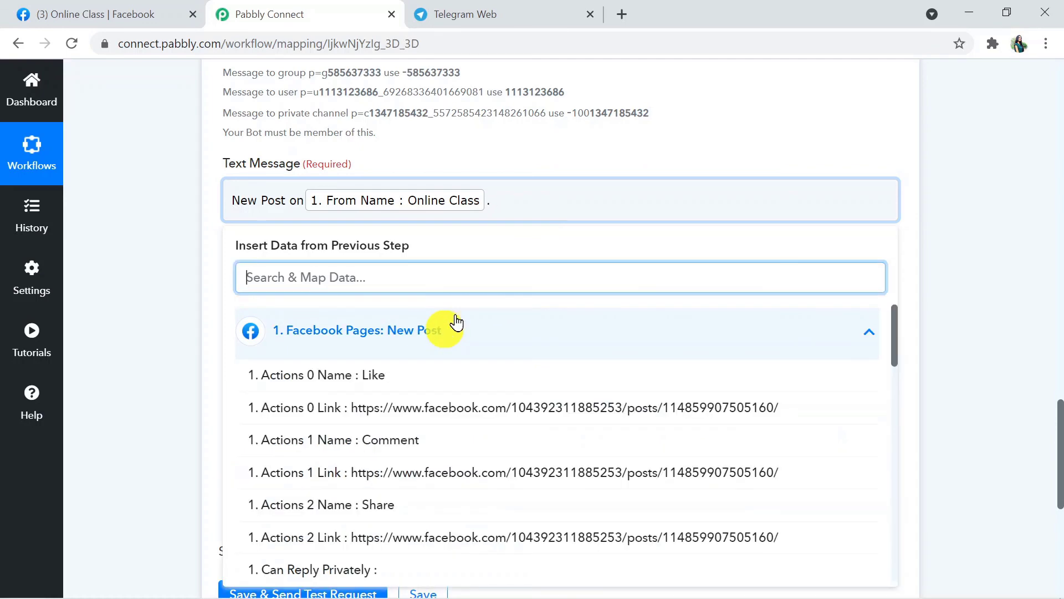
pyautogui.moveTo(1060, 468); pyautogui.dragTo(1034, 260)
pyautogui.moveTo(900, 144); pyautogui.dragTo(831, 283)
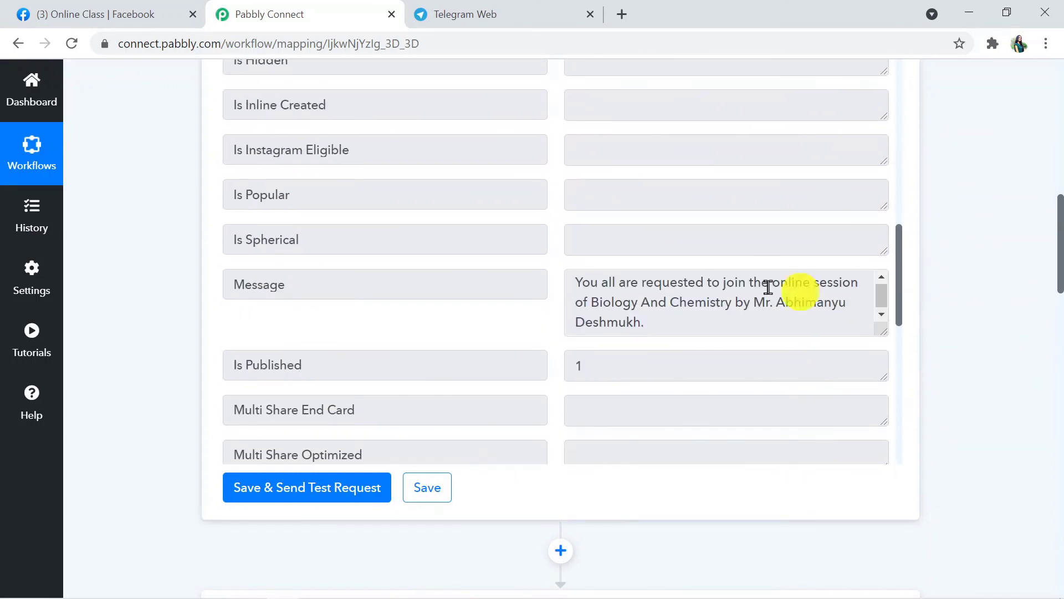
pyautogui.moveTo(574, 286); pyautogui.dragTo(907, 383)
pyautogui.click(956, 398)
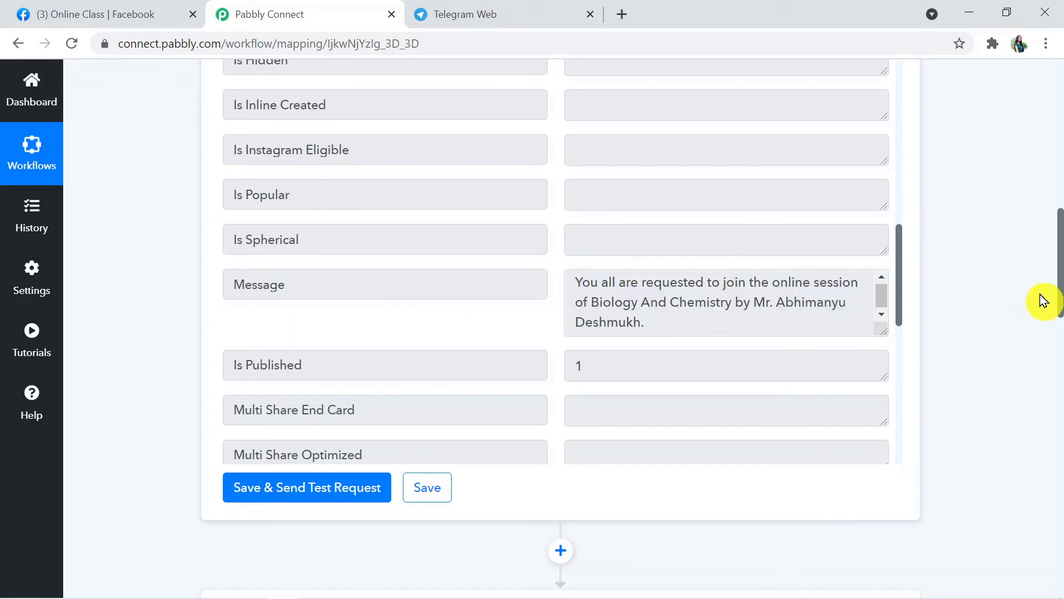
pyautogui.moveTo(1057, 269); pyautogui.dragTo(1057, 454)
pyautogui.click(564, 222)
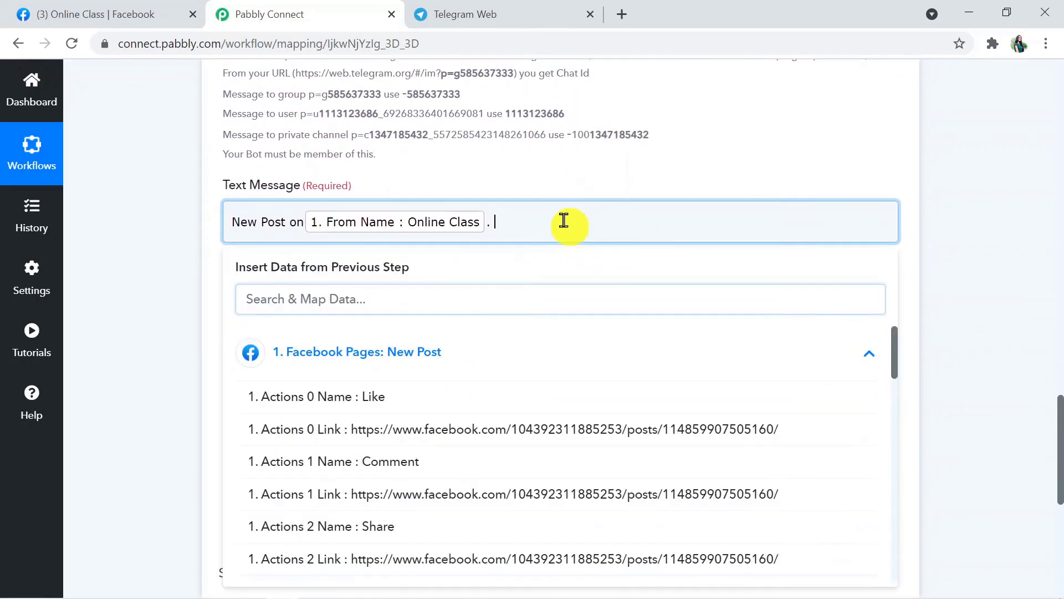
pyautogui.moveTo(896, 358); pyautogui.dragTo(914, 496)
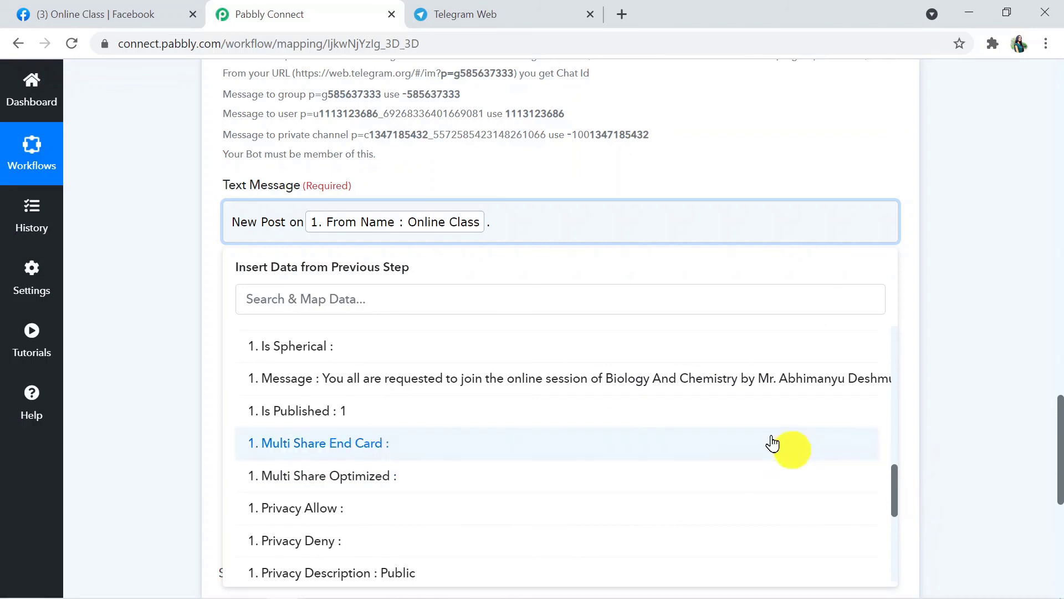
pyautogui.click(726, 379)
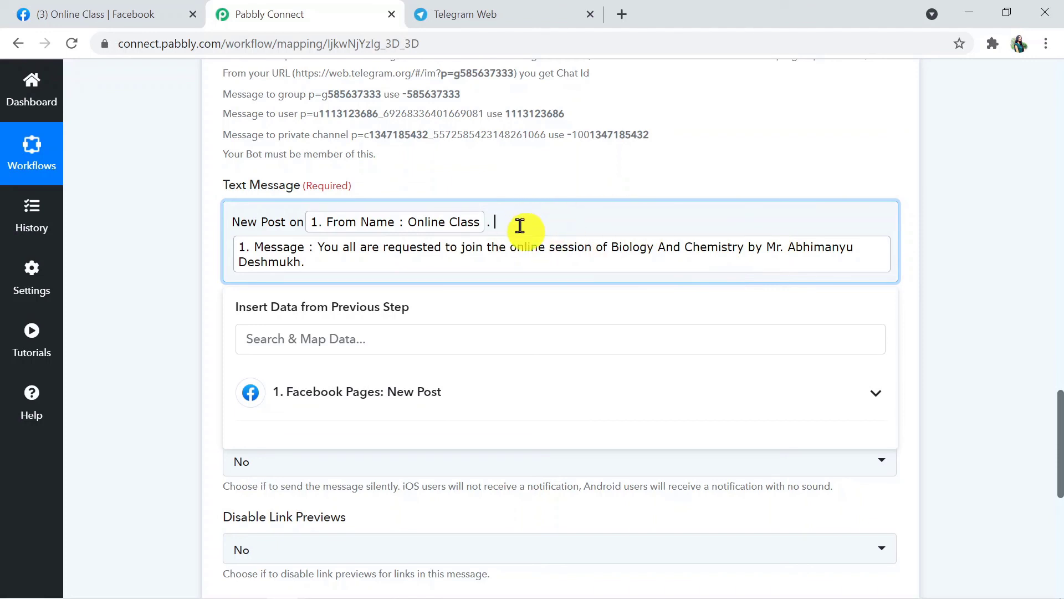
# Step: Add the '1. Actions 0 Link' field to the message and finish editing
pyautogui.click(496, 392)
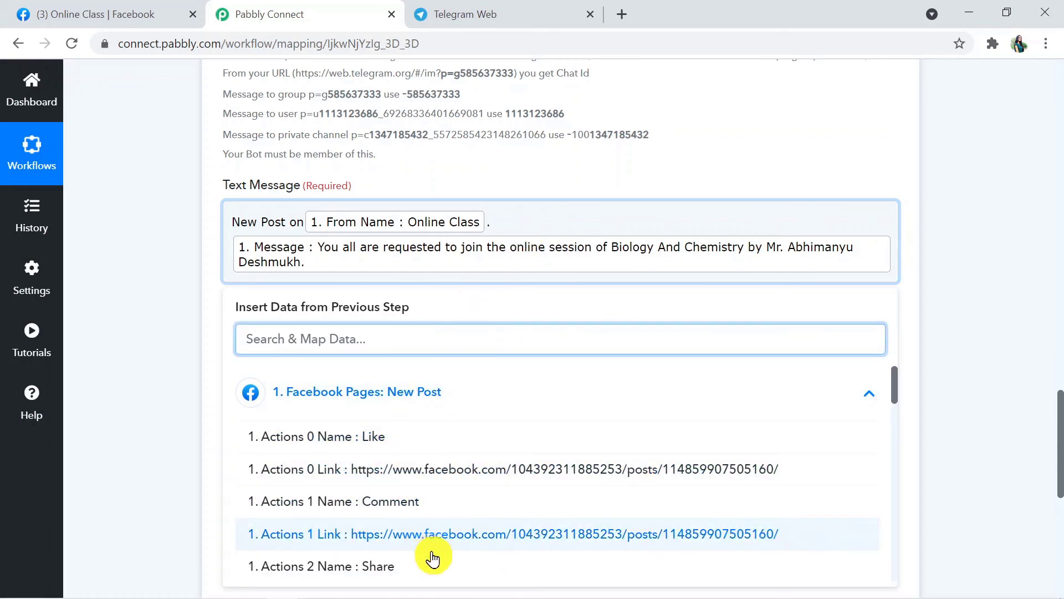
pyautogui.click(490, 470)
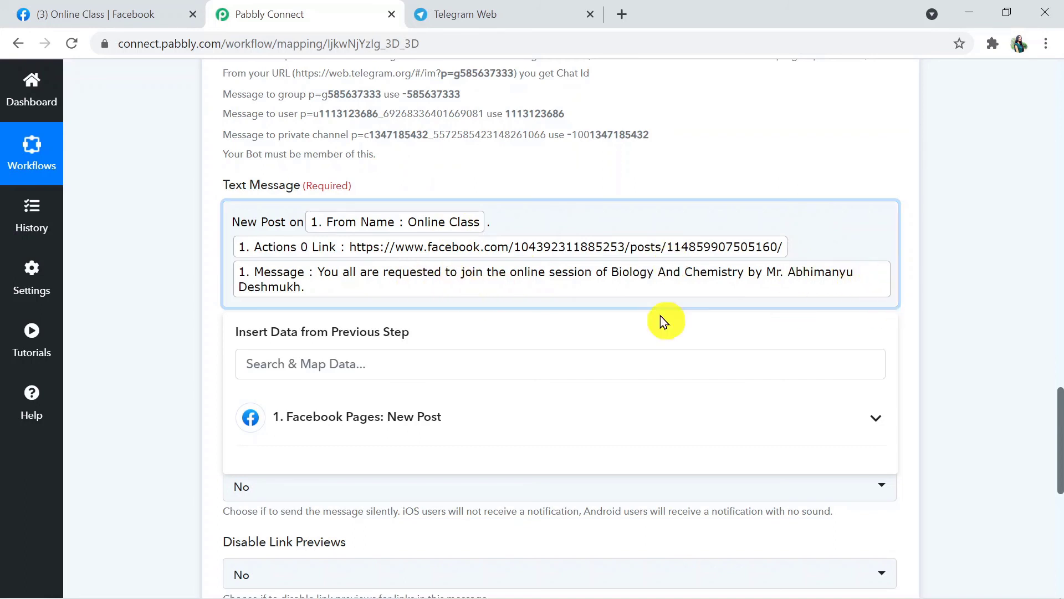
pyautogui.click(1045, 339)
pyautogui.scroll(-3, 1056, 430)
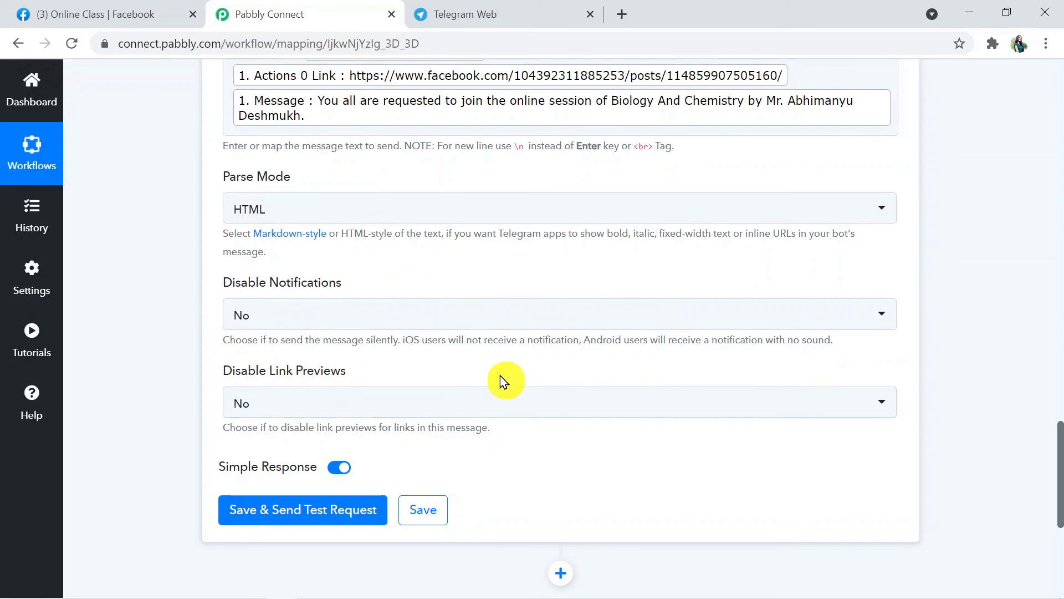
# Step: Save the Telegram Bot step and send a test request
pyautogui.moveTo(1059, 490)
pyautogui.mouseDown()
pyautogui.moveTo(1057, 378)
pyautogui.moveTo(1059, 501)
pyautogui.mouseUp()
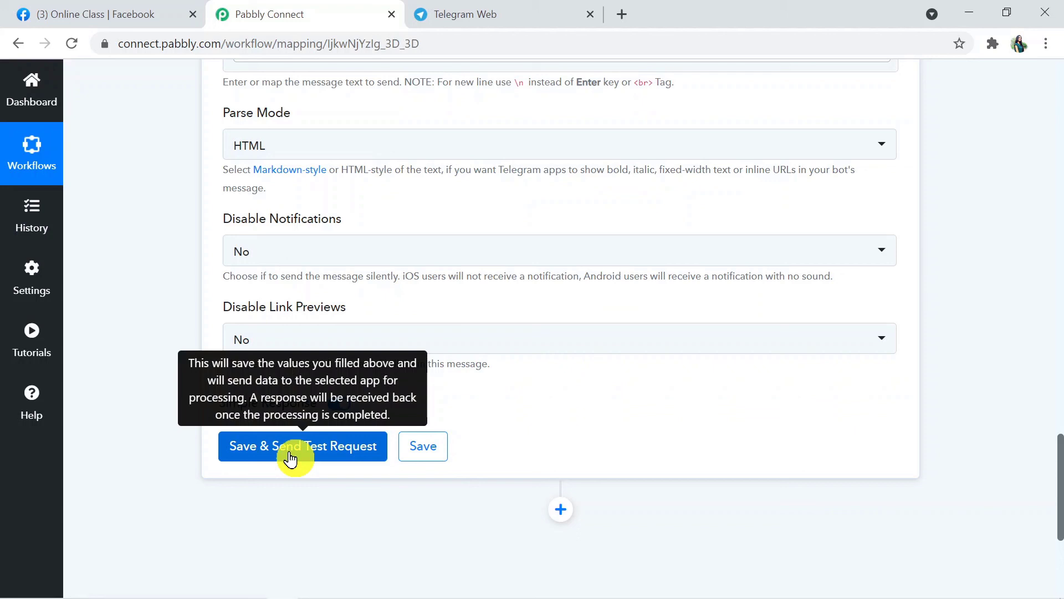
pyautogui.hotkey('ctrl', 'l')
pyautogui.click(294, 443)
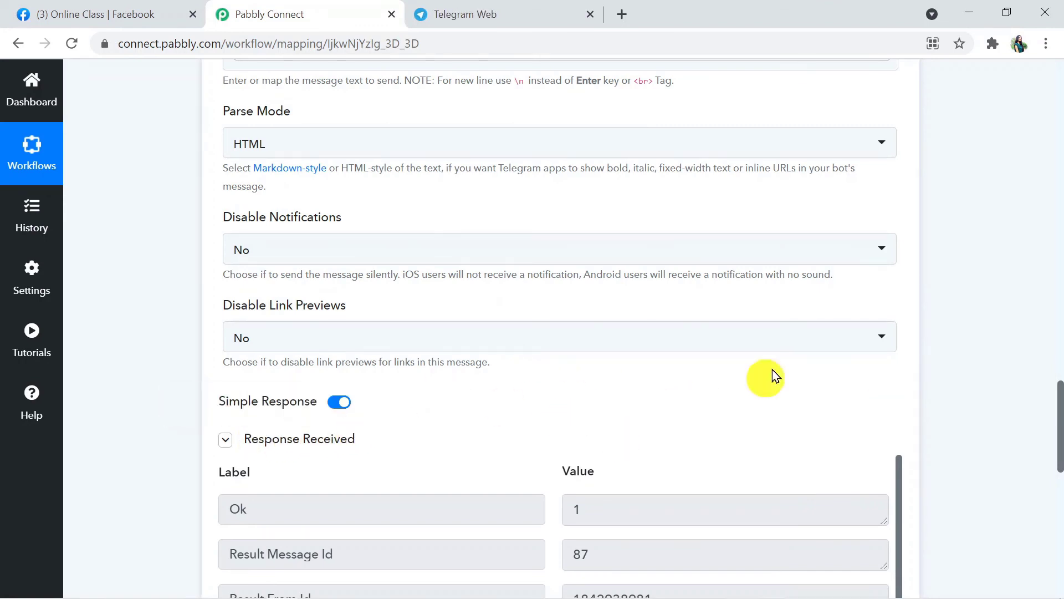
# Step: Review the test response, confirming the returned chat title Information Group
pyautogui.moveTo(1060, 435); pyautogui.dragTo(1059, 502)
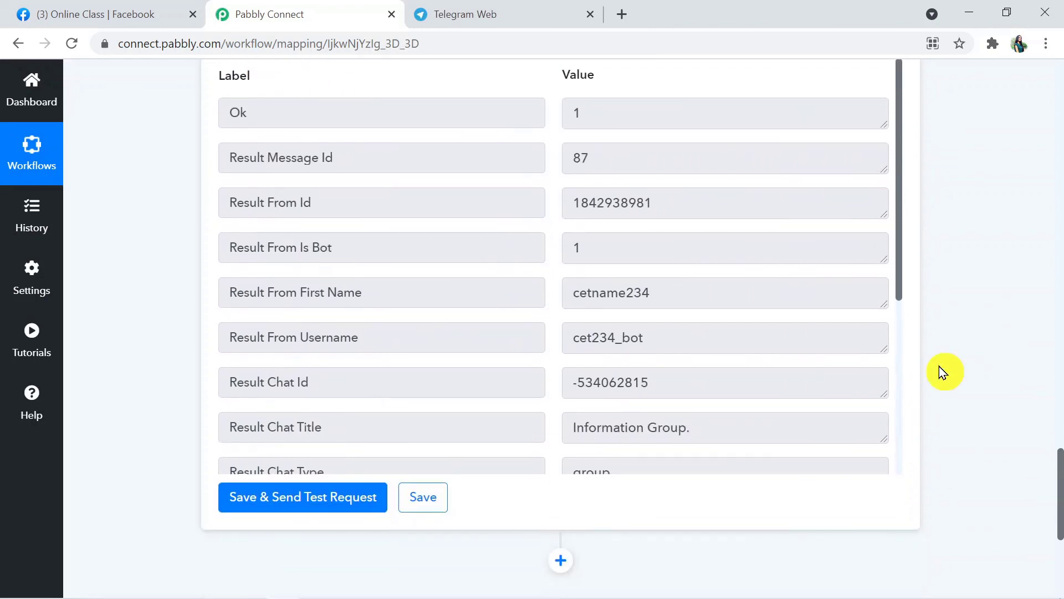
pyautogui.moveTo(699, 427); pyautogui.dragTo(571, 426)
pyautogui.click(723, 551)
pyautogui.moveTo(899, 215); pyautogui.dragTo(927, 428)
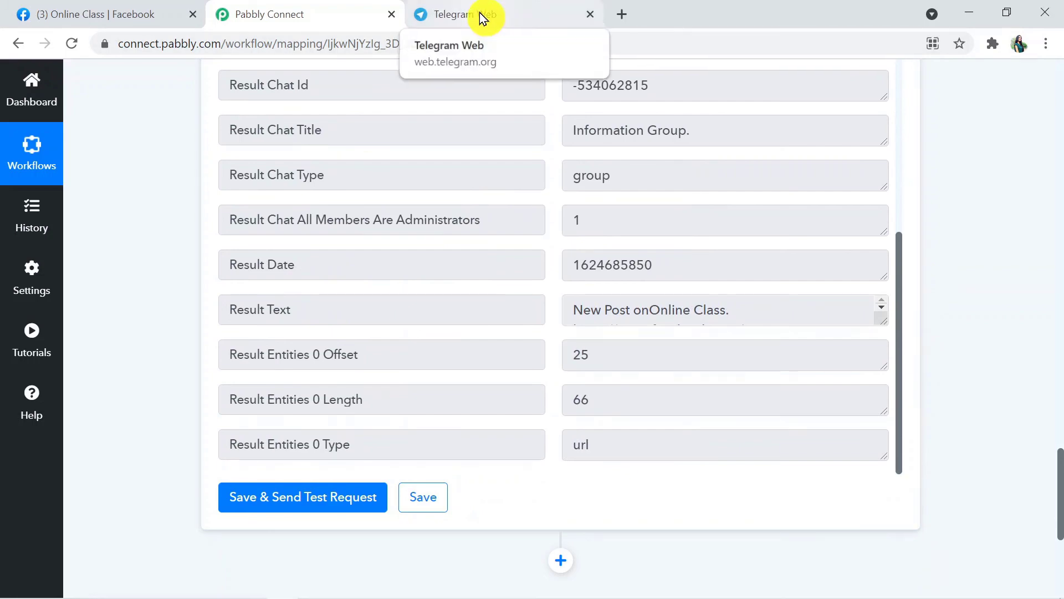
pyautogui.hotkey('ctrl', 'l')
pyautogui.click(452, 18)
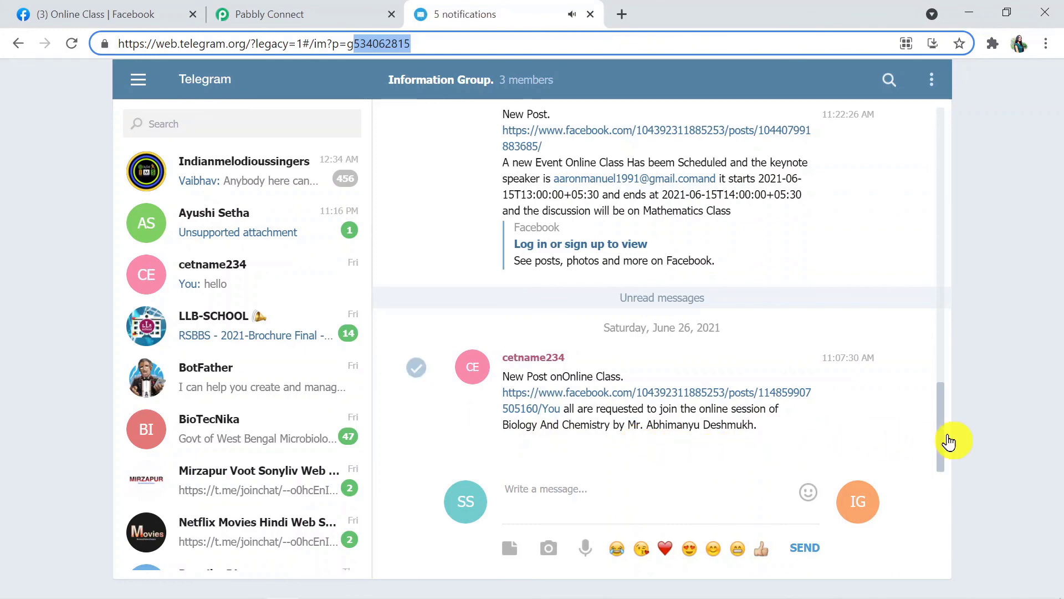
# Step: Verify the bot's New Post message with link arrived in Information Group, then return to the workflow
pyautogui.moveTo(948, 440)
pyautogui.mouseDown()
pyautogui.moveTo(938, 390)
pyautogui.moveTo(938, 438)
pyautogui.mouseUp()
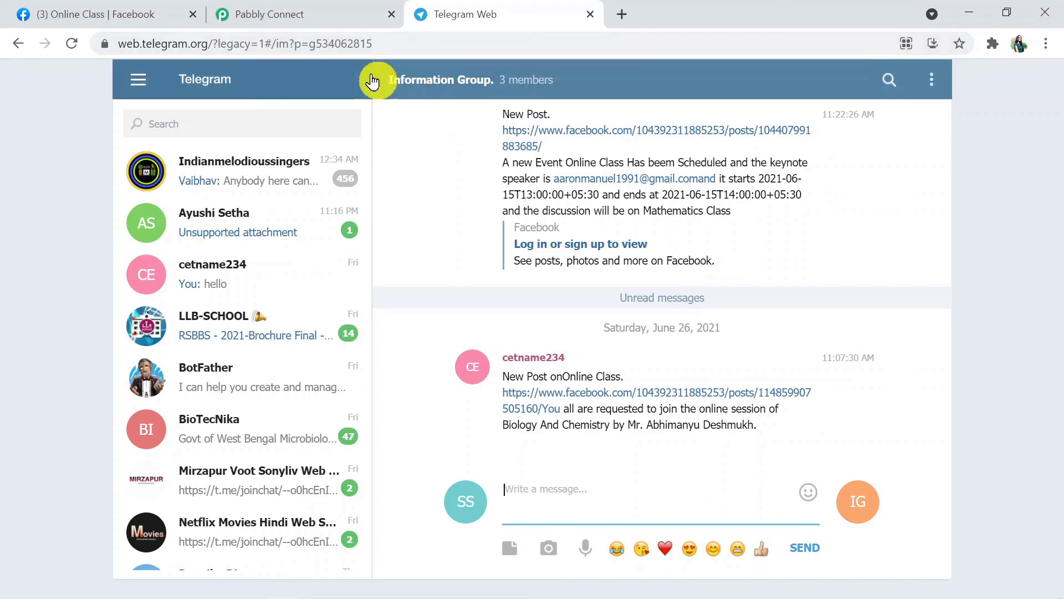
pyautogui.click(321, 7)
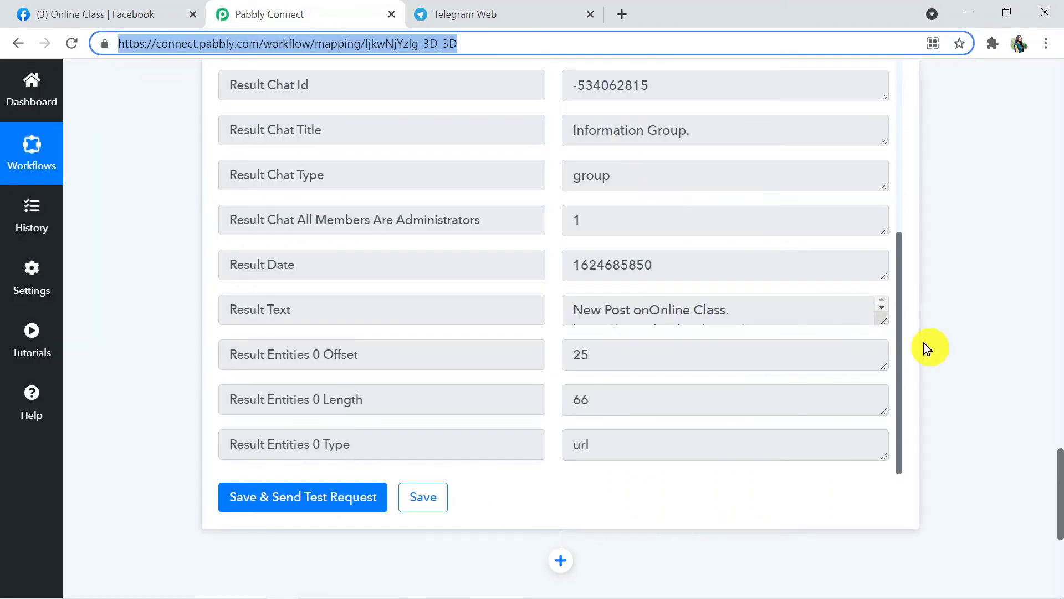
# Step: Collapse the Telegram Bot action card and the Facebook Pages trigger card
pyautogui.moveTo(1060, 518); pyautogui.dragTo(1057, 336)
pyautogui.click(722, 158)
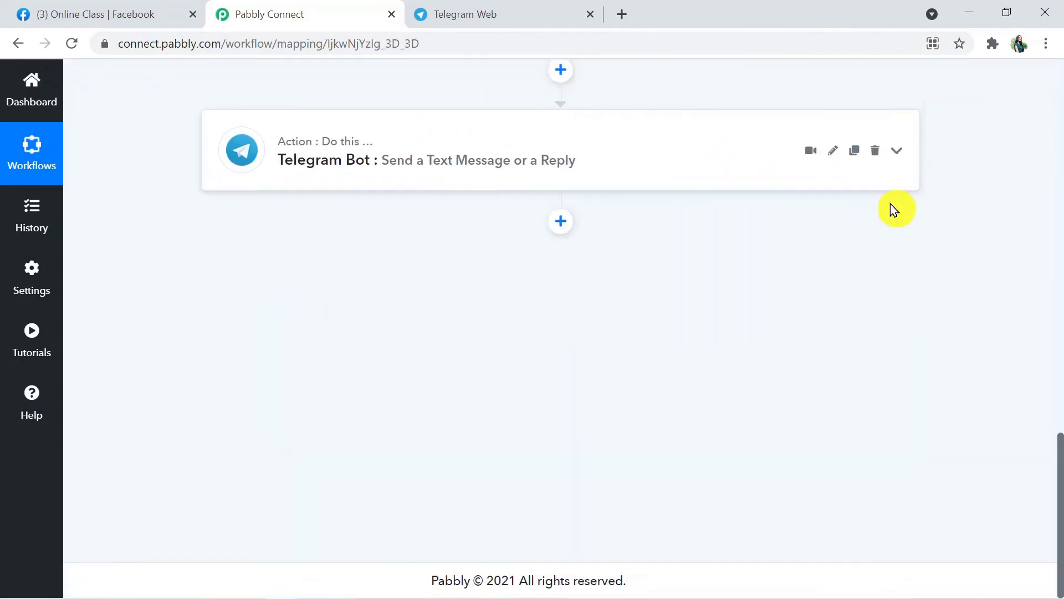
pyautogui.moveTo(1060, 507); pyautogui.dragTo(1030, 146)
pyautogui.click(645, 273)
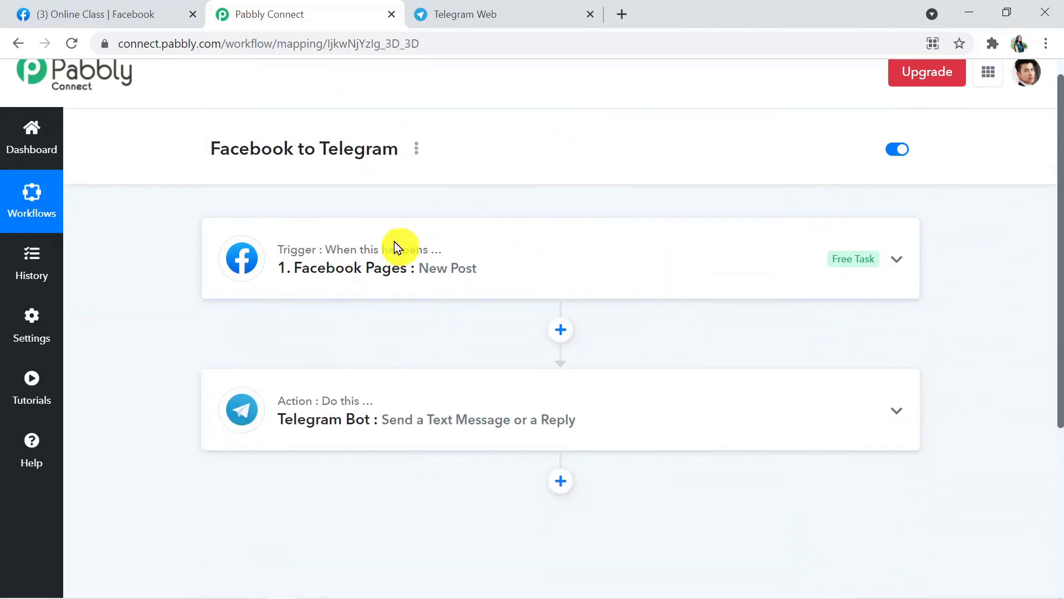
pyautogui.moveTo(354, 403)
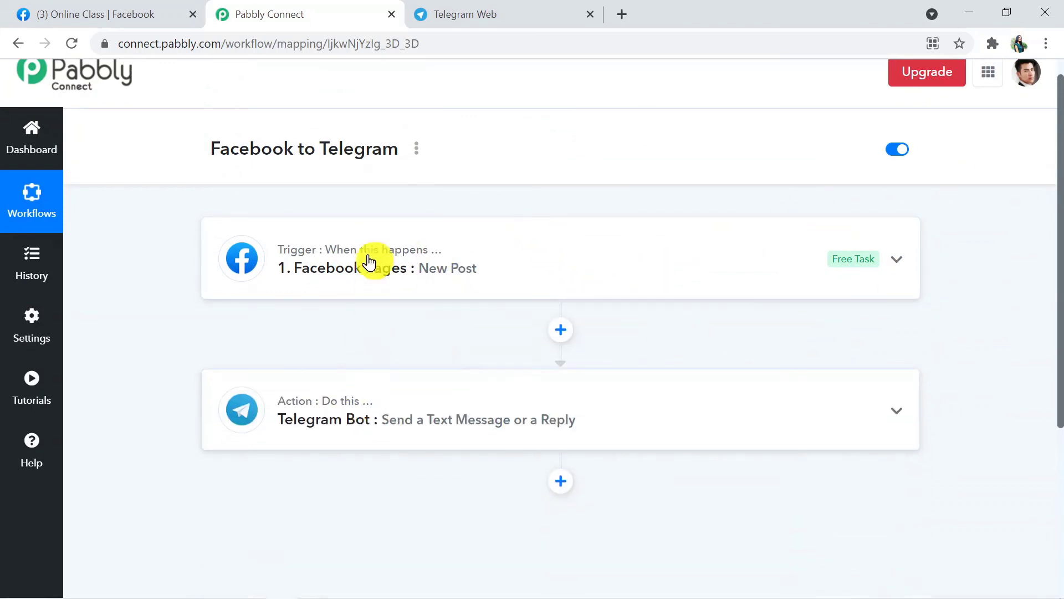